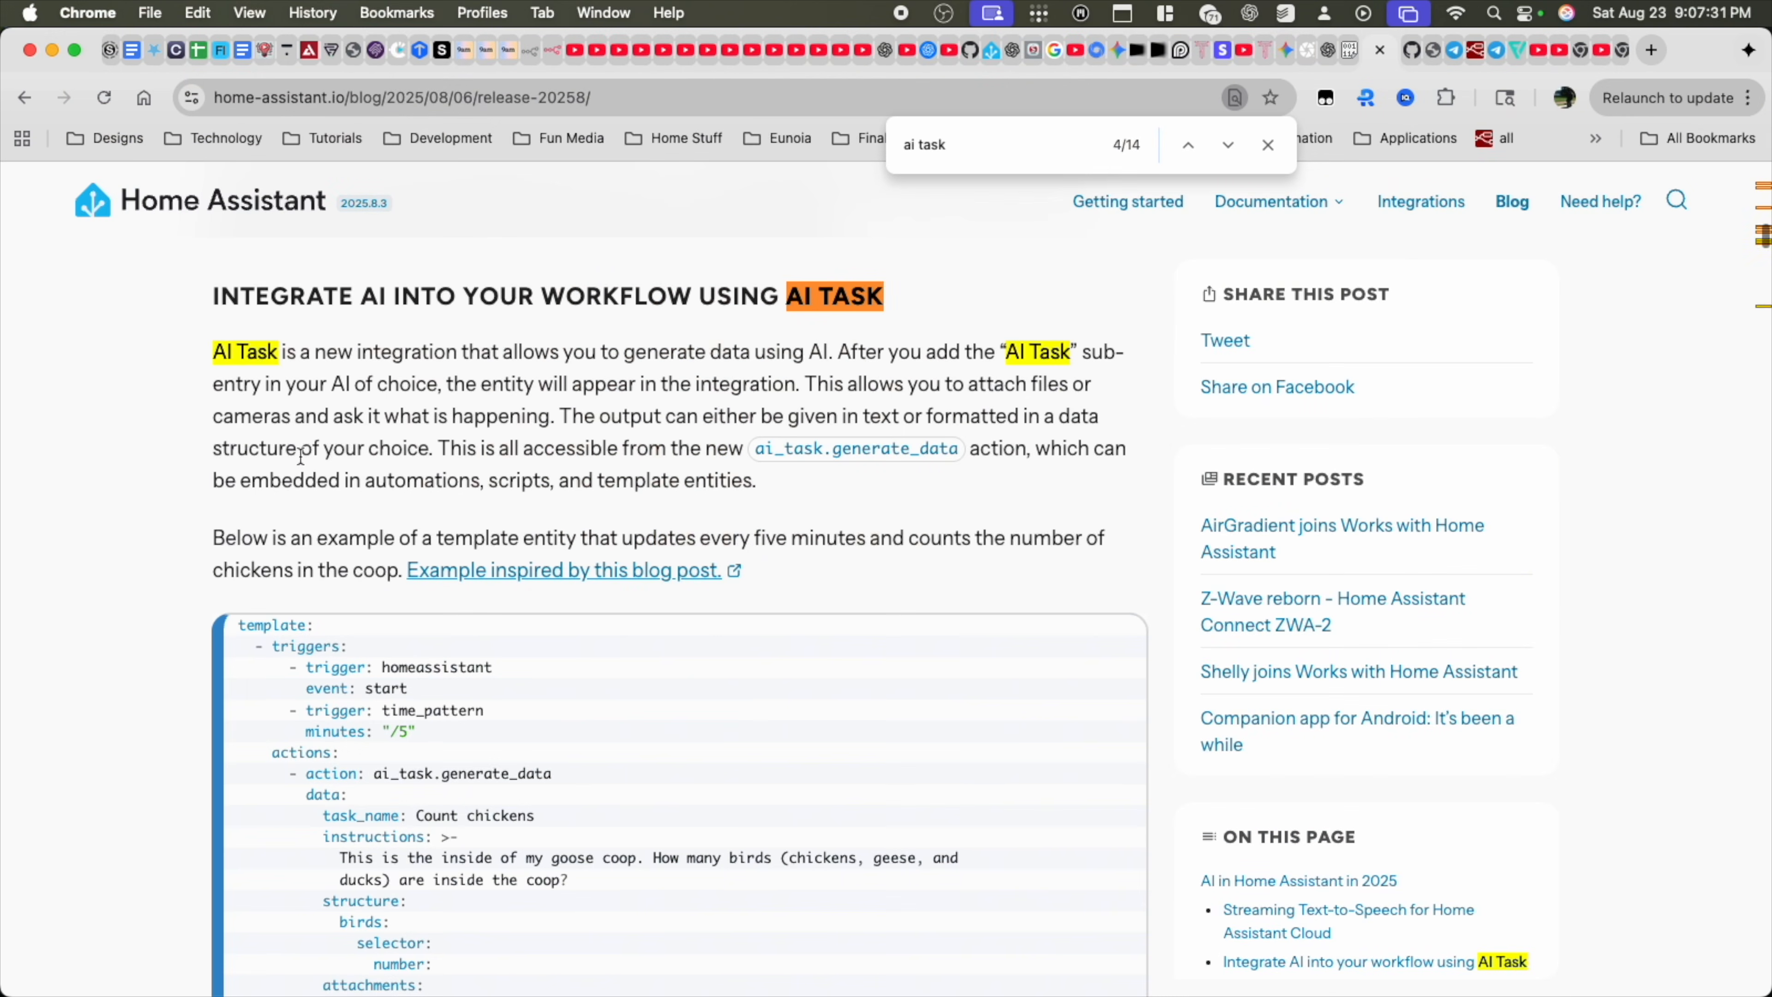
# Read the release-notes section introducing the AI Task integration and its ai_task.generate_data action
pyautogui.moveTo(212, 356); pyautogui.dragTo(829, 349)
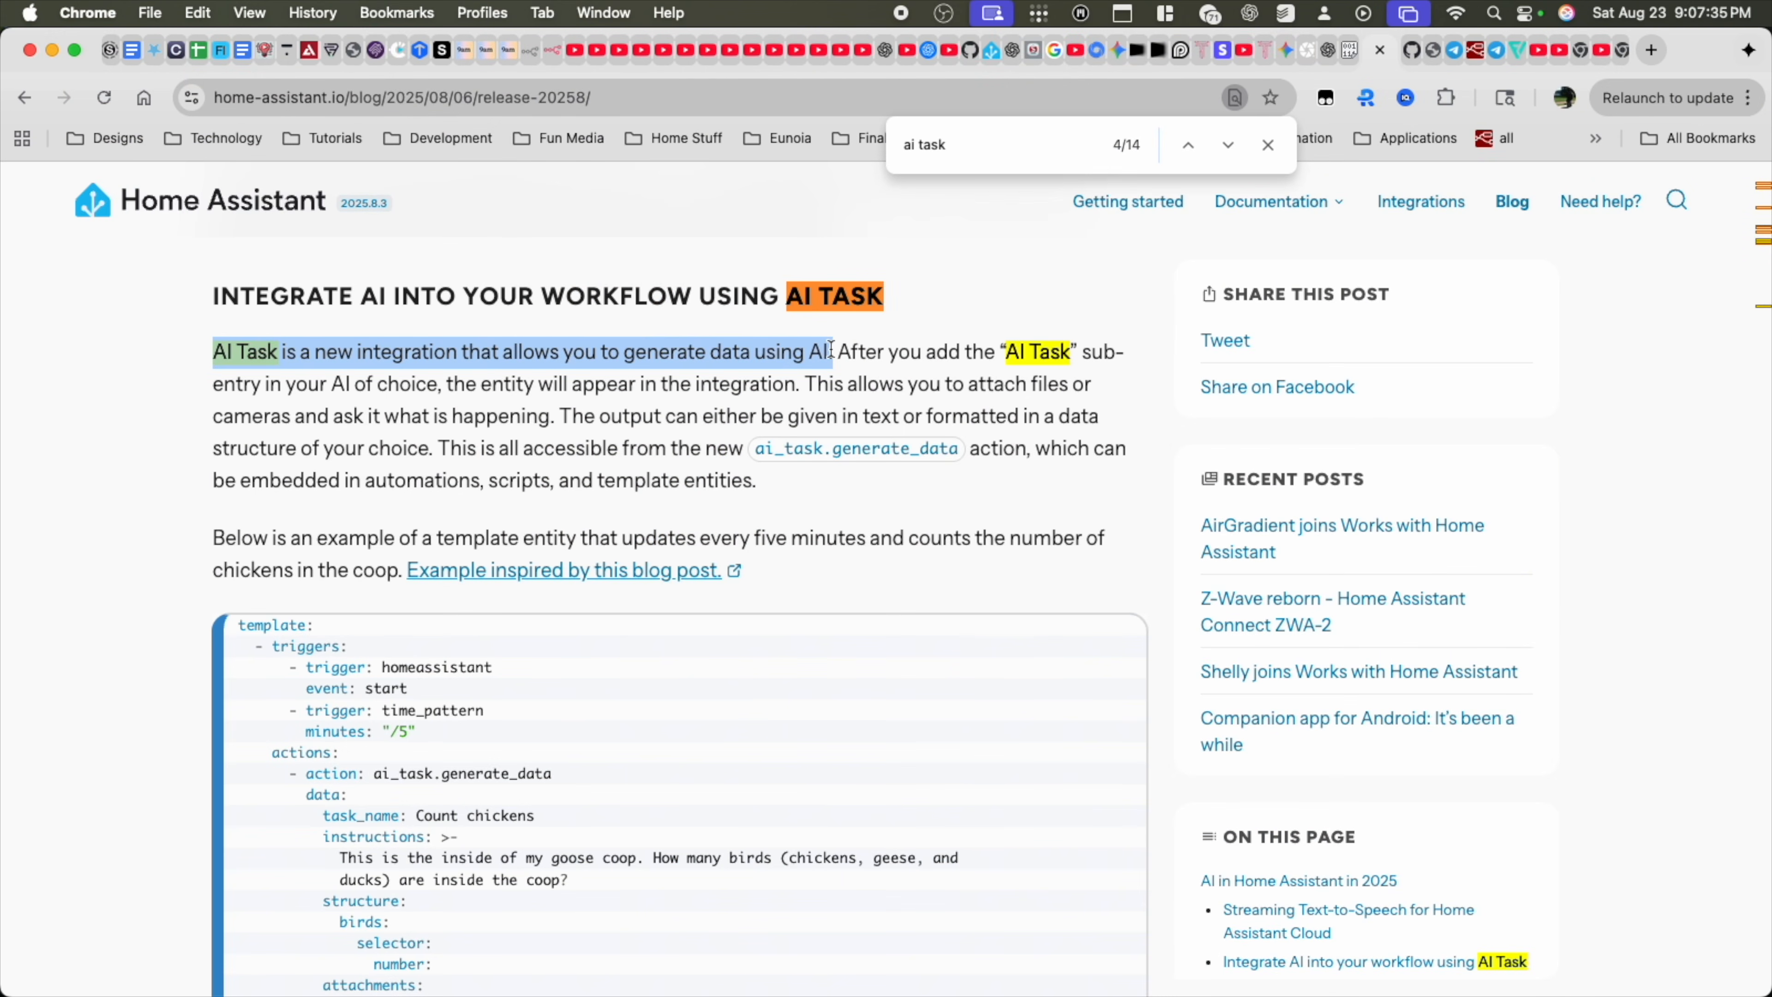
pyautogui.click(650, 436)
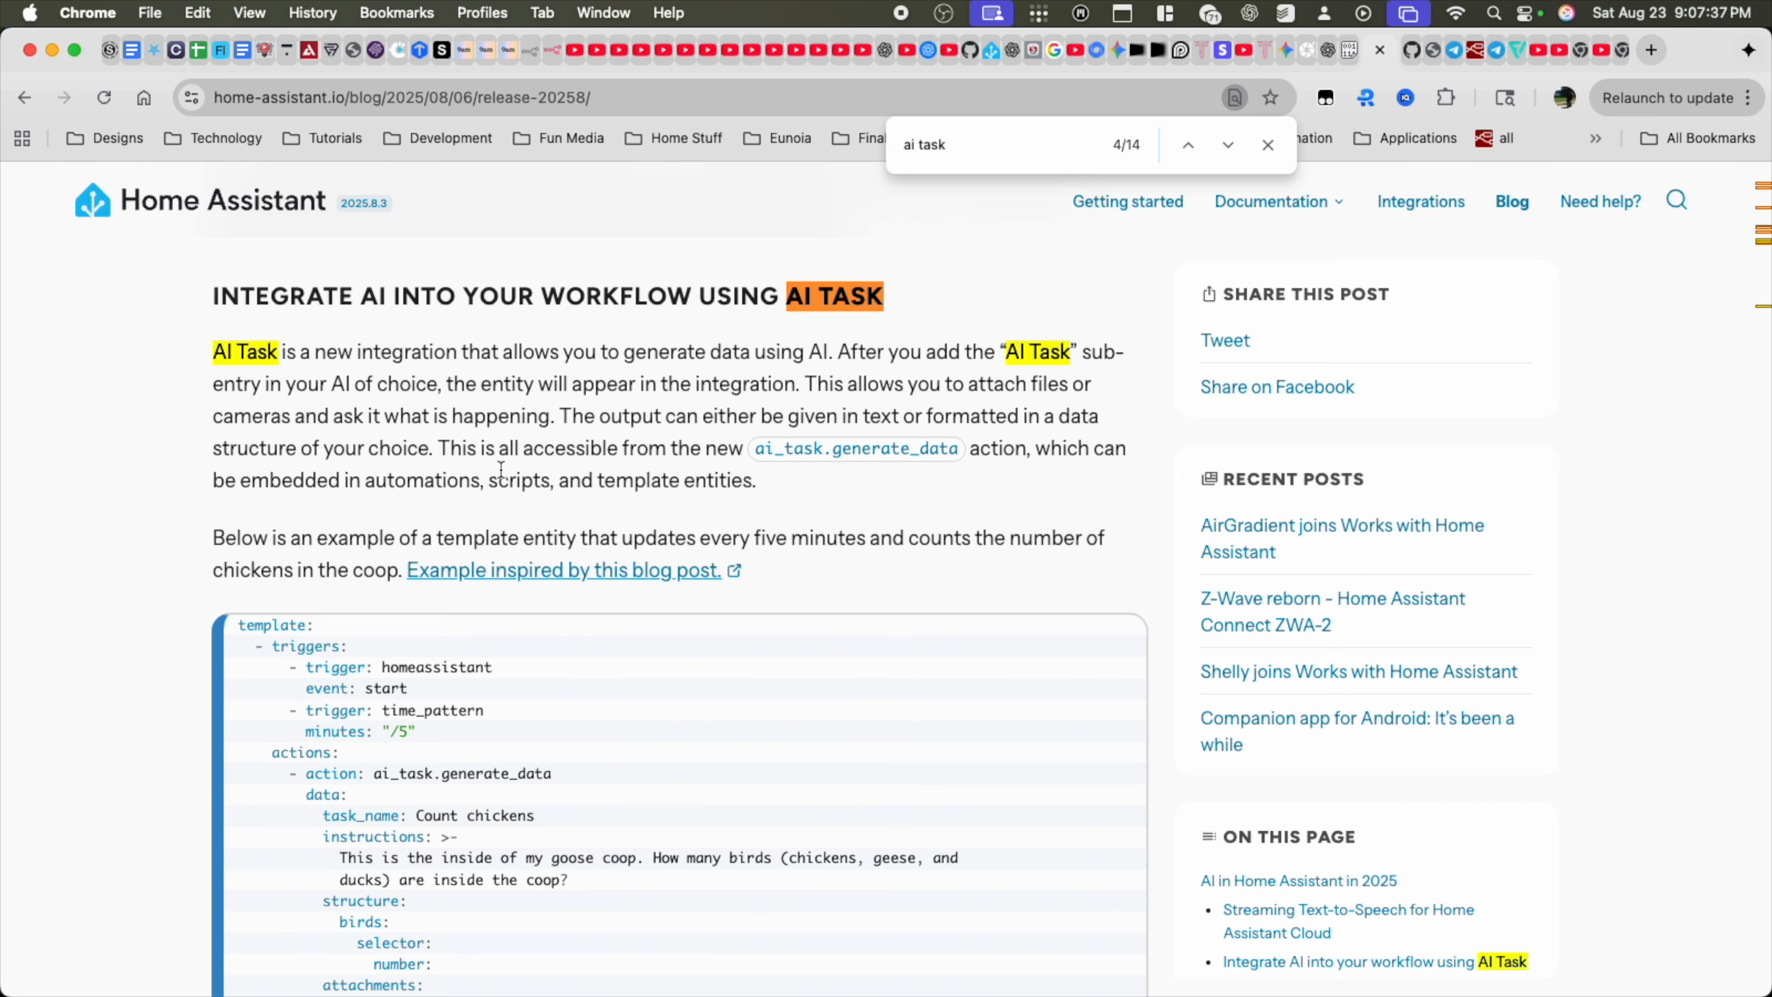
pyautogui.moveTo(438, 446); pyautogui.dragTo(769, 481)
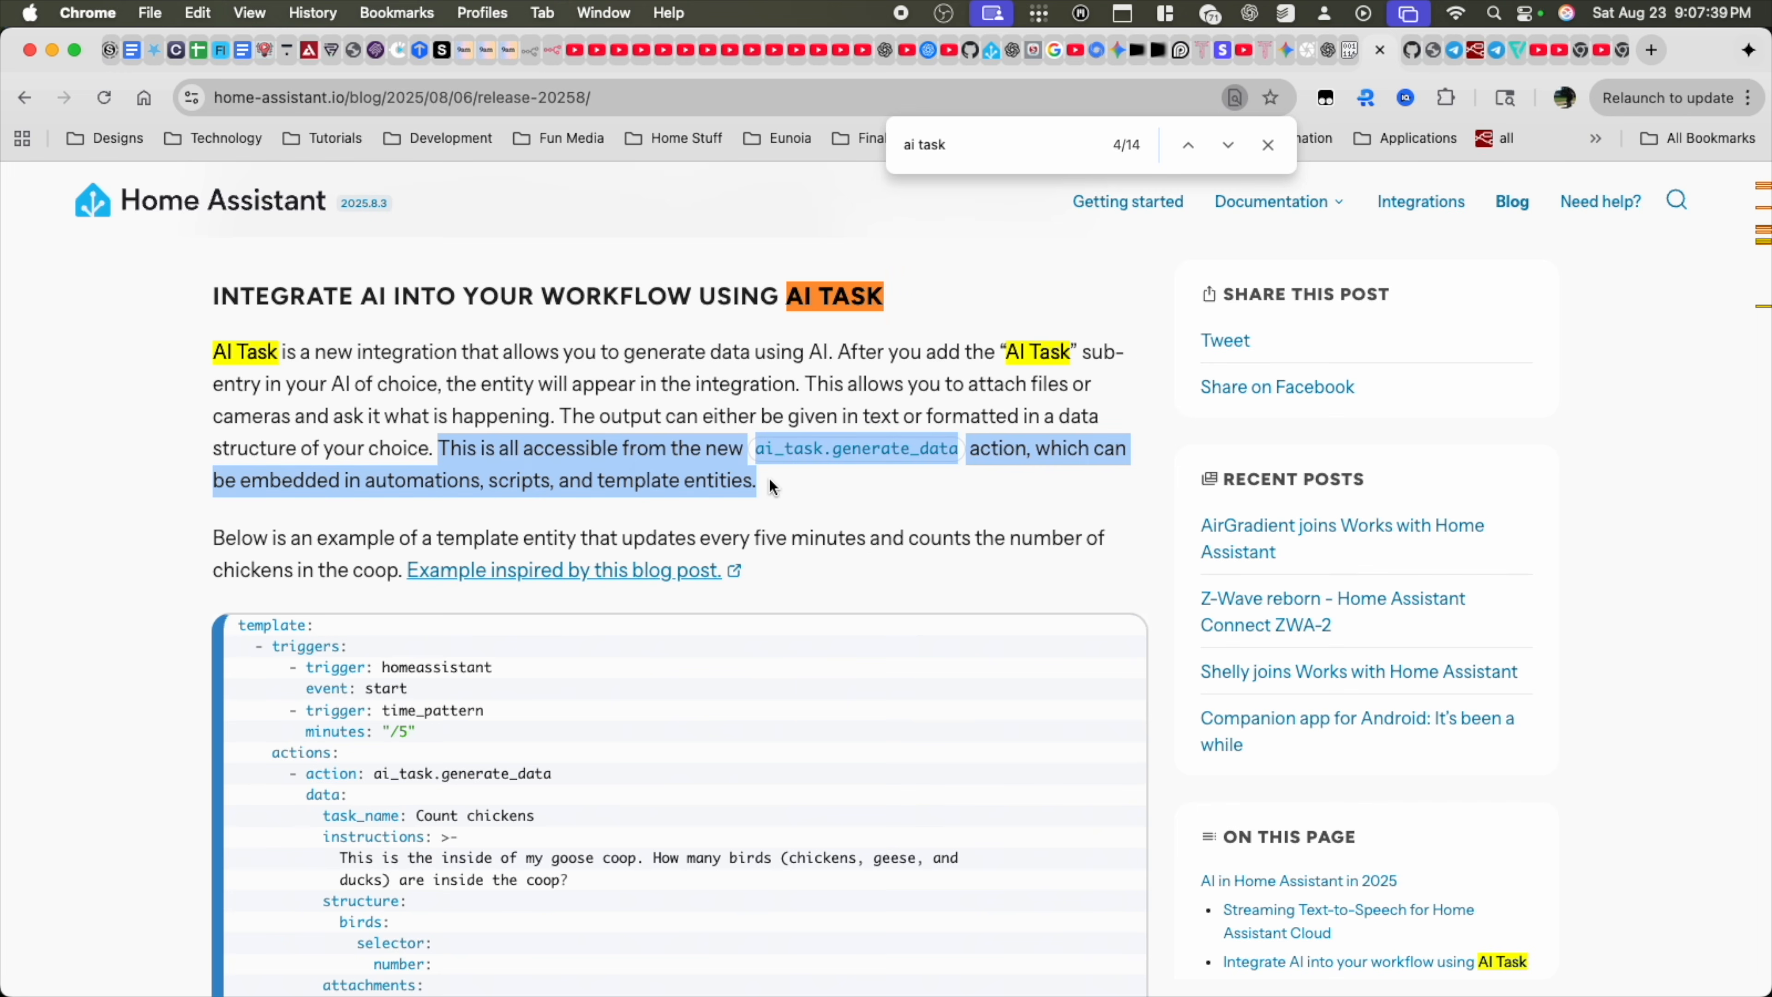
pyautogui.click(775, 502)
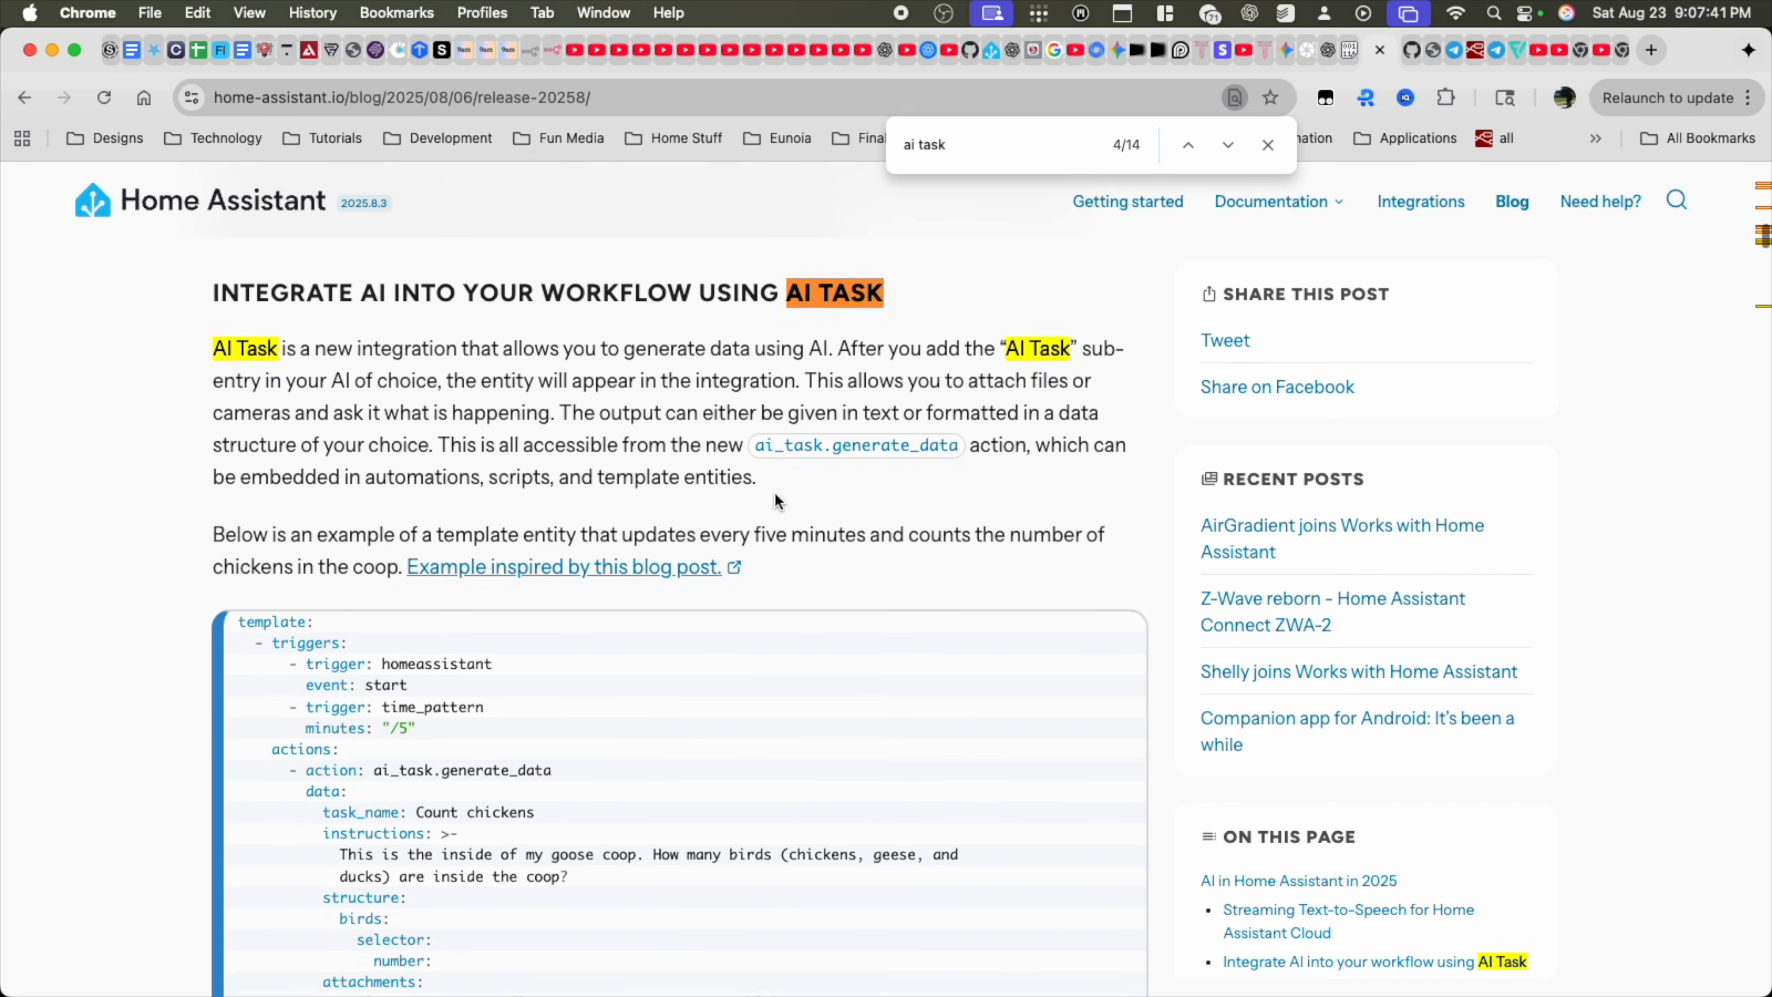
# Scroll through the AI Task integration documentation, examining the generate_data attributes and the camera-counting example
pyautogui.scroll(-8, 775, 496)
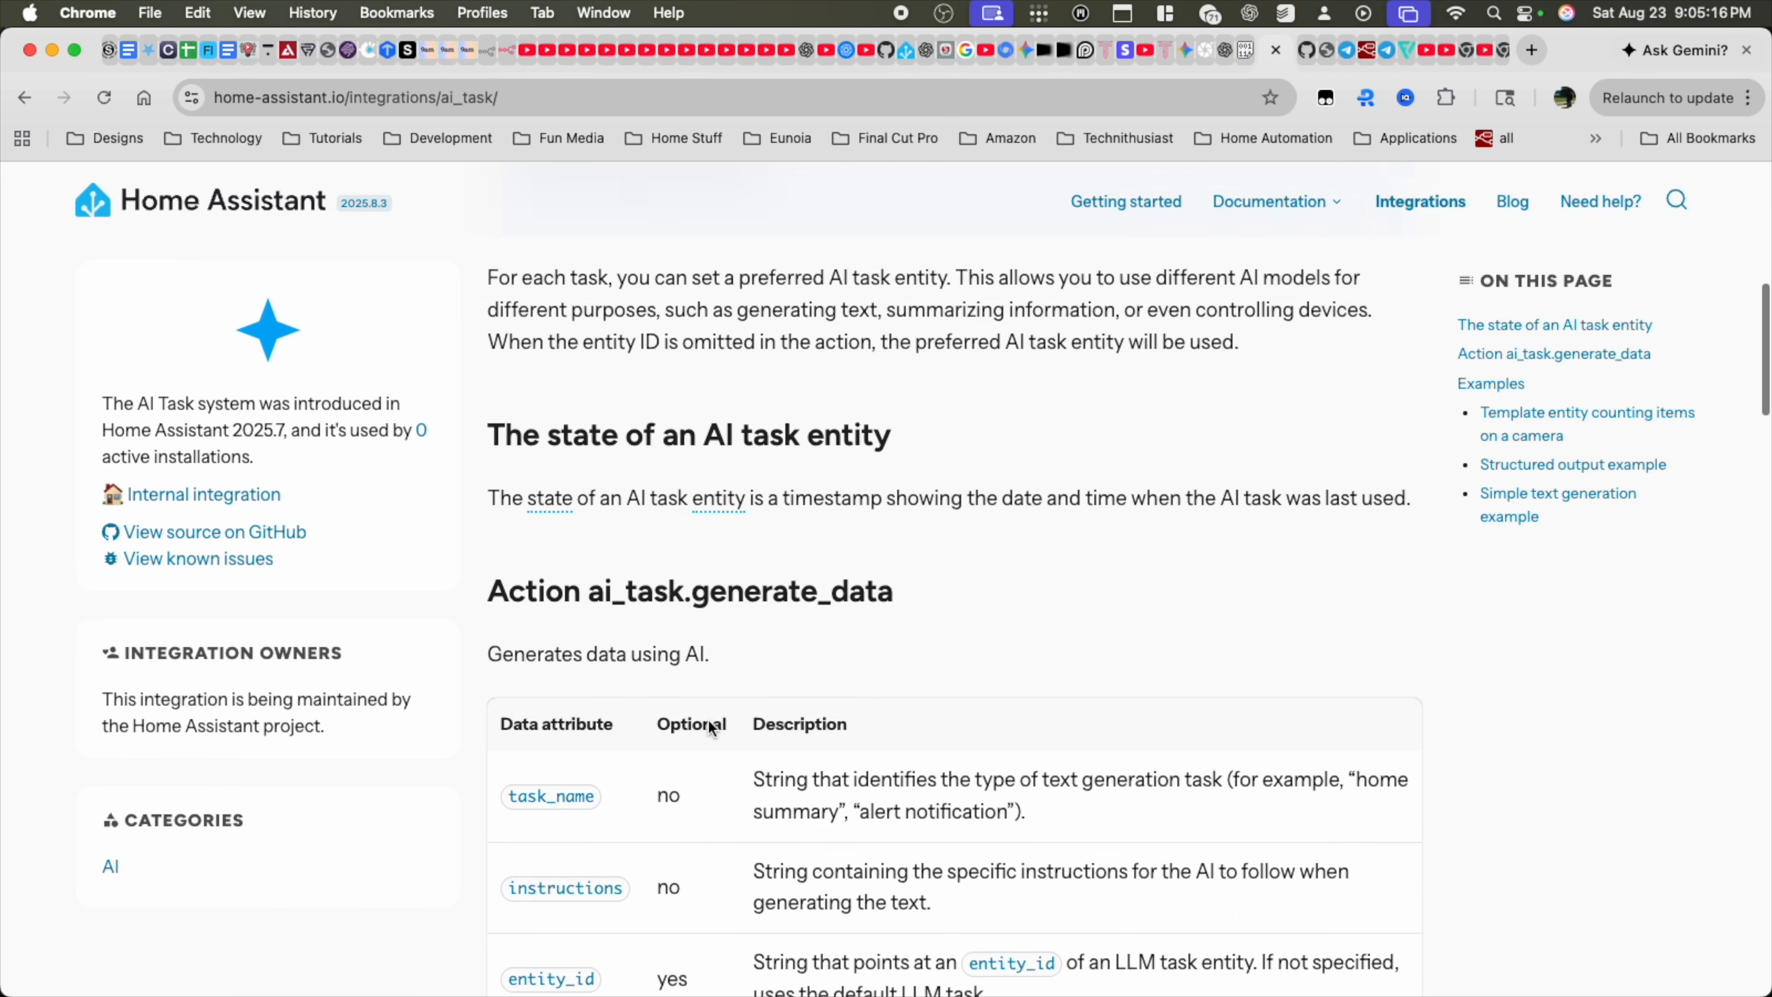
pyautogui.scroll(-4, 708, 720)
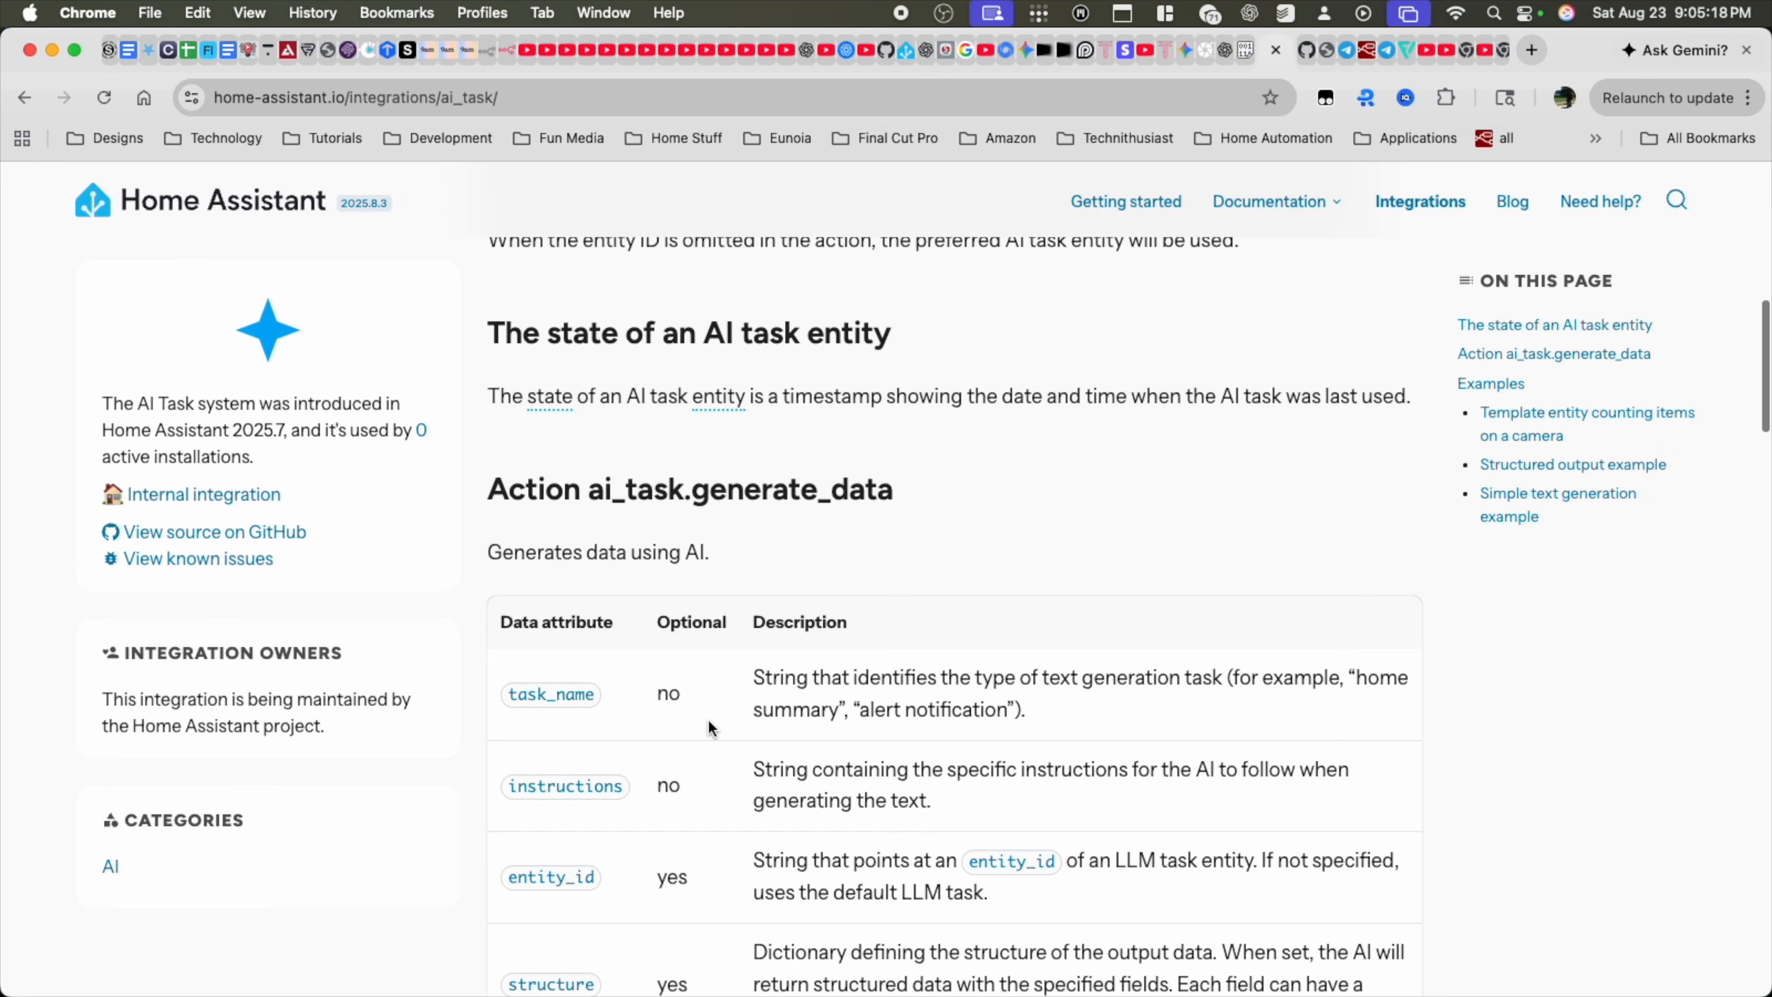
pyautogui.scroll(-10, 709, 720)
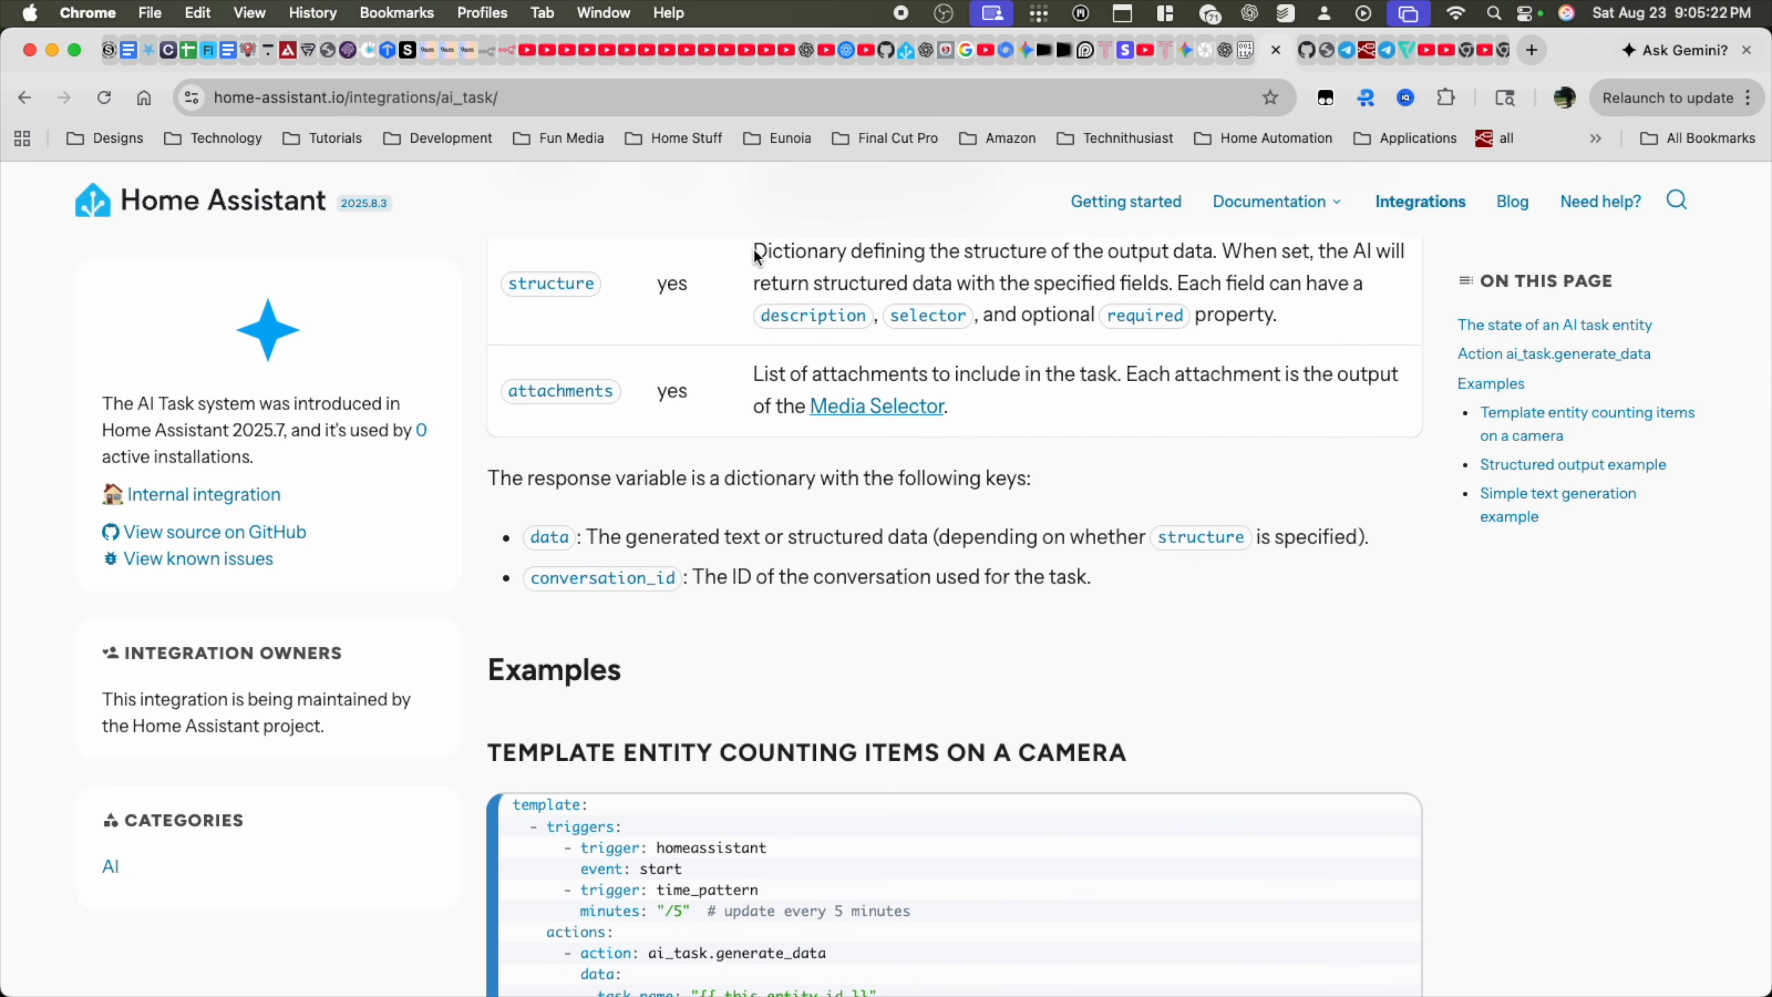
pyautogui.moveTo(755, 250); pyautogui.dragTo(1088, 305)
pyautogui.click(1088, 306)
pyautogui.scroll(-6, 765, 658)
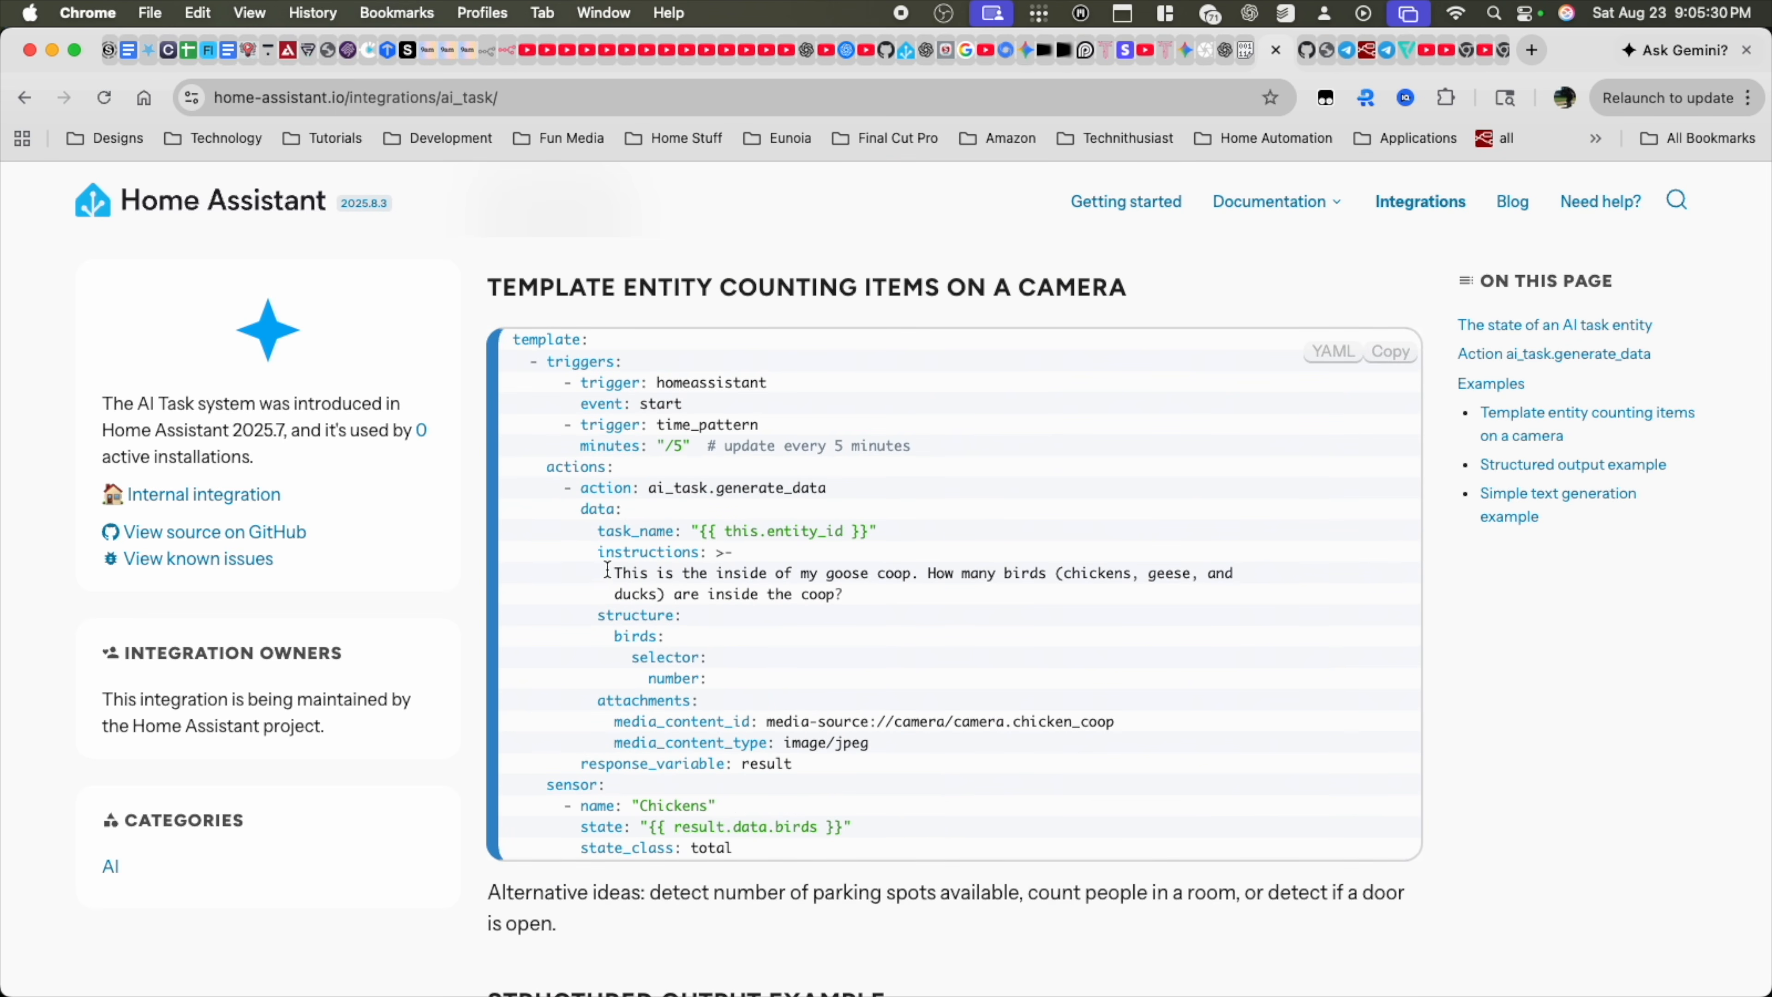
pyautogui.moveTo(610, 637); pyautogui.dragTo(988, 744)
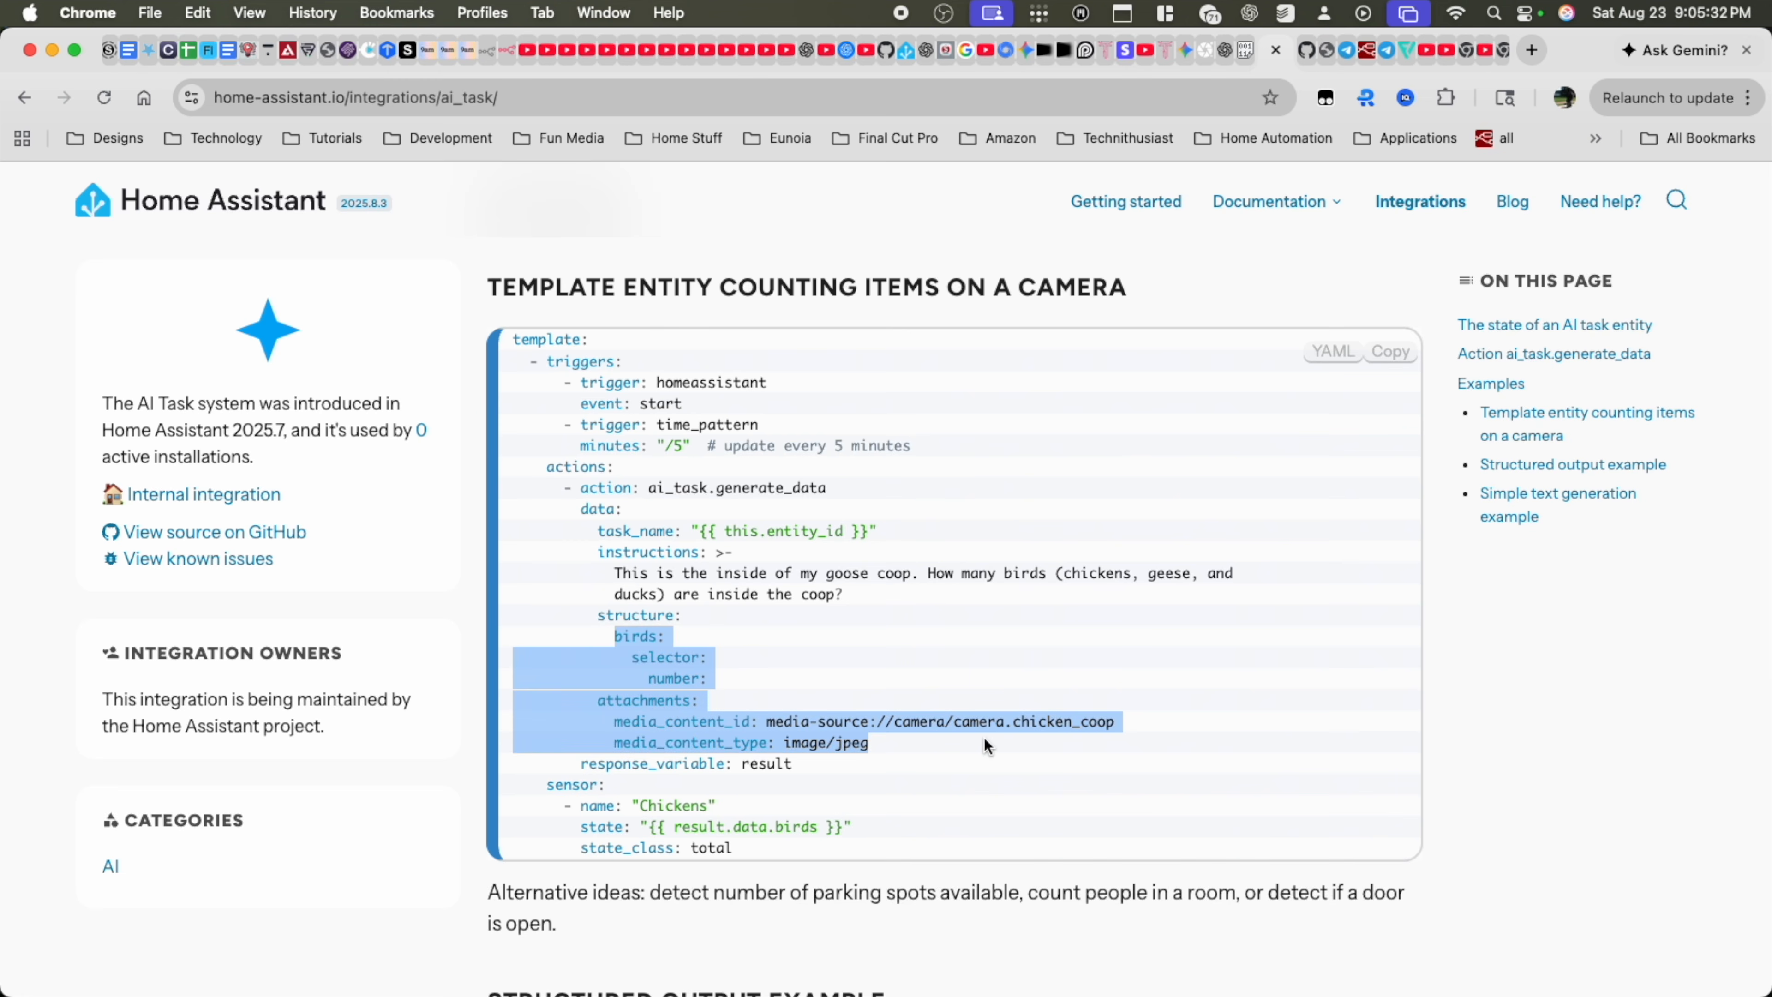
pyautogui.scroll(-6, 988, 743)
pyautogui.scroll(-3, 987, 744)
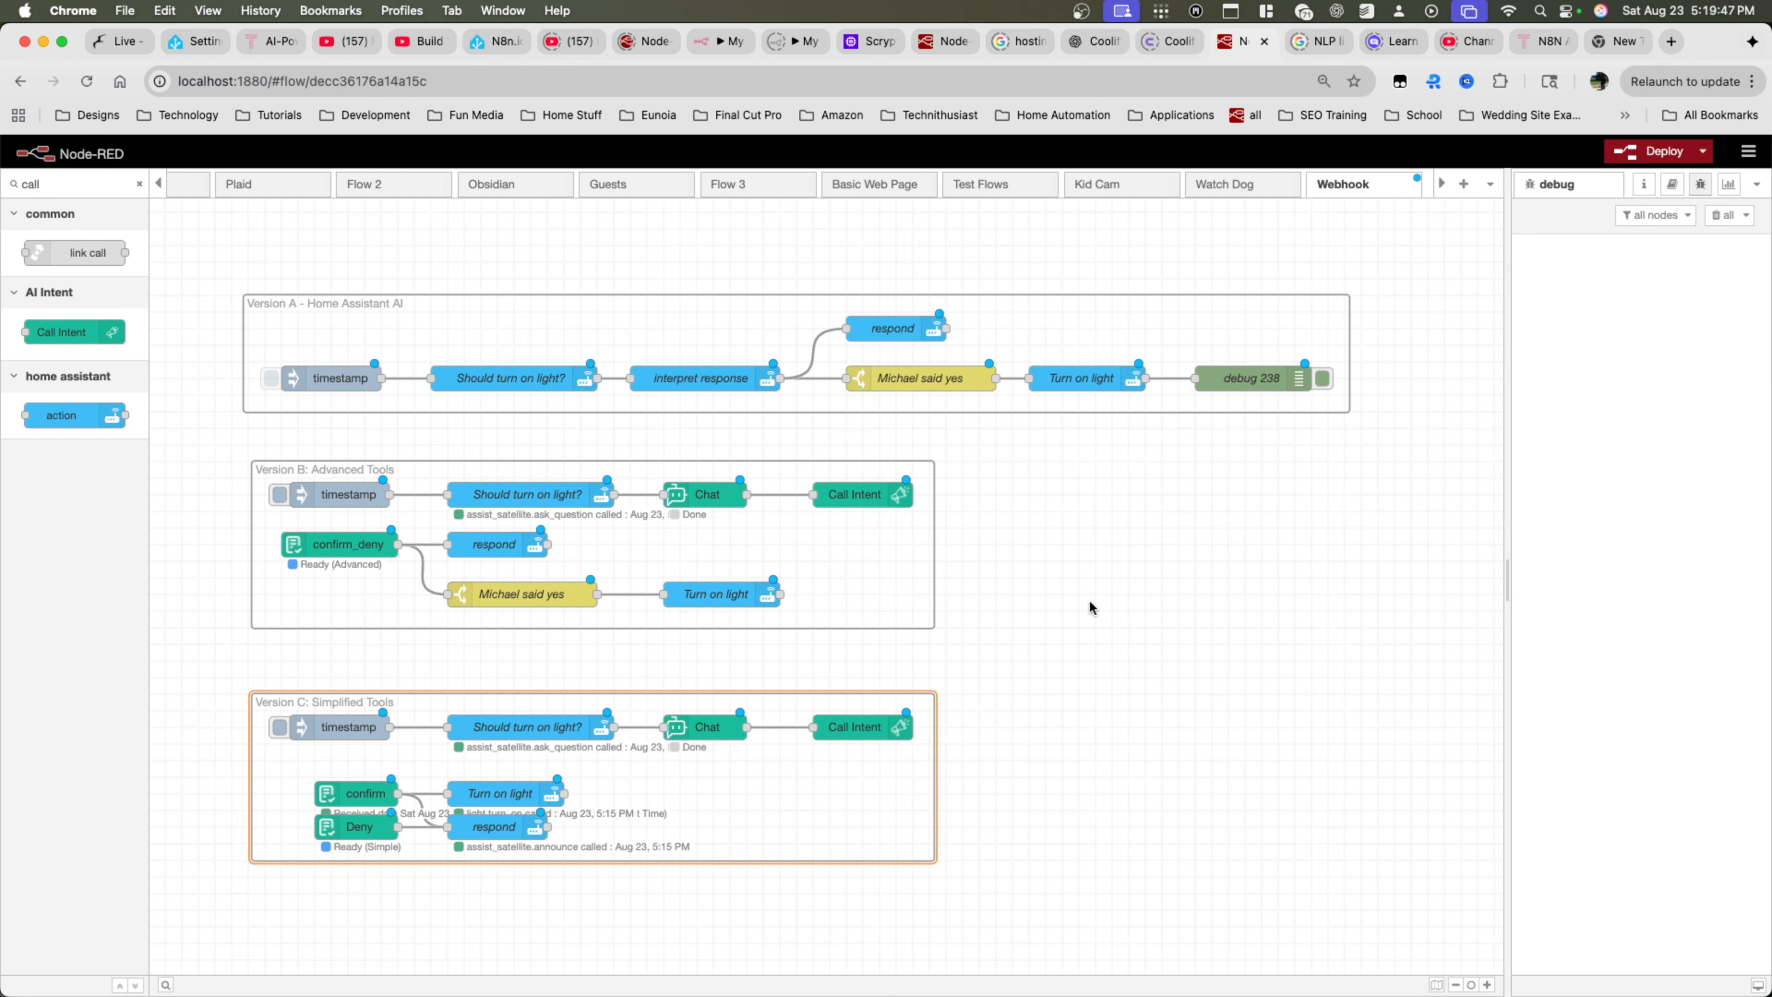
# Deploy the flows and trigger the Version A - Home Assistant AI timestamp inject
pyautogui.click(1486, 984)
pyautogui.click(1487, 985)
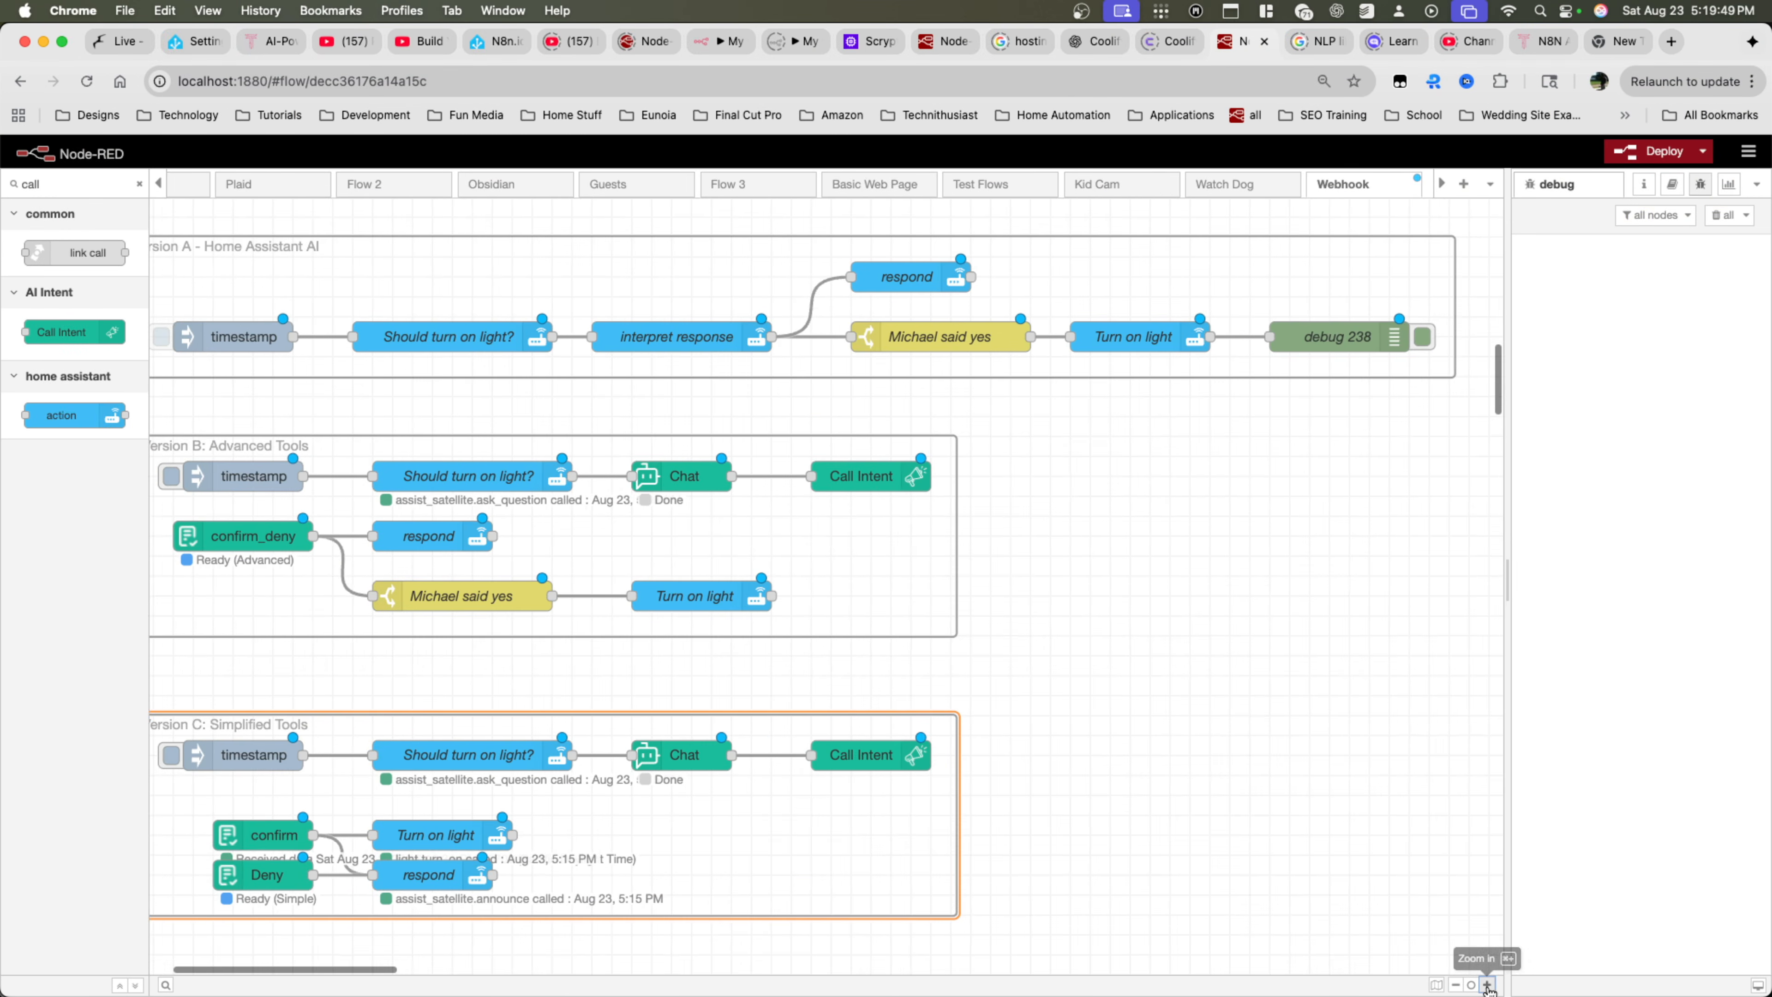
pyautogui.hscroll(-2, 983, 714)
pyautogui.scroll(1, 982, 712)
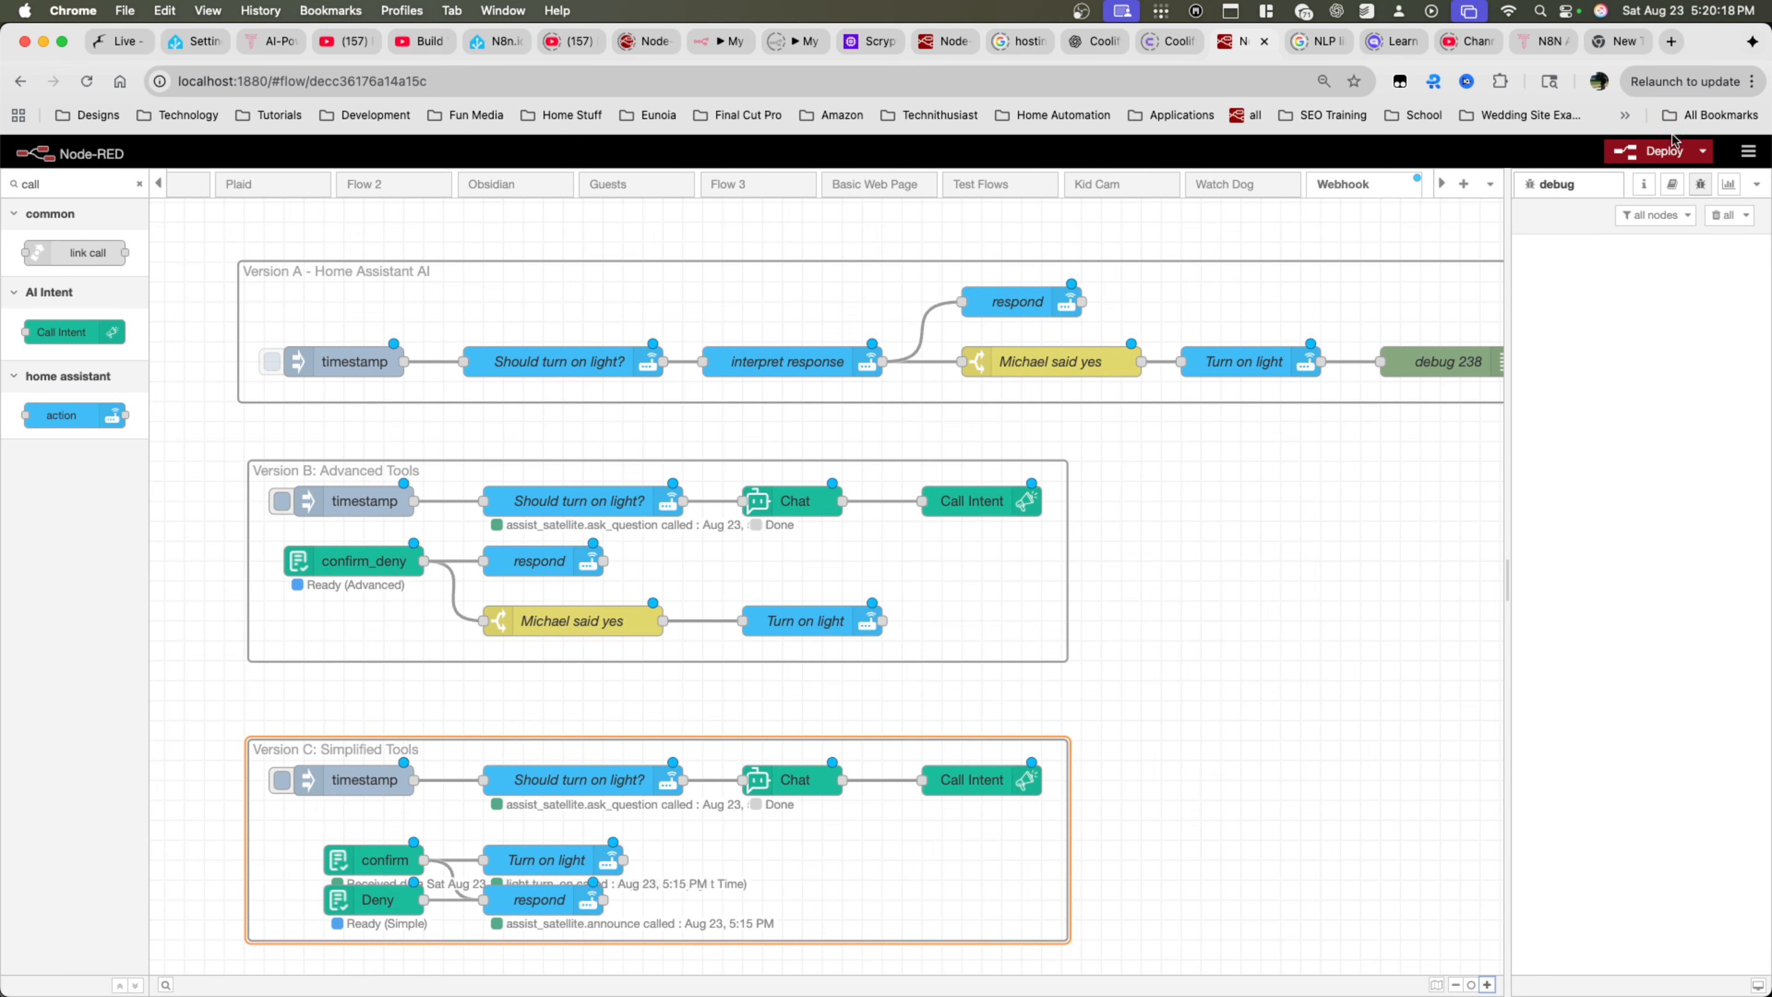
pyautogui.click(1667, 150)
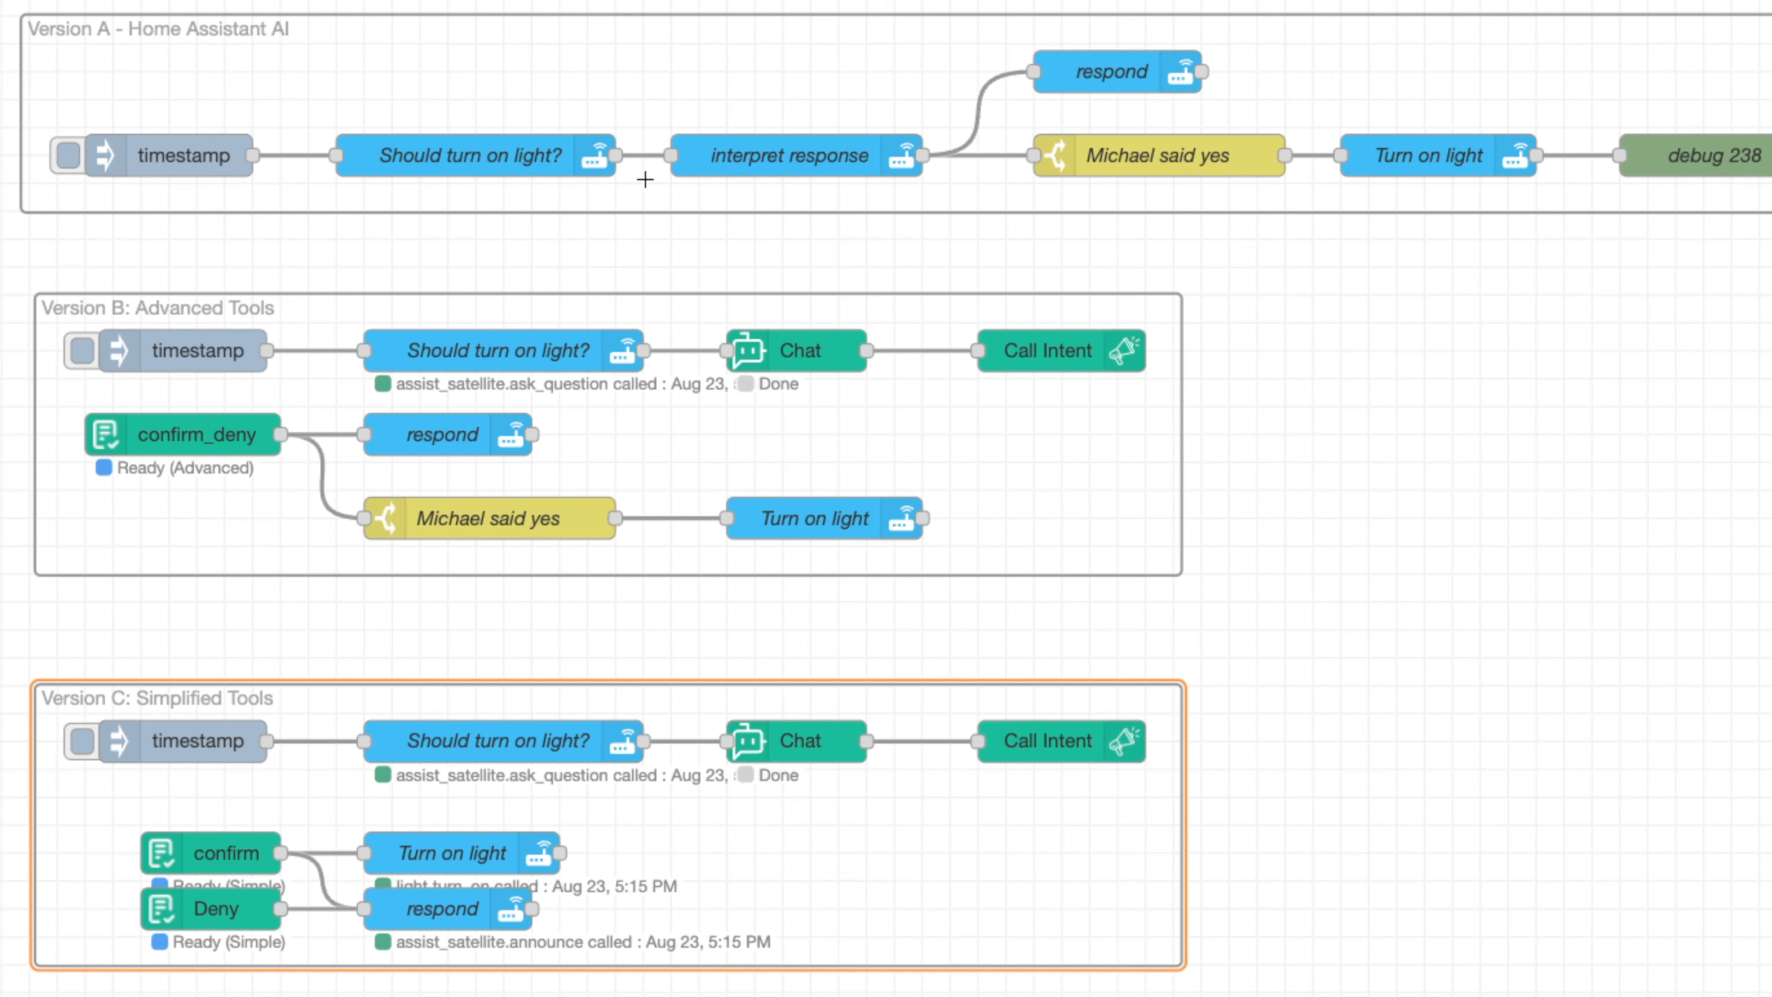
pyautogui.hscroll(3, 749, 187)
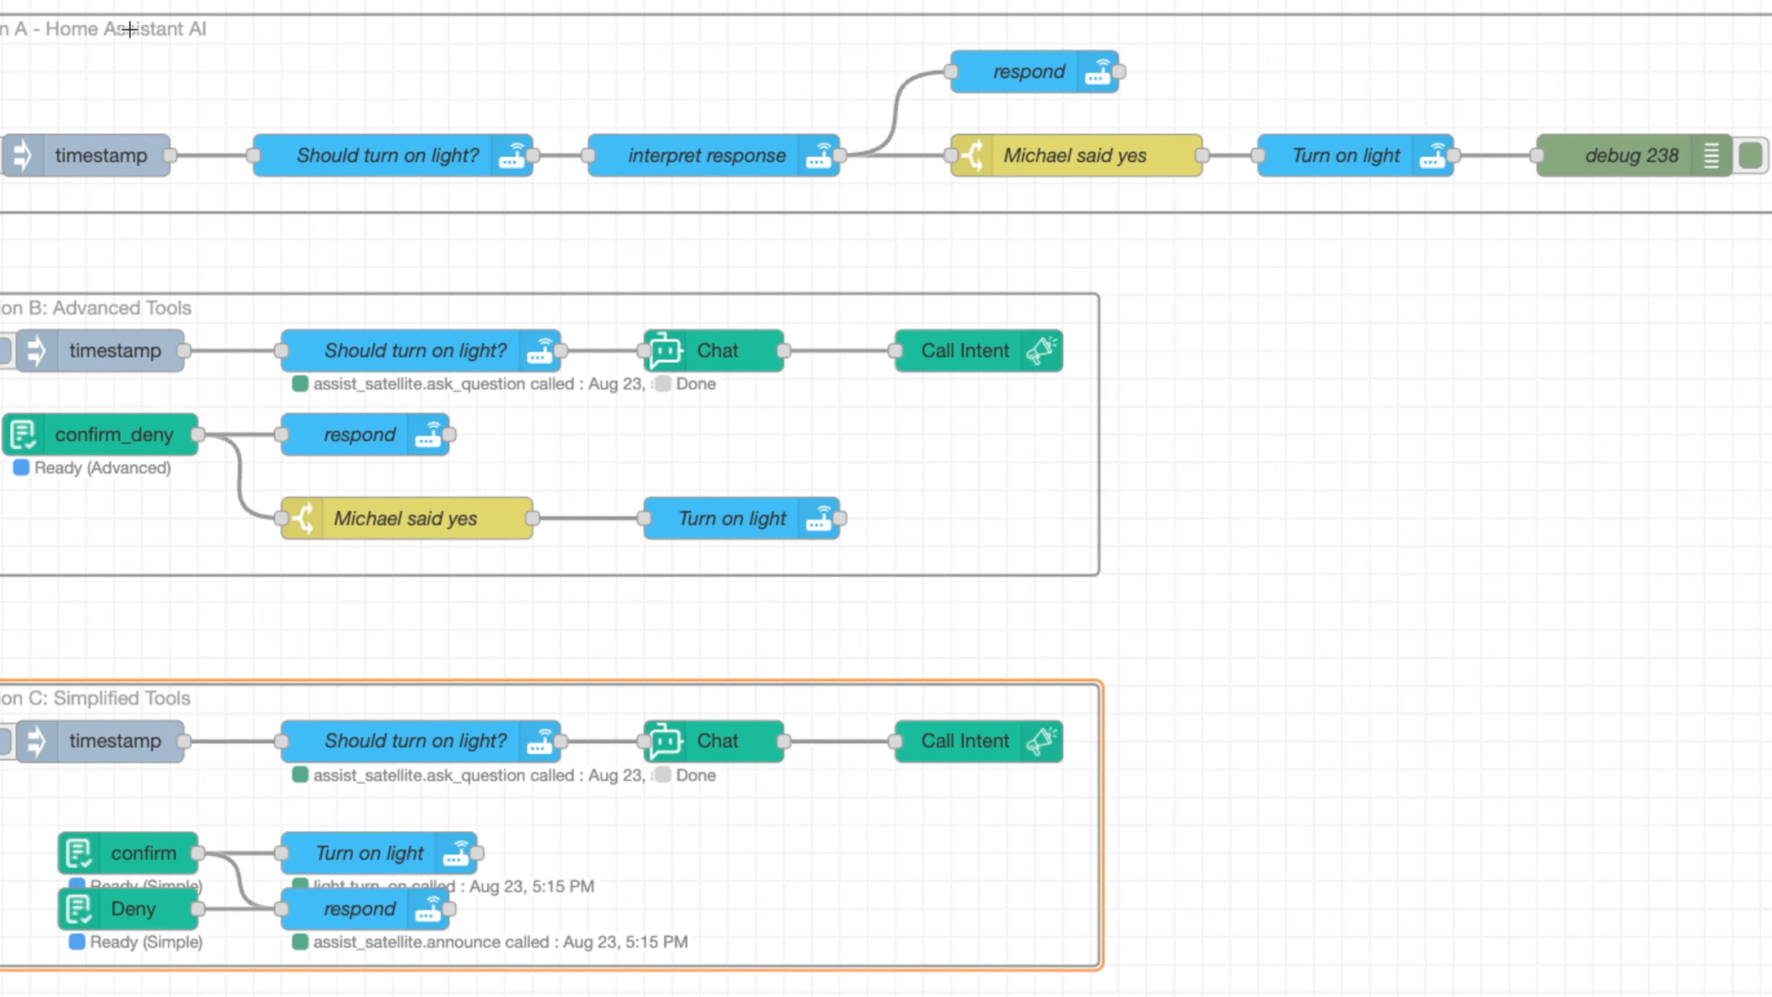
pyautogui.click(113, 14)
pyautogui.click(96, 102)
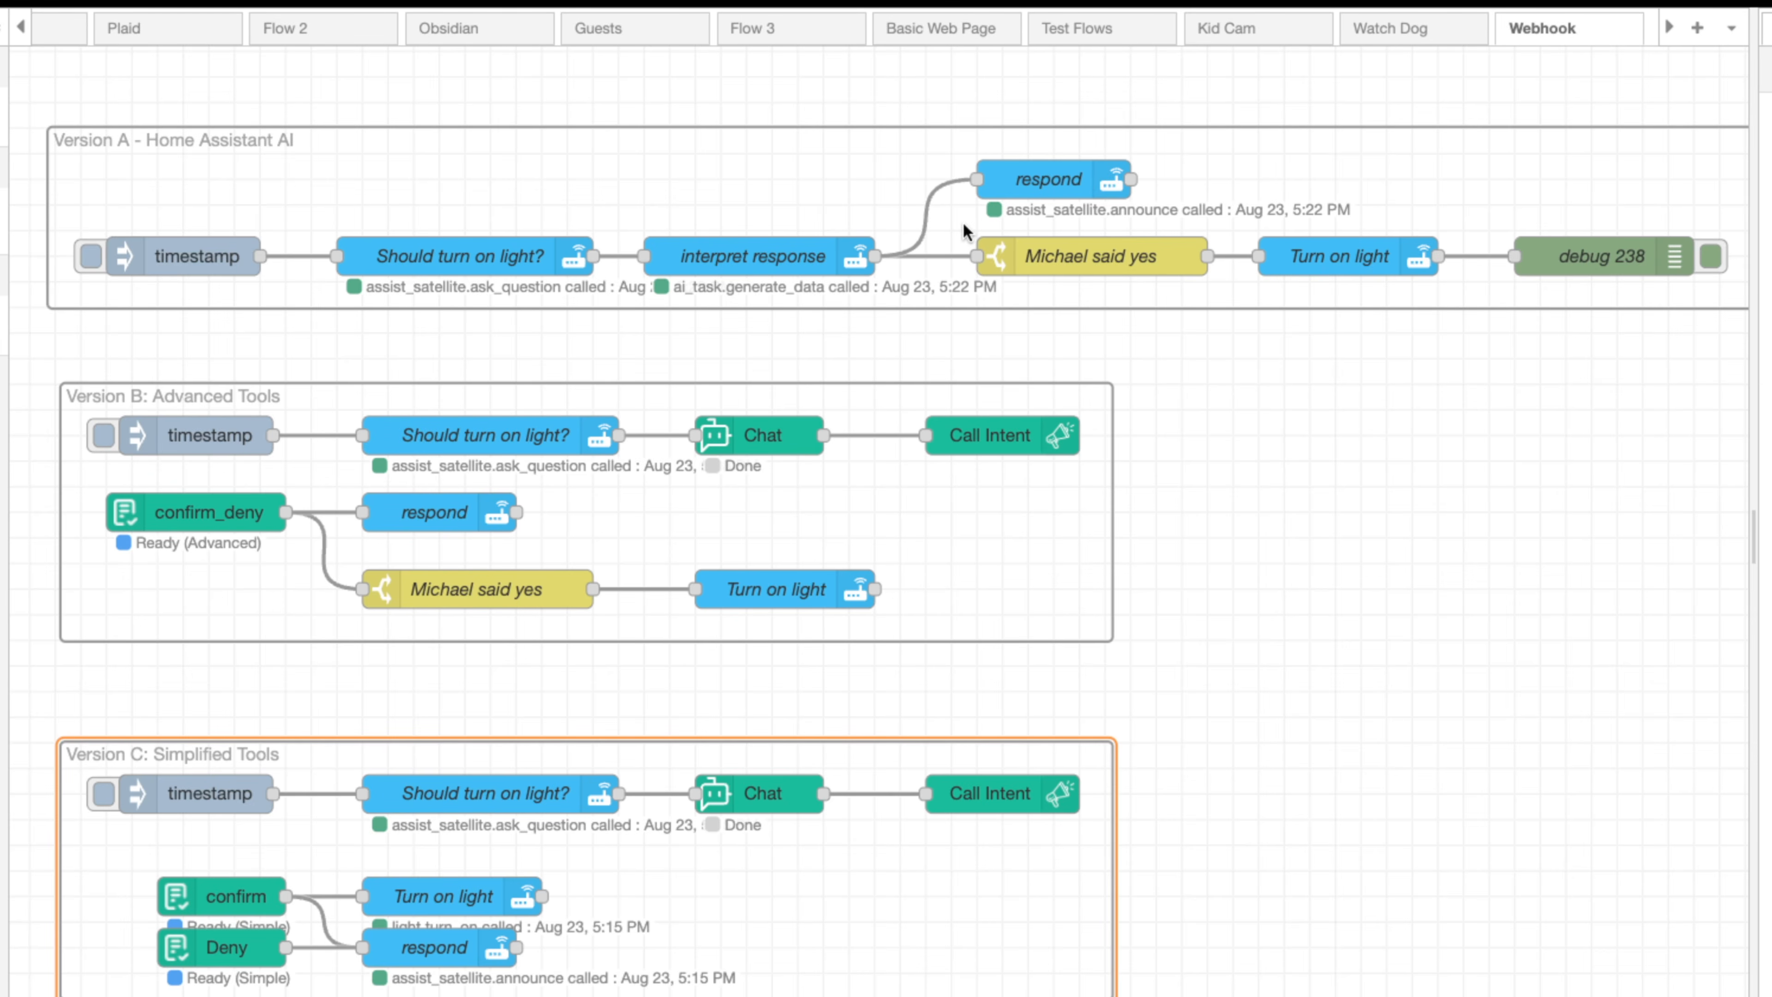
# Inspect the interpret response node's data expression, reviewing its task name, instructions, entity ID and structure fields, and close it unchanged
pyautogui.doubleClick(767, 259)
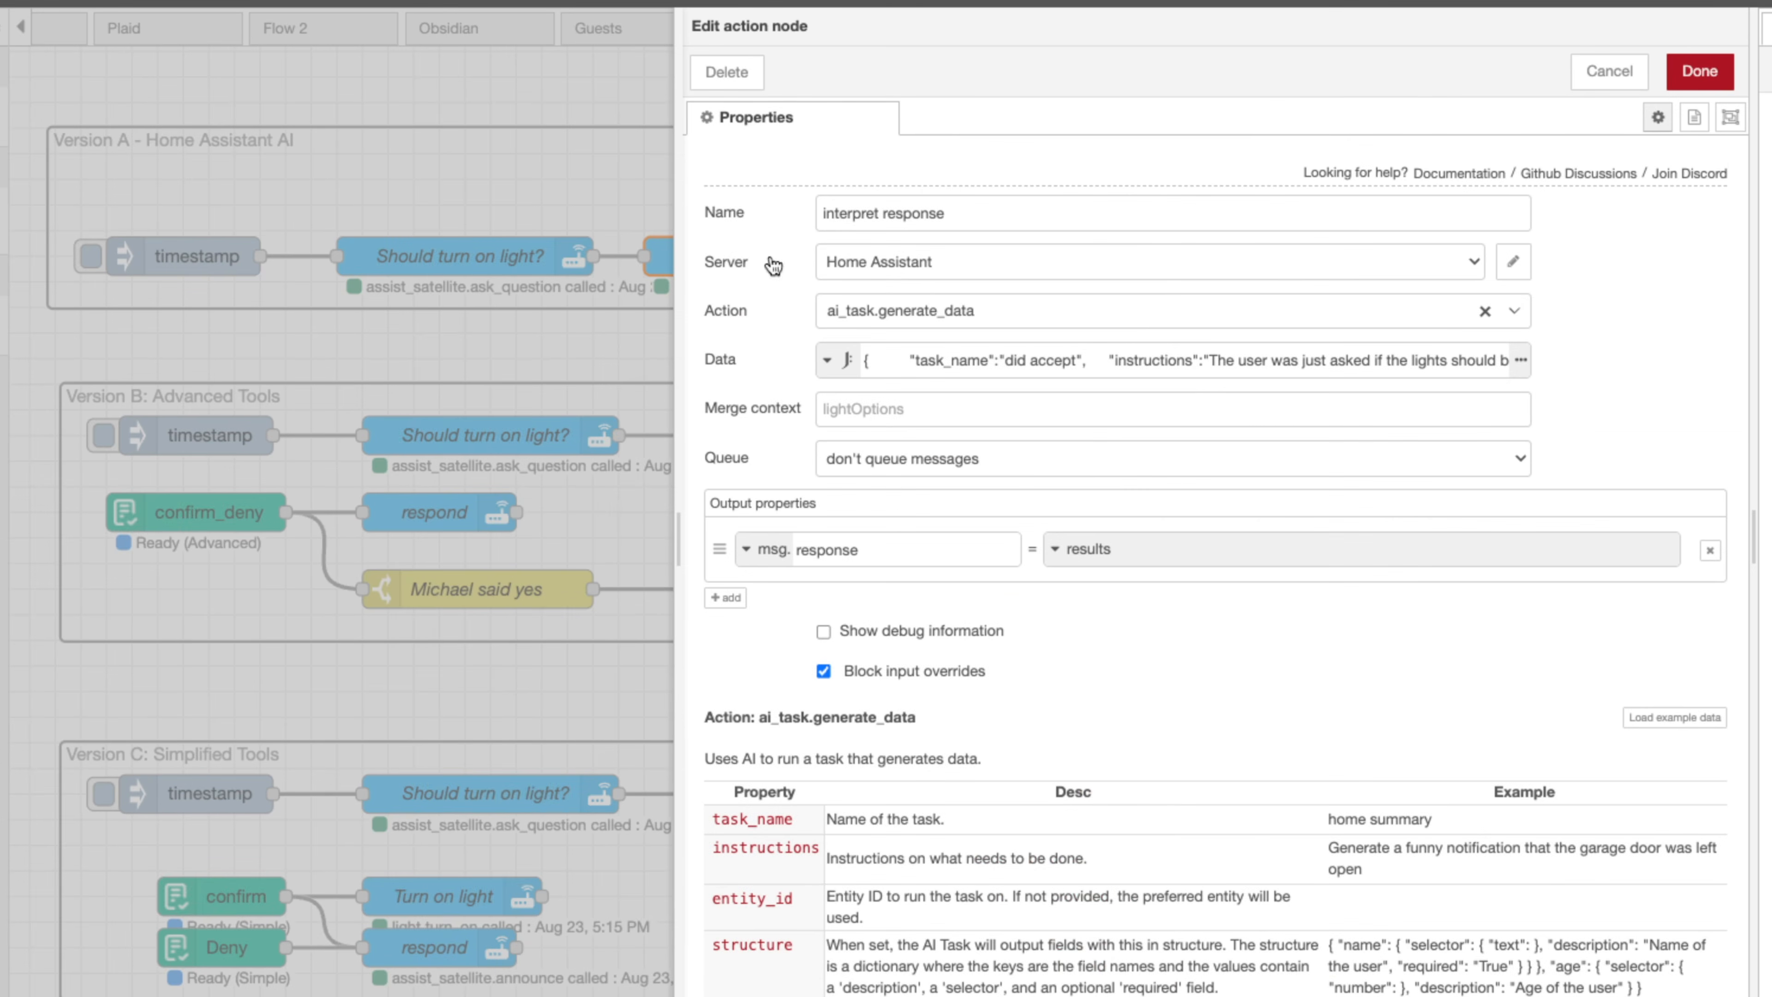
pyautogui.click(1521, 360)
pyautogui.scroll(-4, 1146, 279)
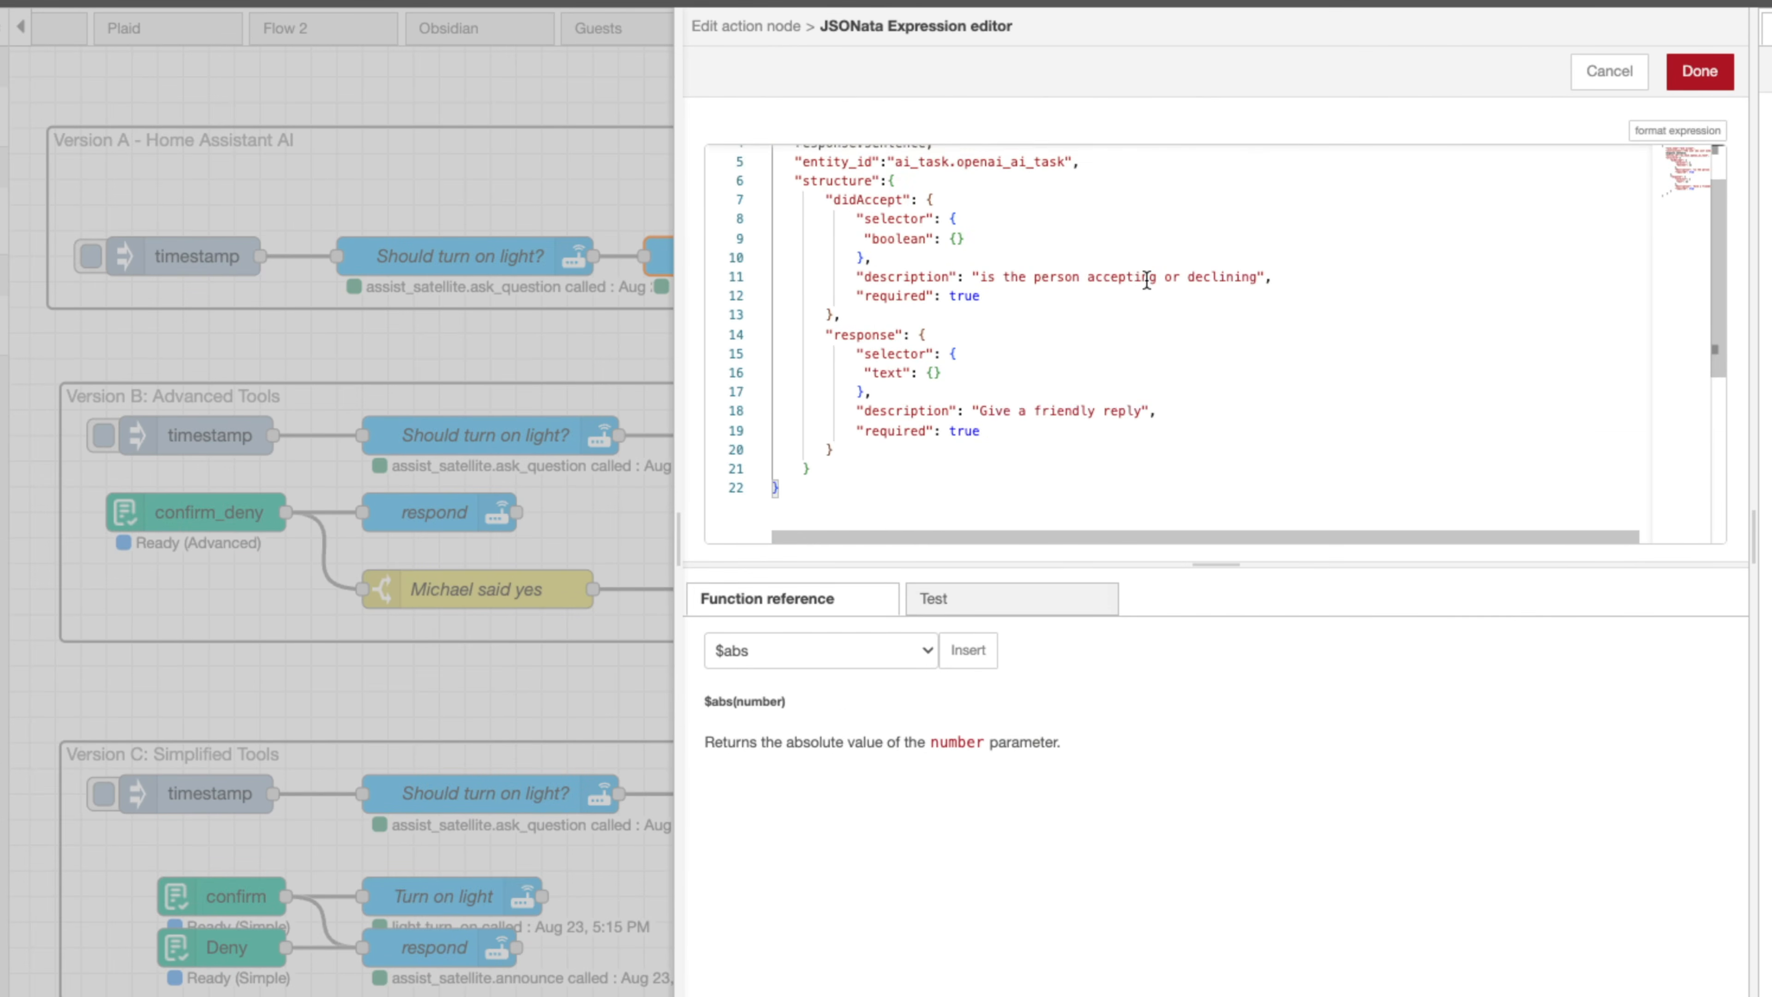
pyautogui.scroll(4, 1146, 279)
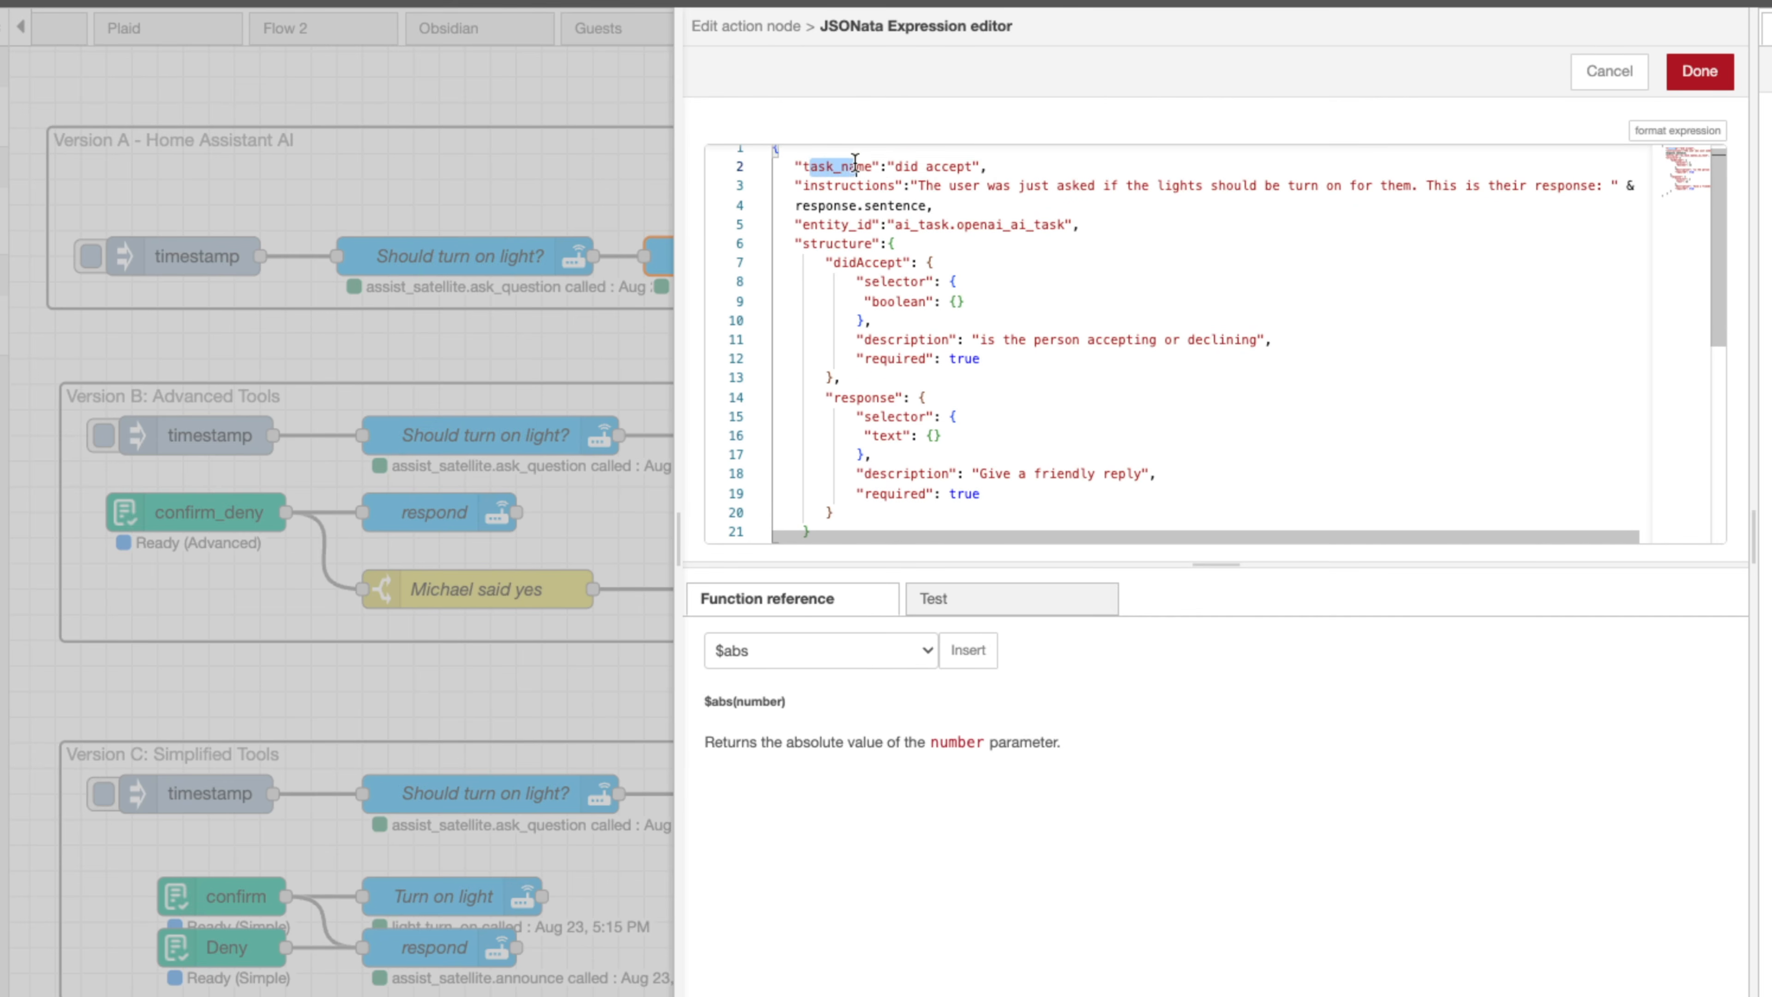
pyautogui.moveTo(909, 191); pyautogui.dragTo(975, 193)
pyautogui.click(975, 191)
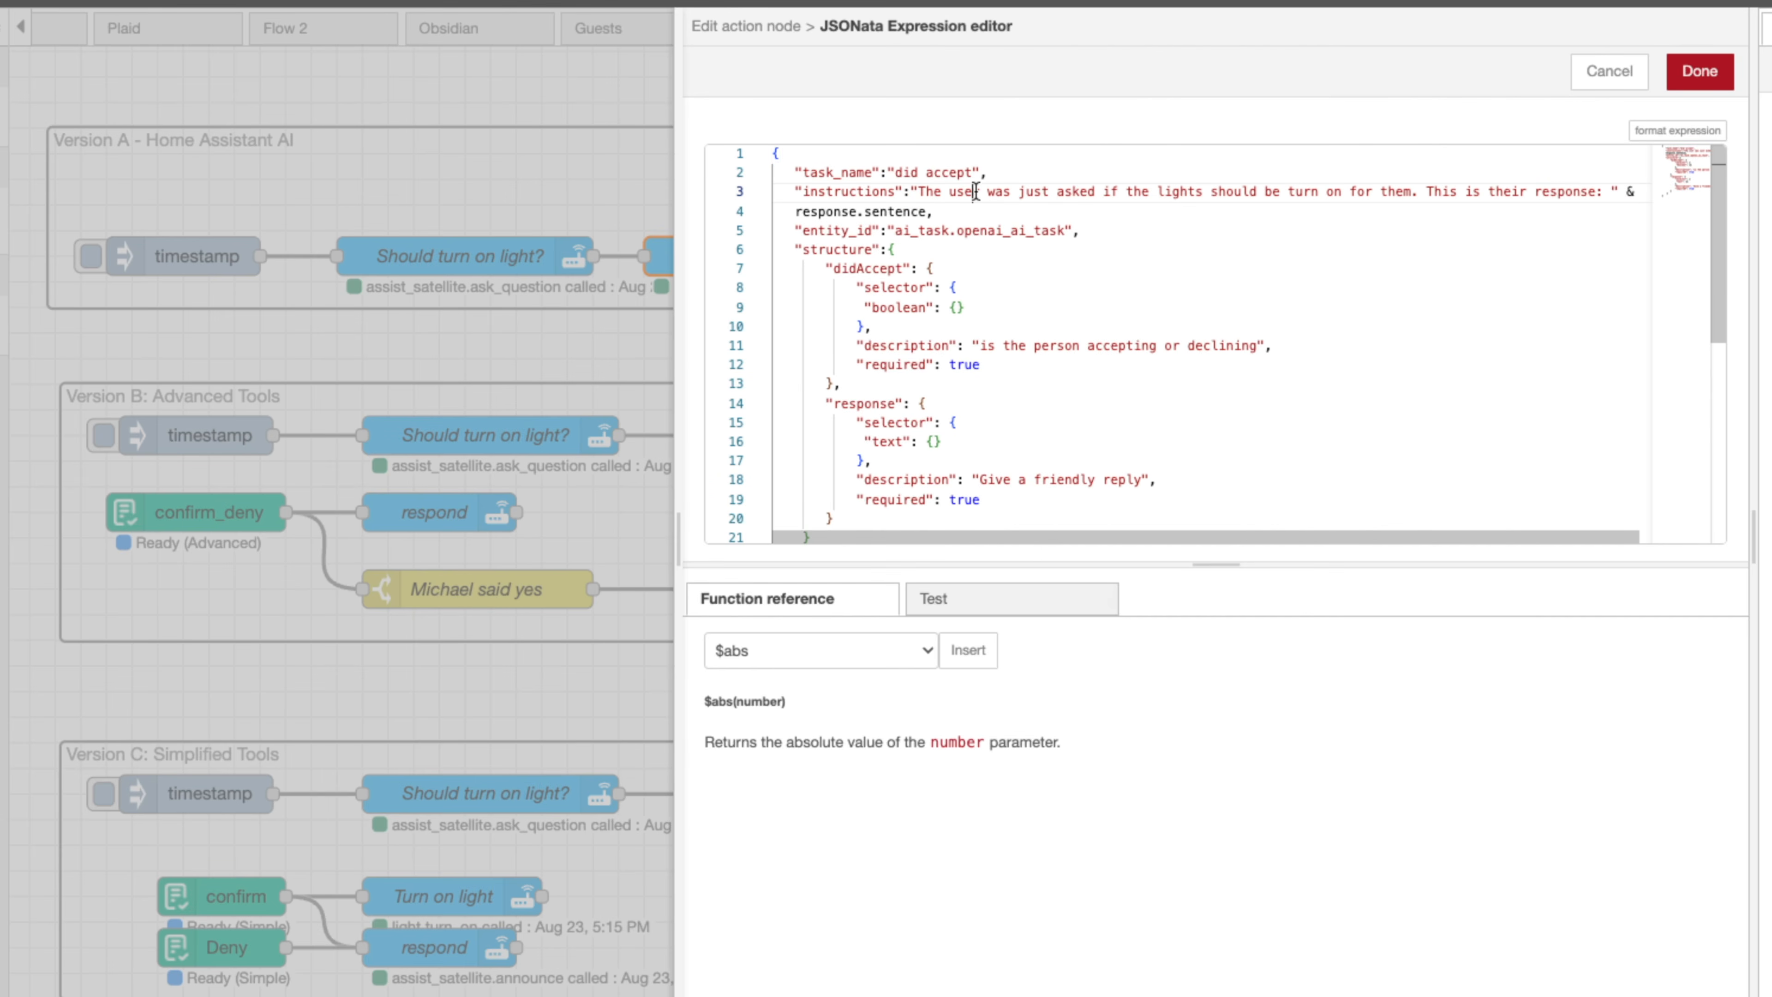
pyautogui.hscroll(1, 1436, 192)
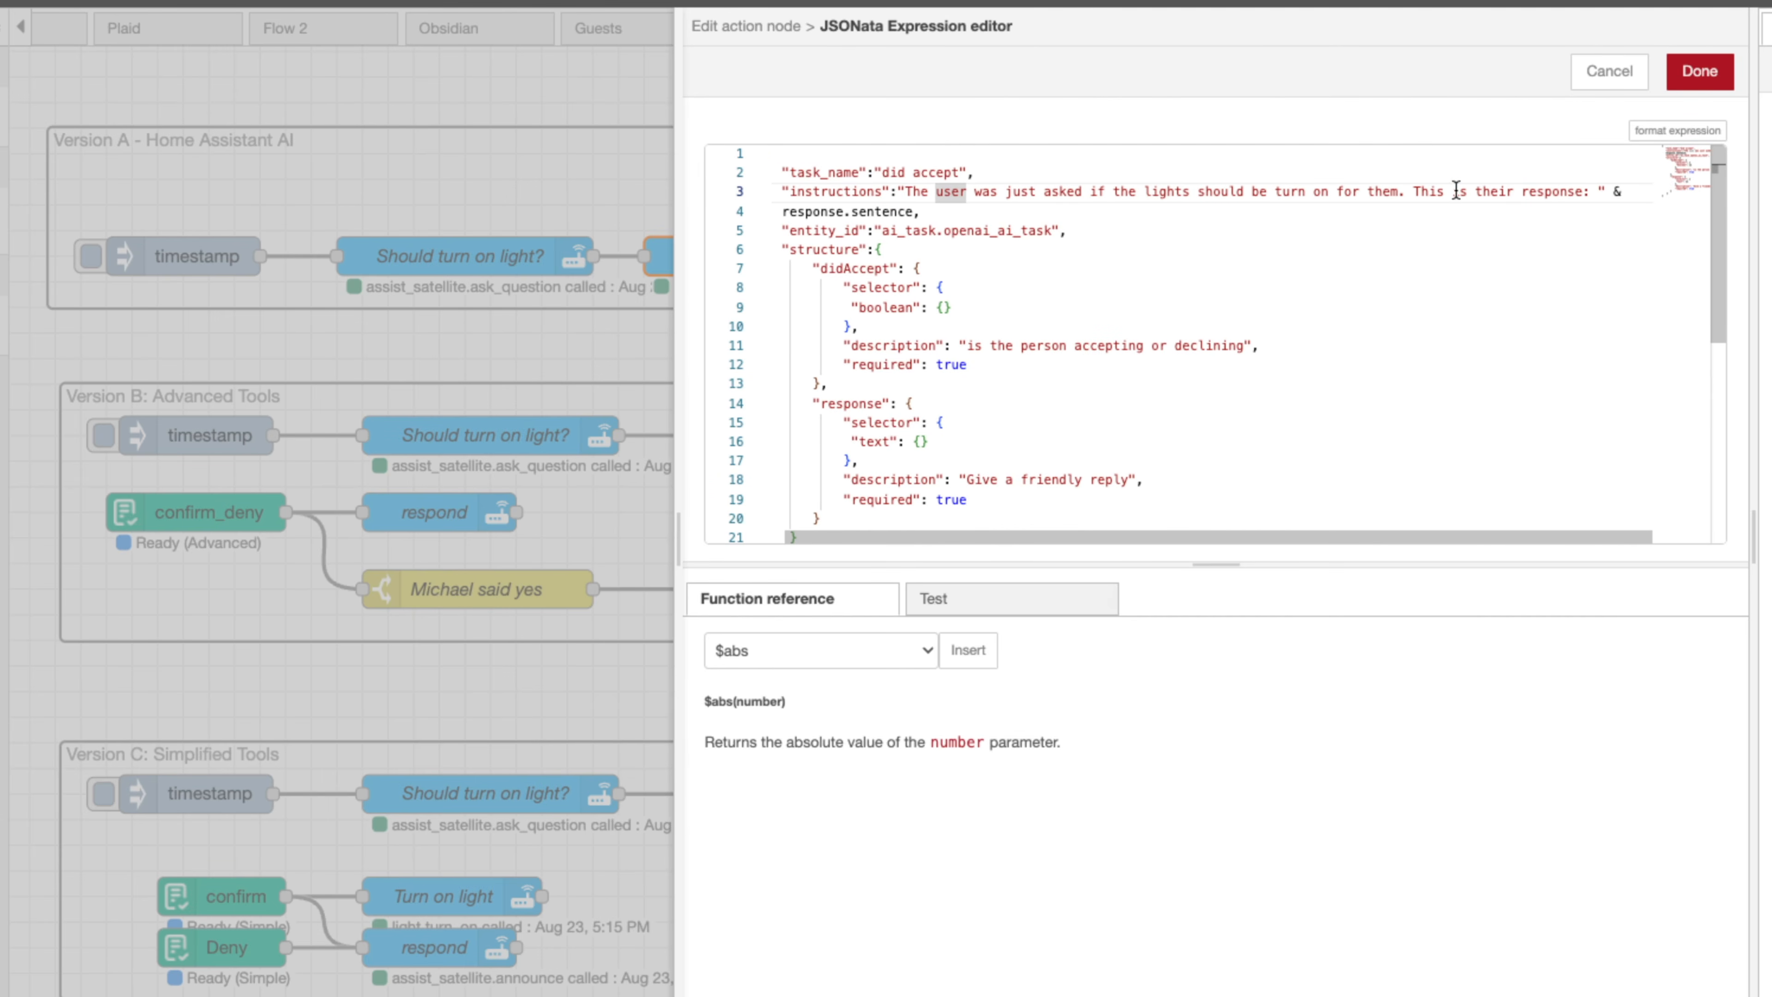
pyautogui.moveTo(782, 211); pyautogui.dragTo(1061, 230)
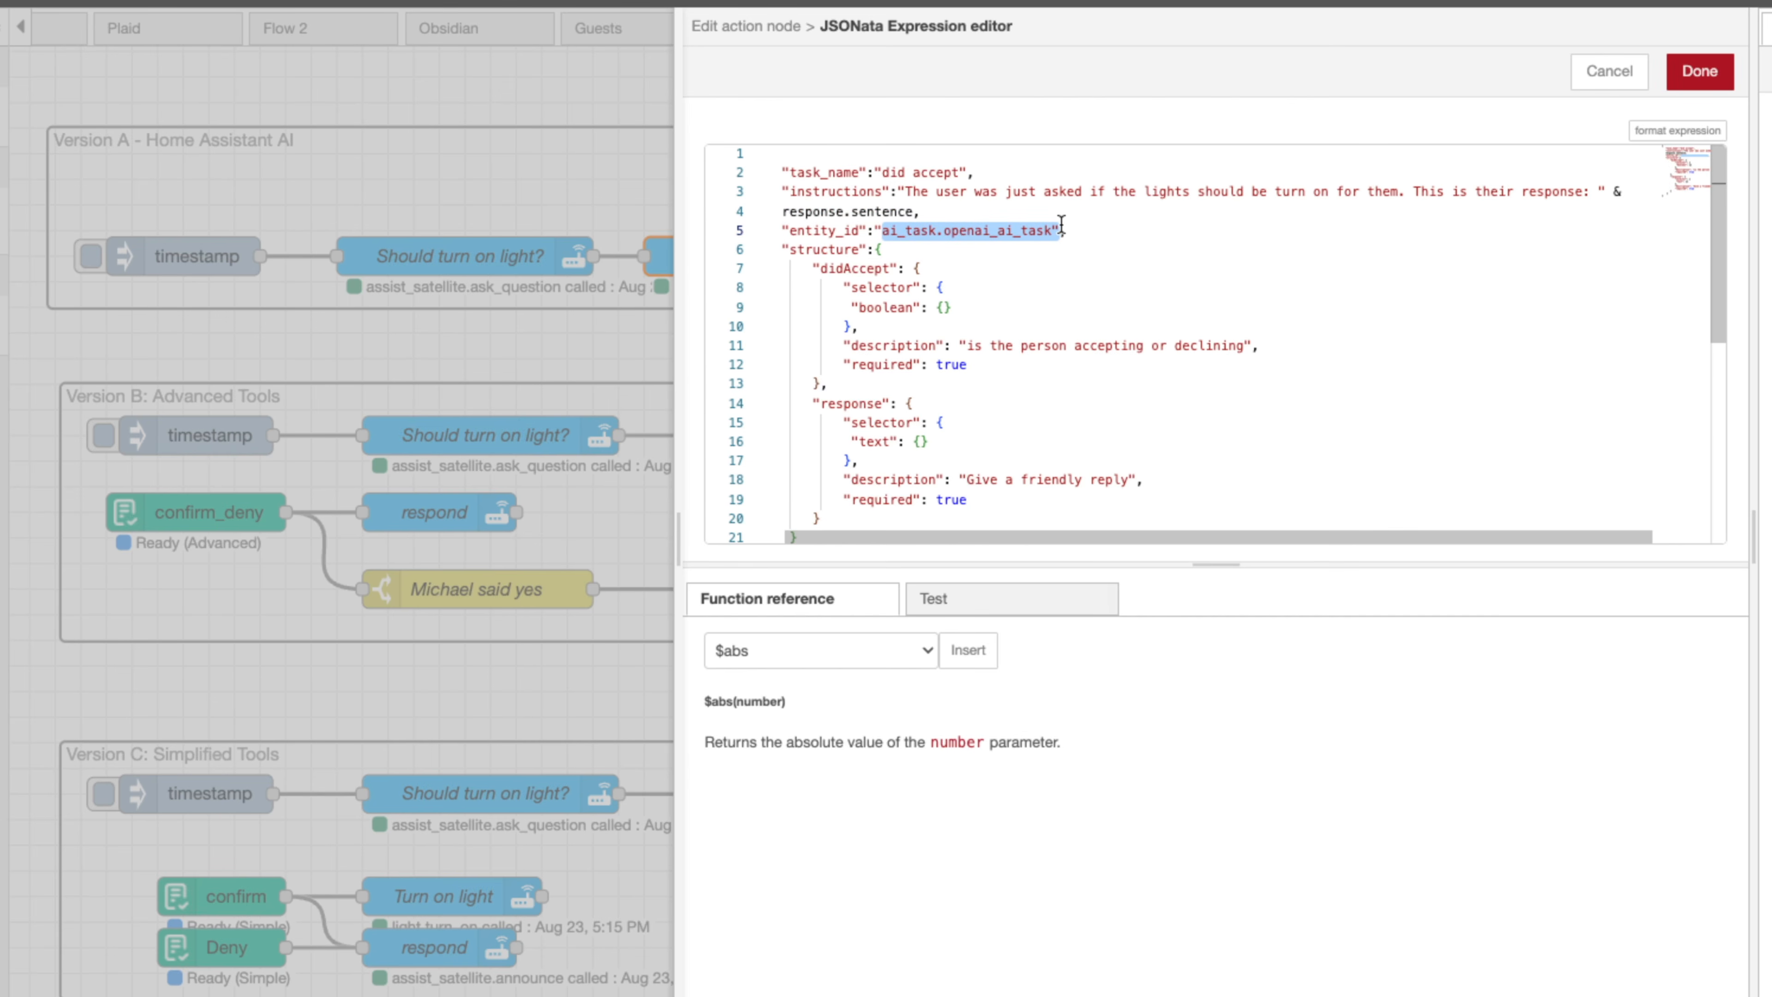
pyautogui.click(841, 269)
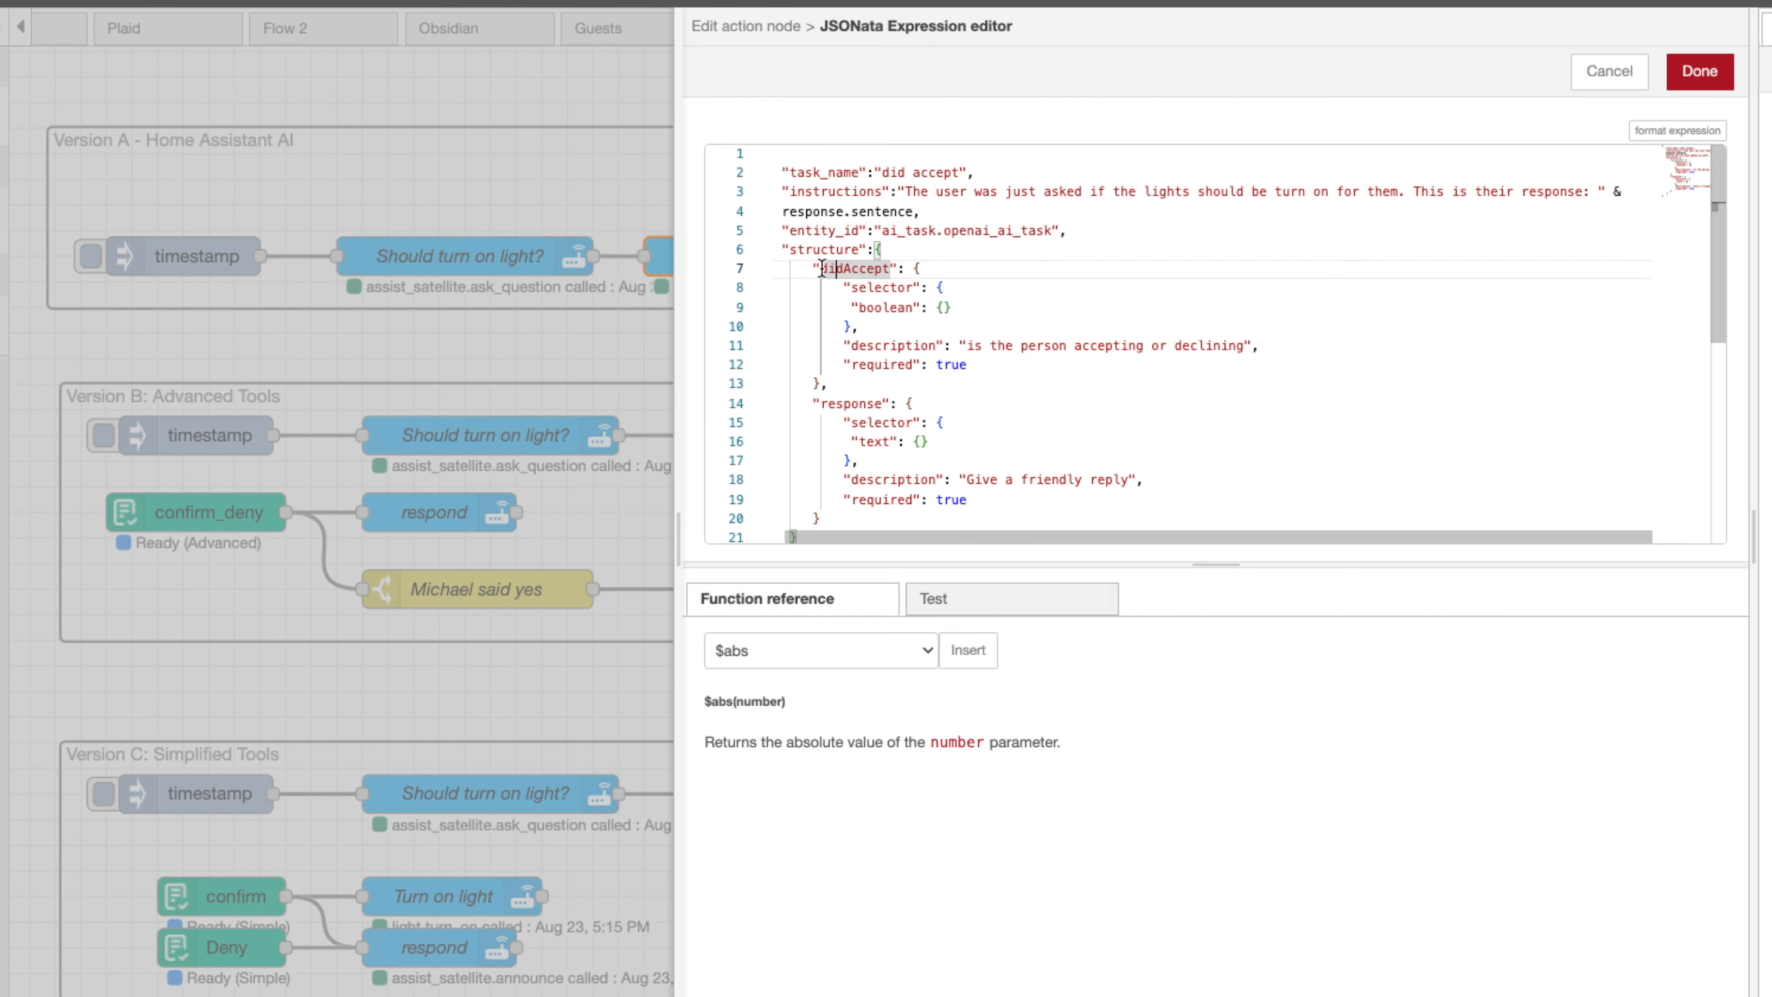
pyautogui.moveTo(789, 249); pyautogui.dragTo(883, 249)
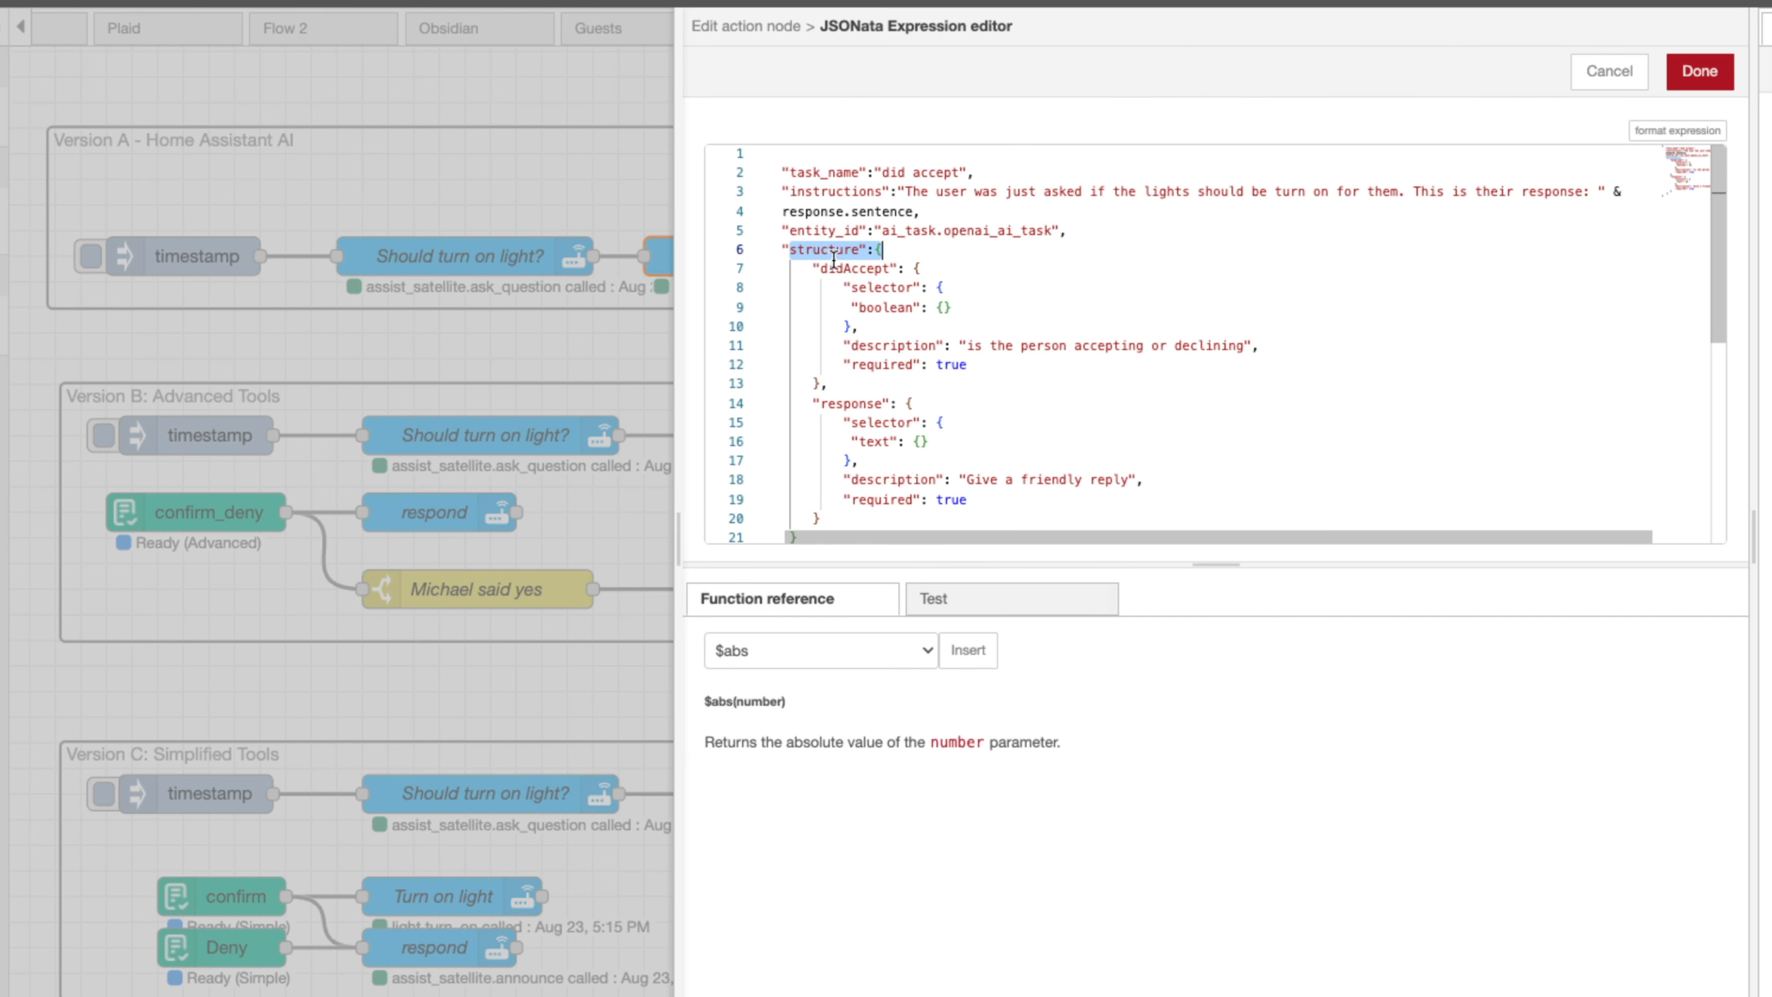
pyautogui.click(882, 266)
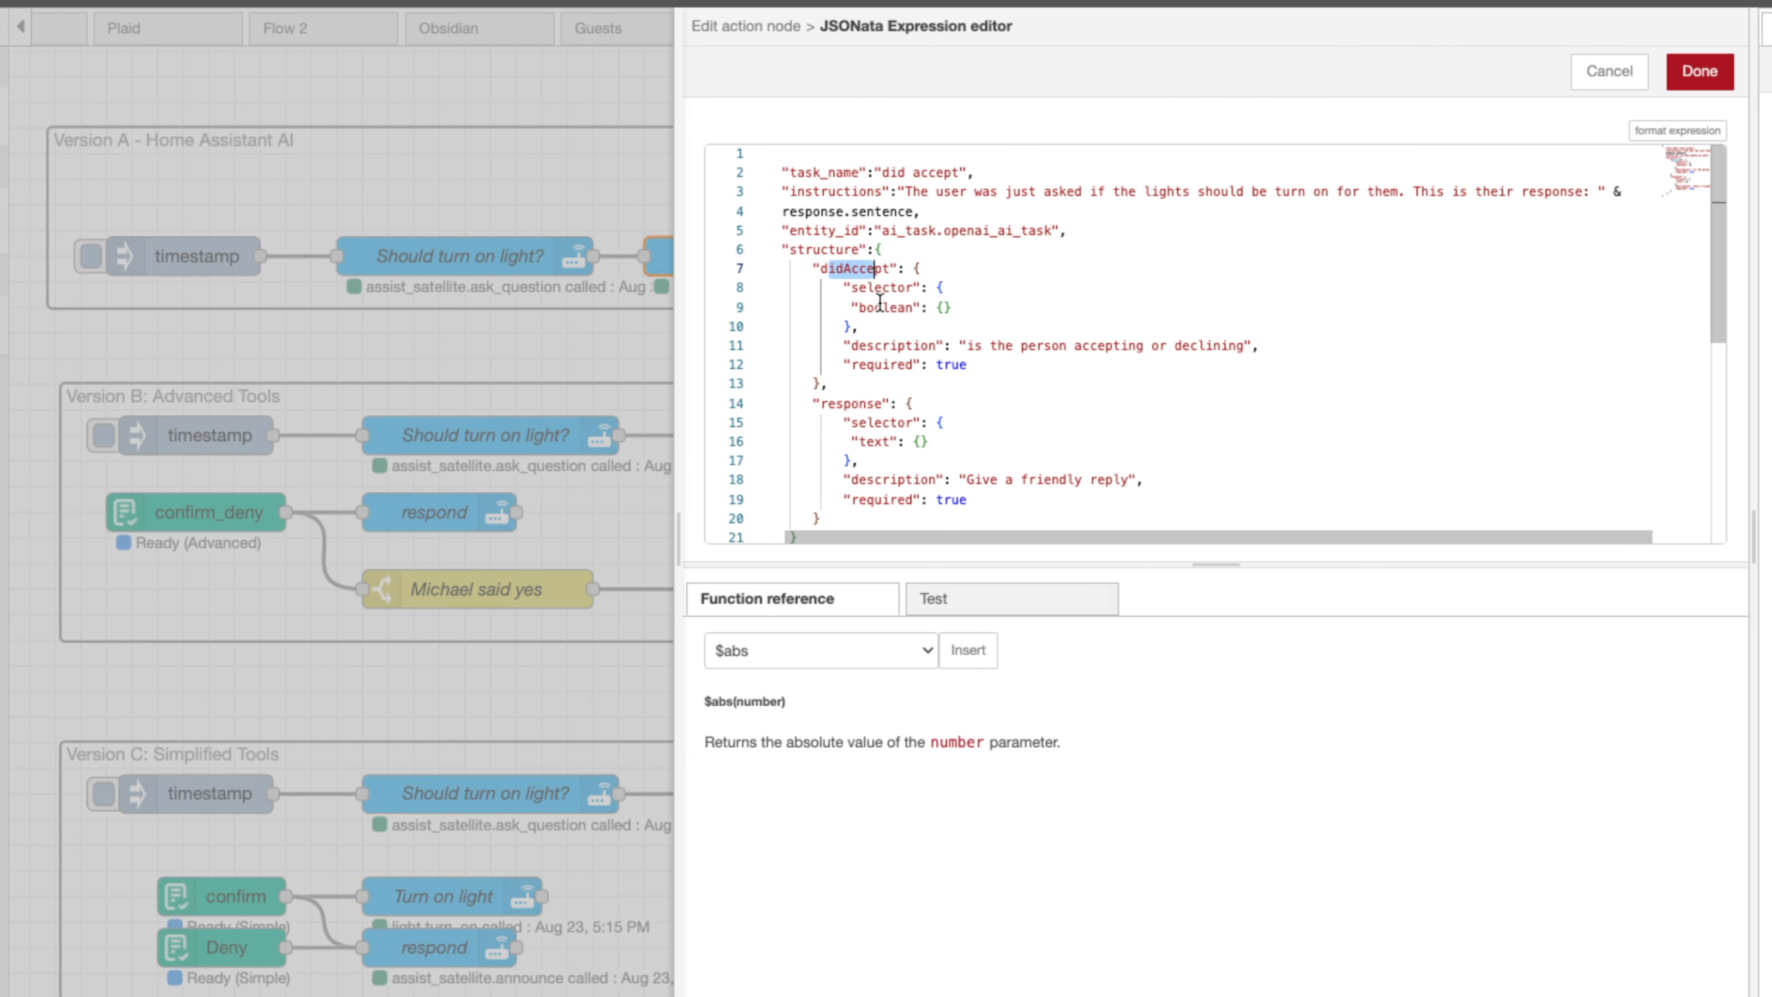
pyautogui.moveTo(859, 307); pyautogui.dragTo(1251, 342)
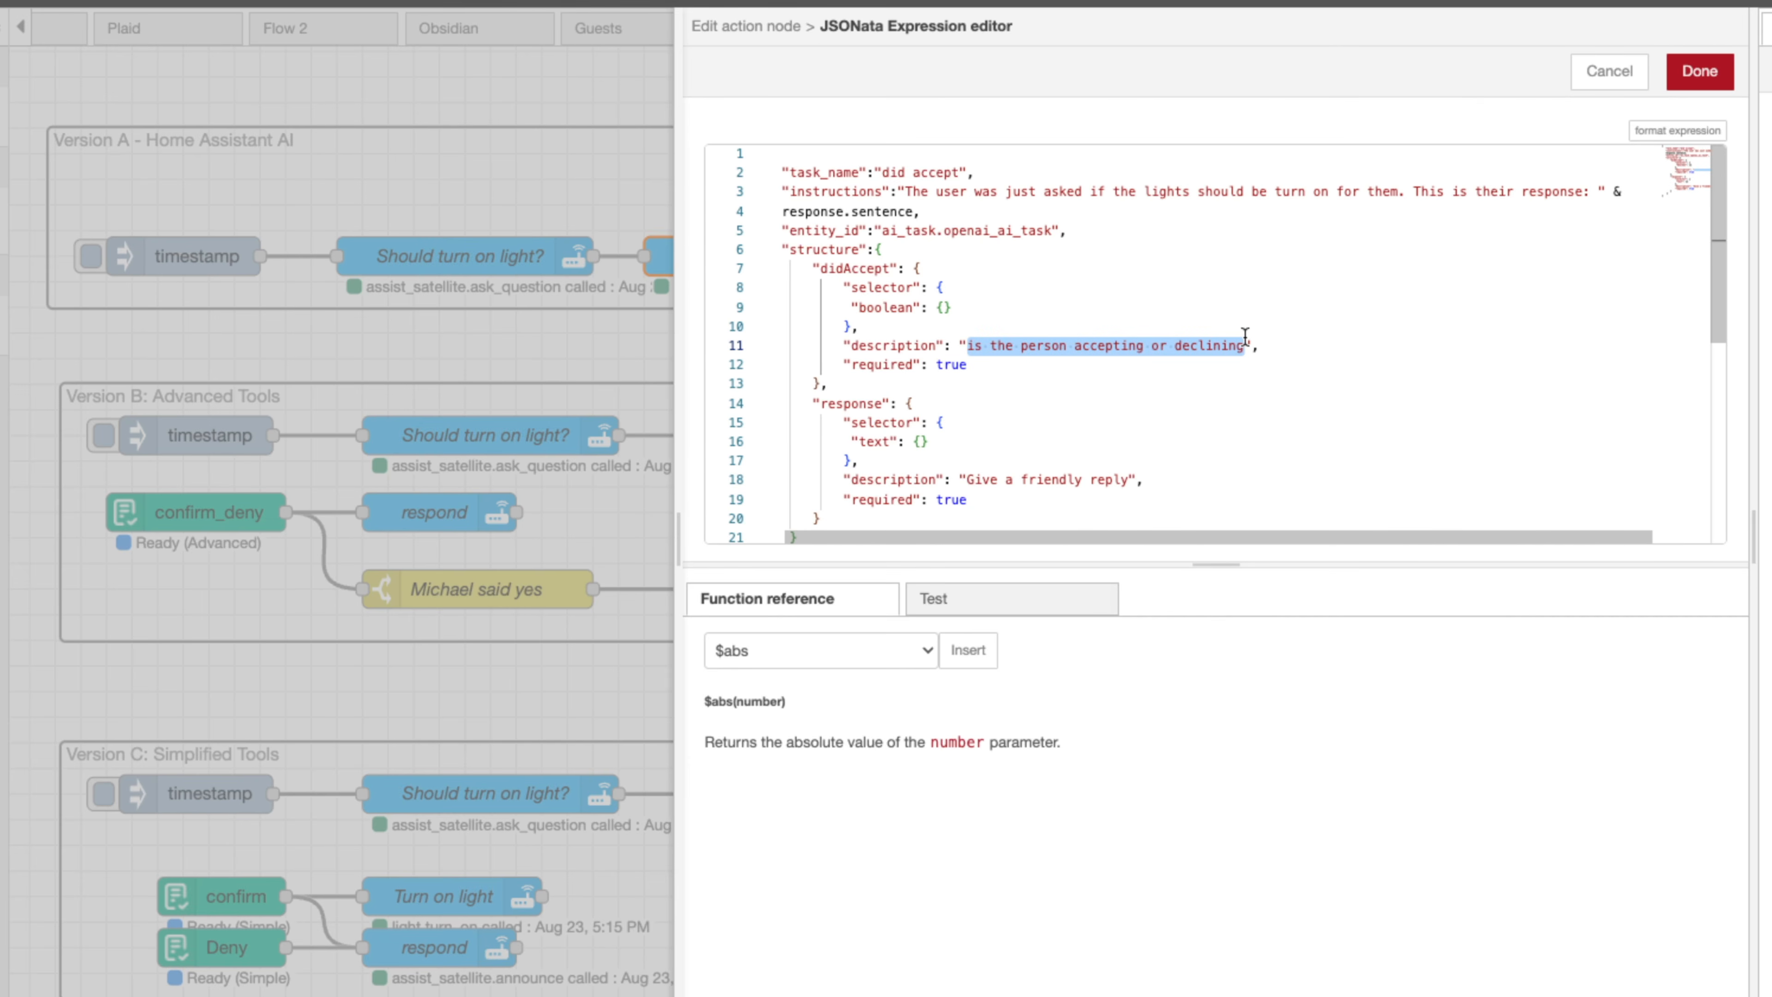
pyautogui.click(929, 363)
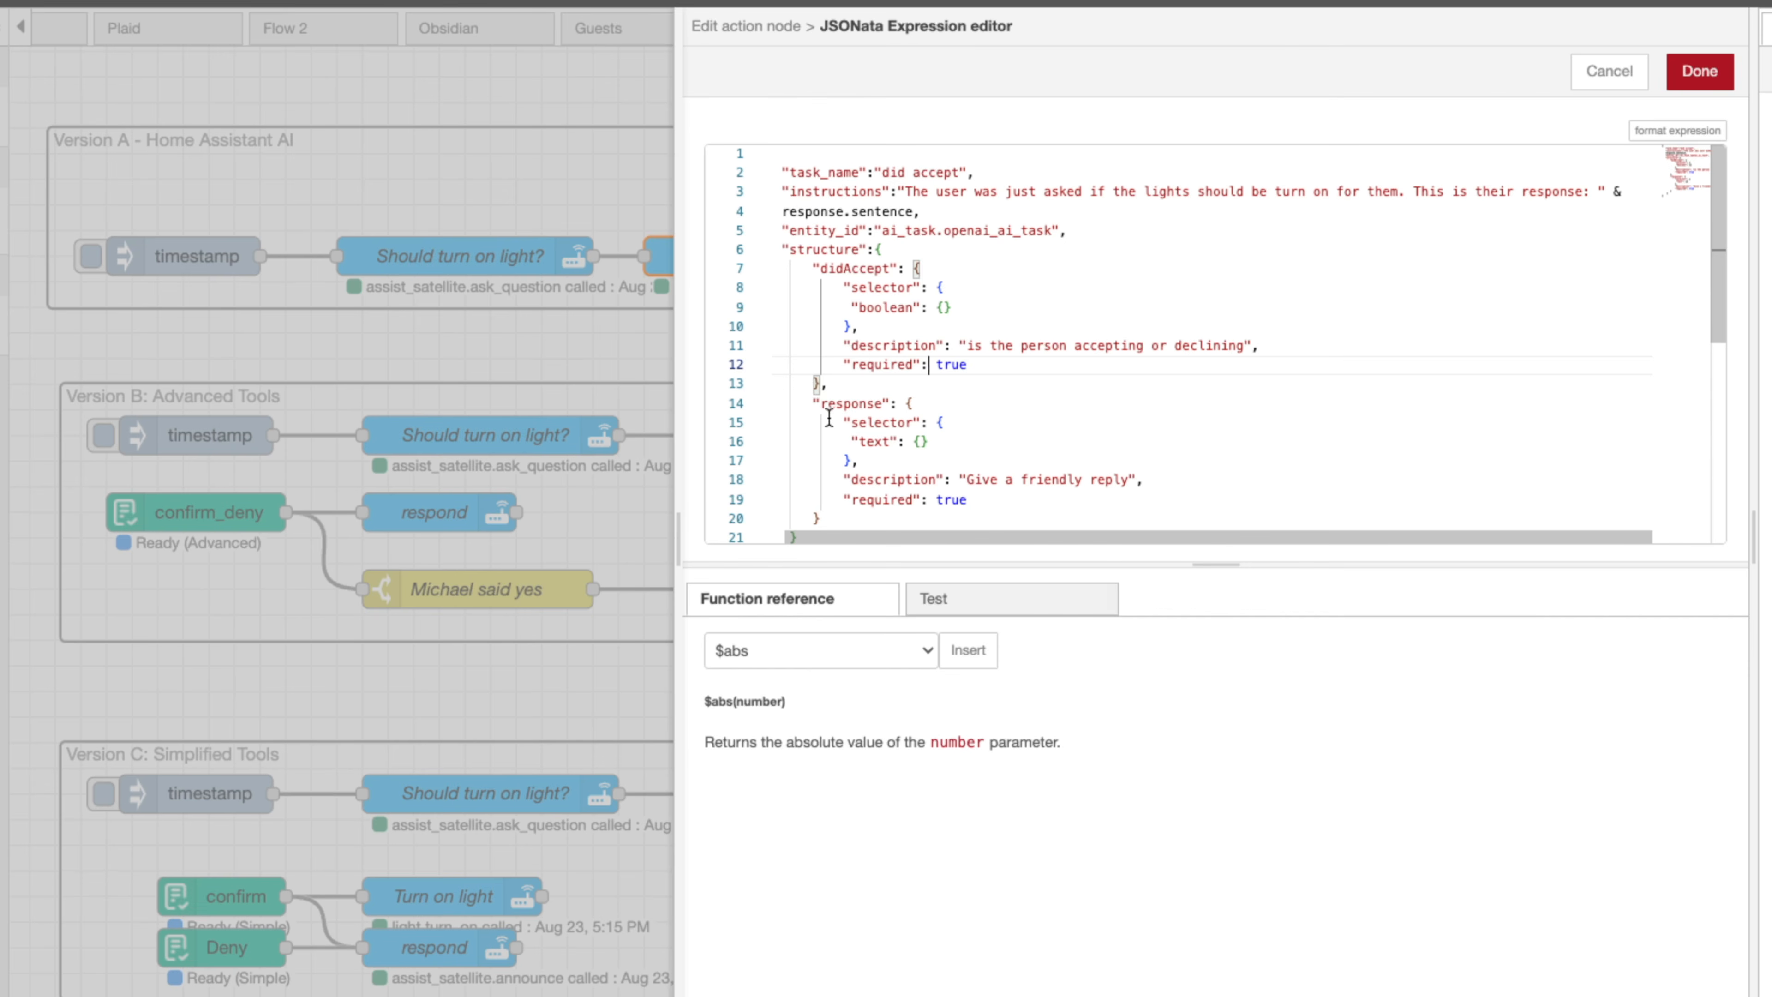
pyautogui.moveTo(966, 481); pyautogui.dragTo(1099, 480)
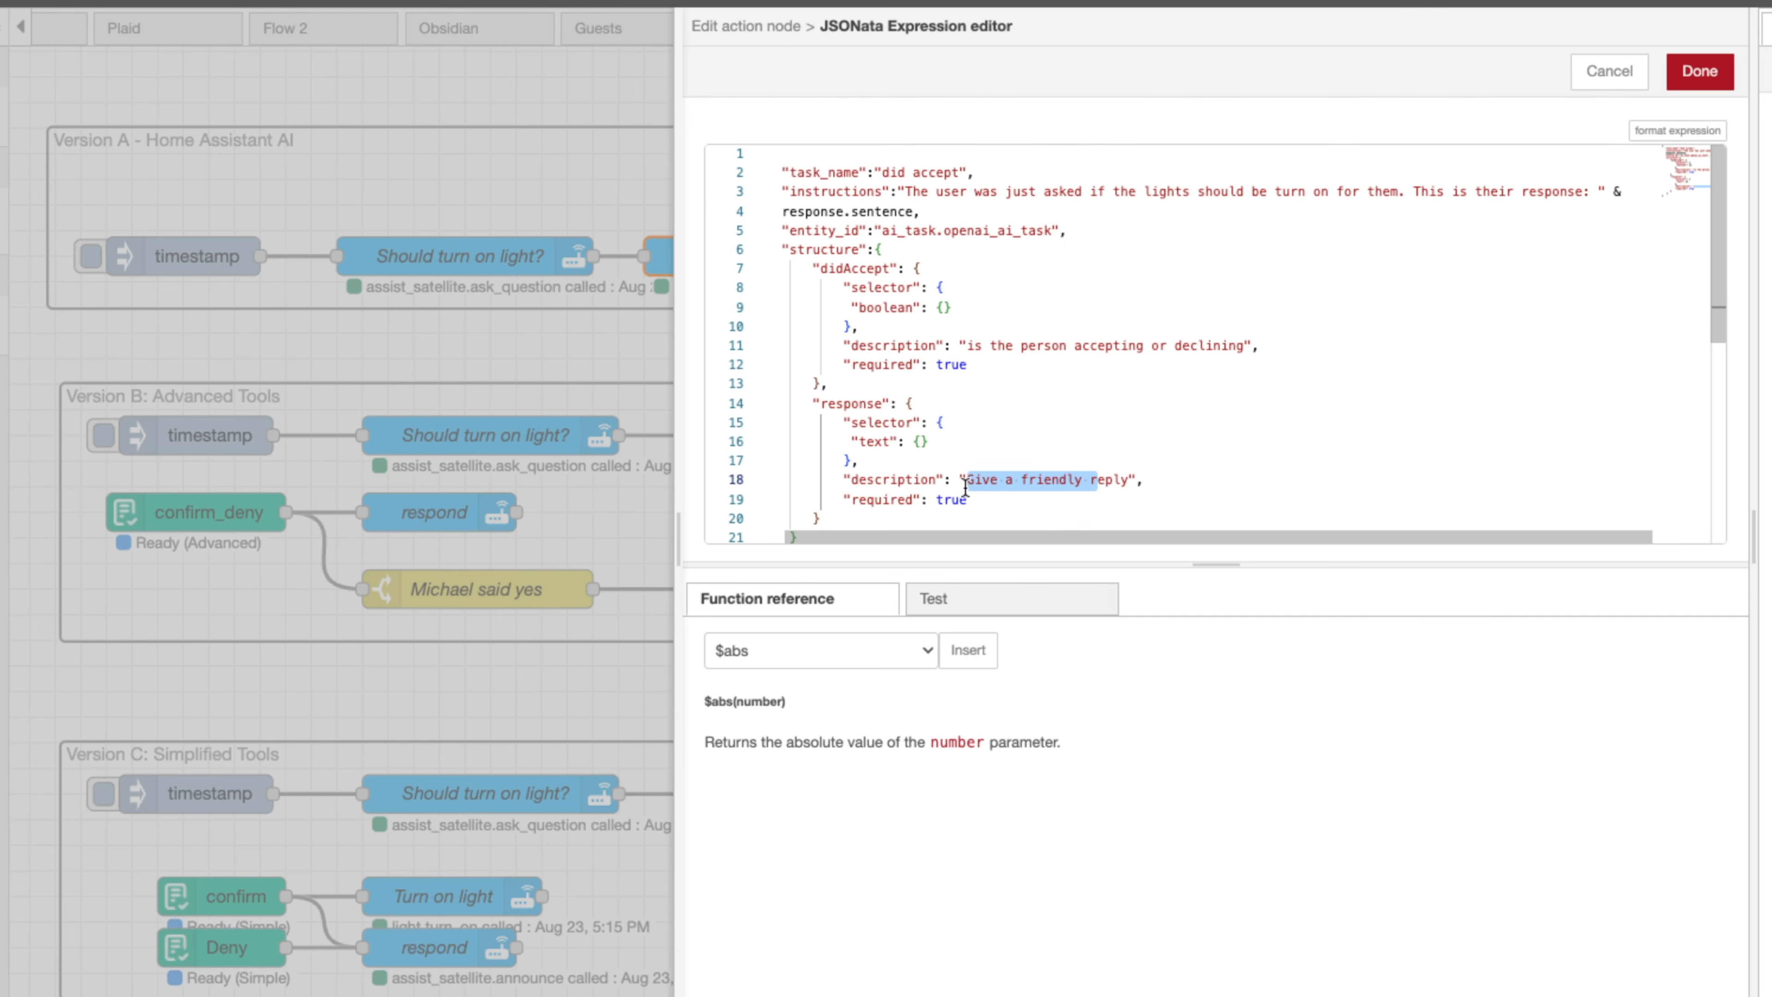
pyautogui.click(1611, 81)
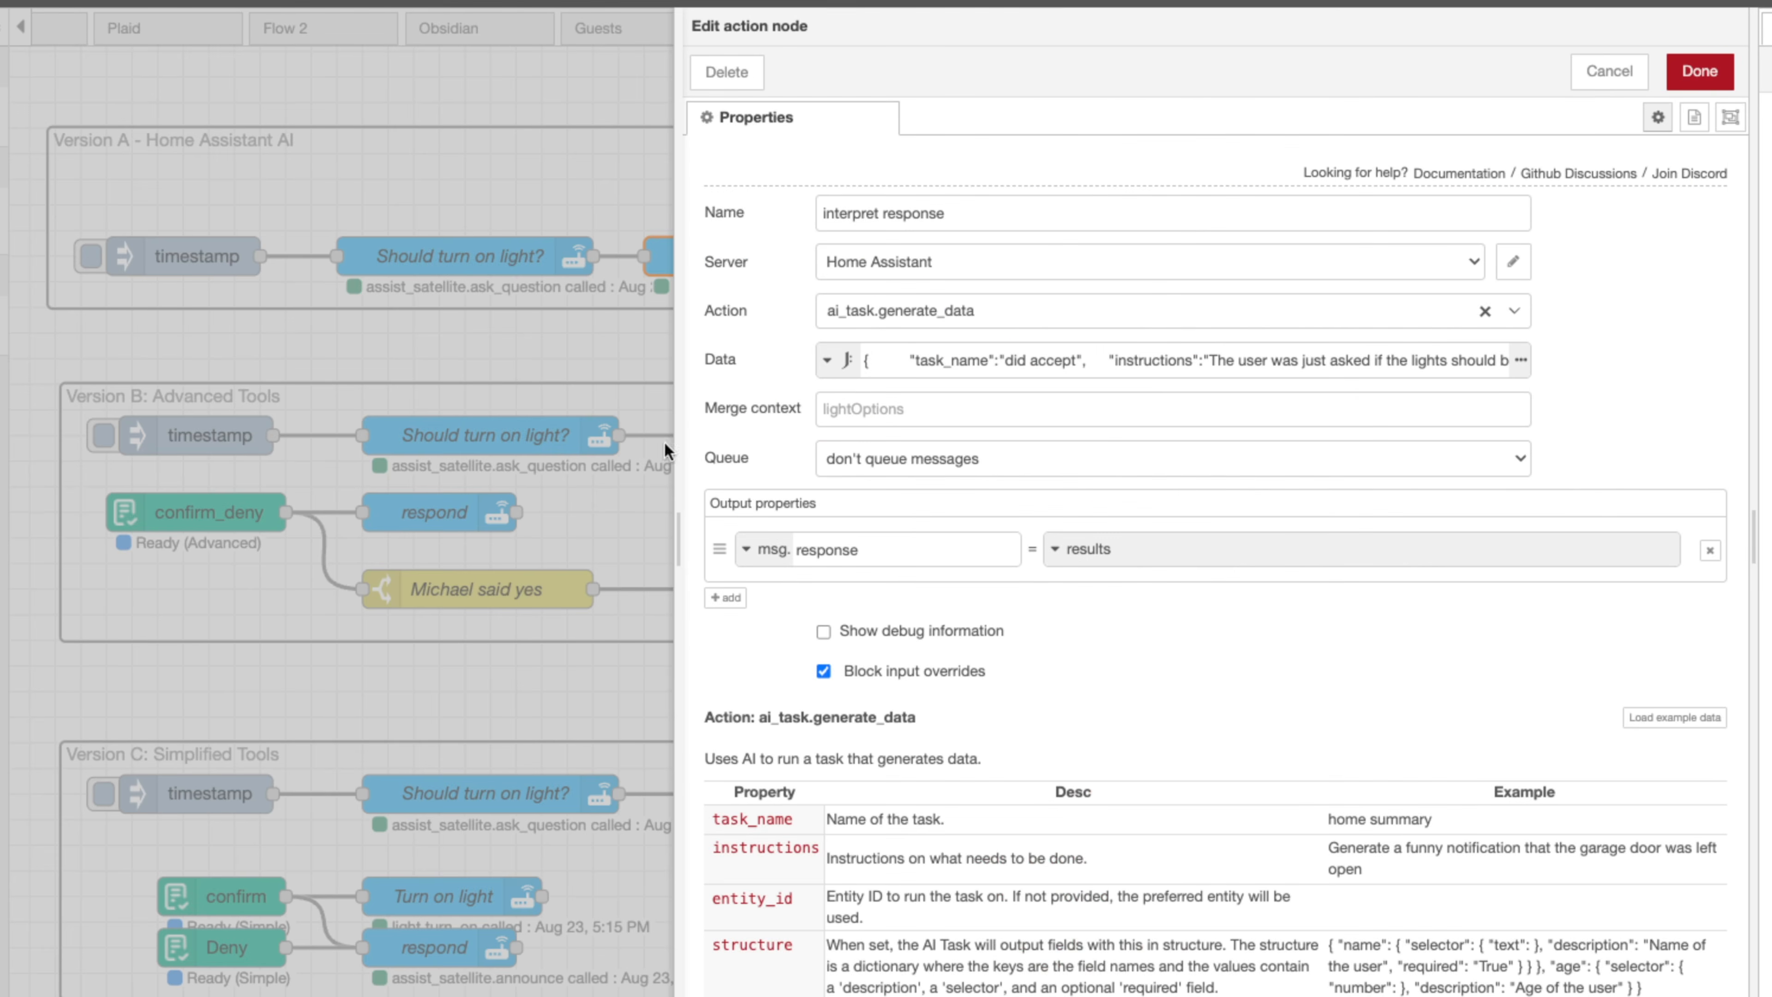
pyautogui.click(1611, 75)
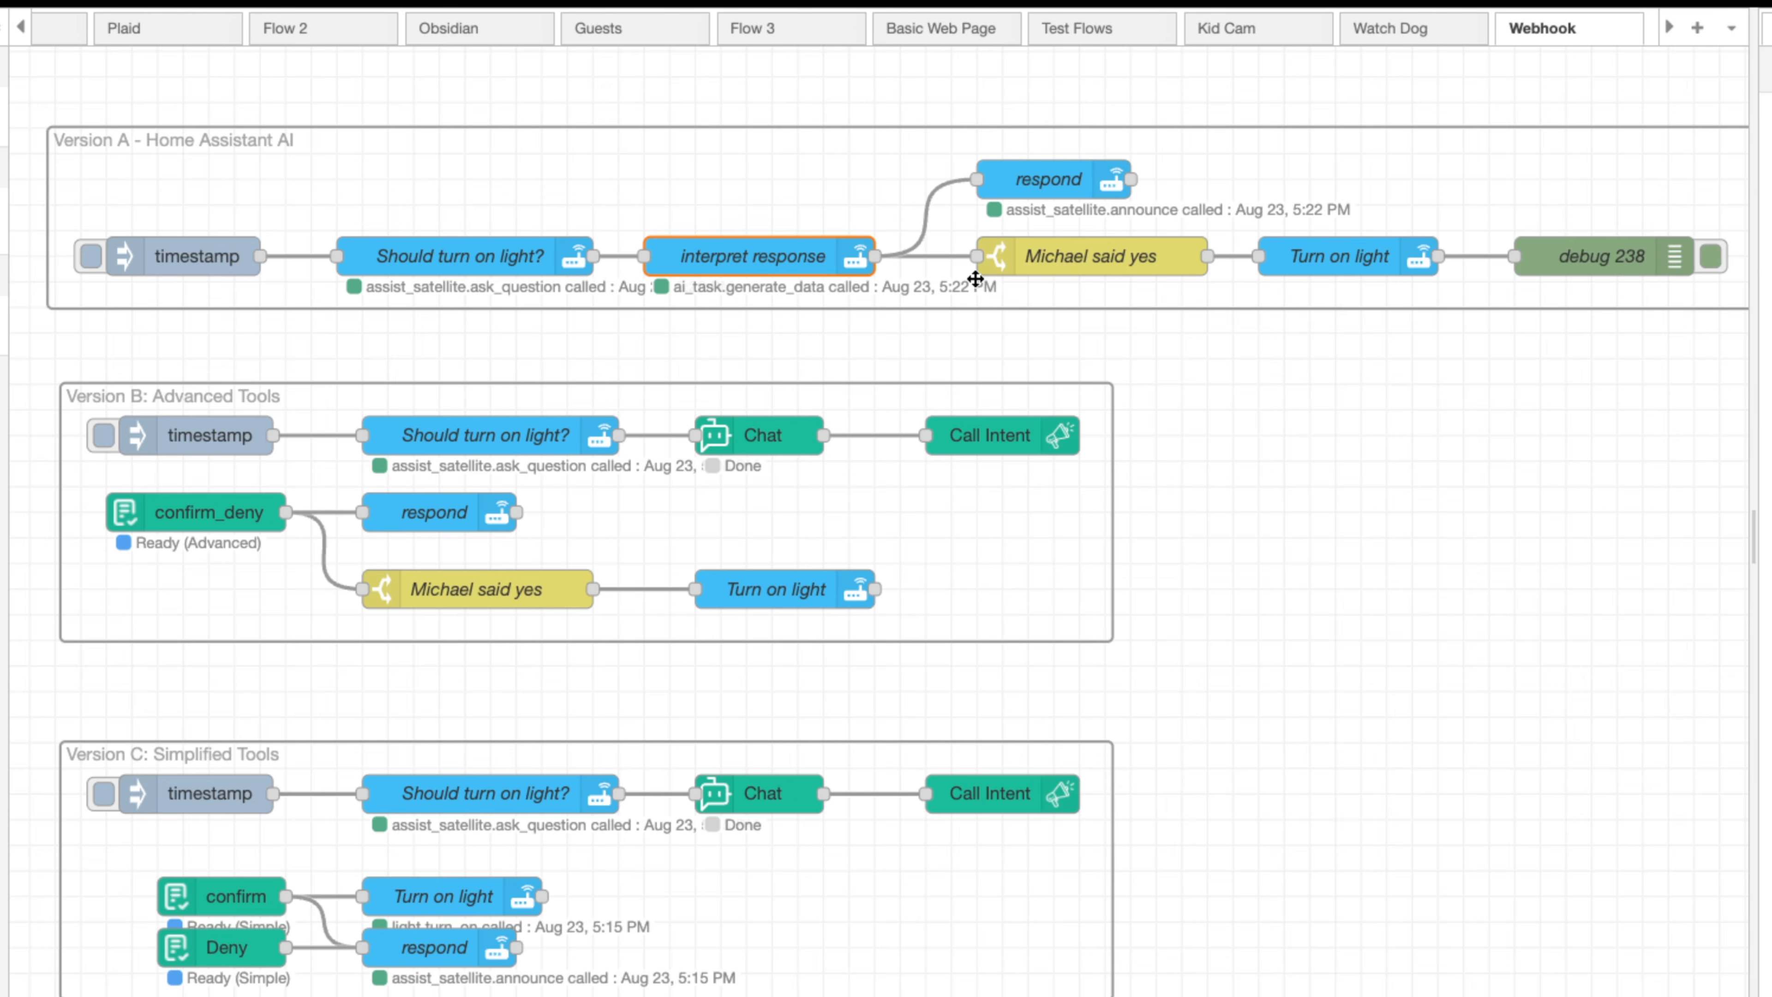
# Inspect the respond node's announce data message field and close its editor unchanged
pyautogui.doubleClick(1011, 167)
pyautogui.click(960, 508)
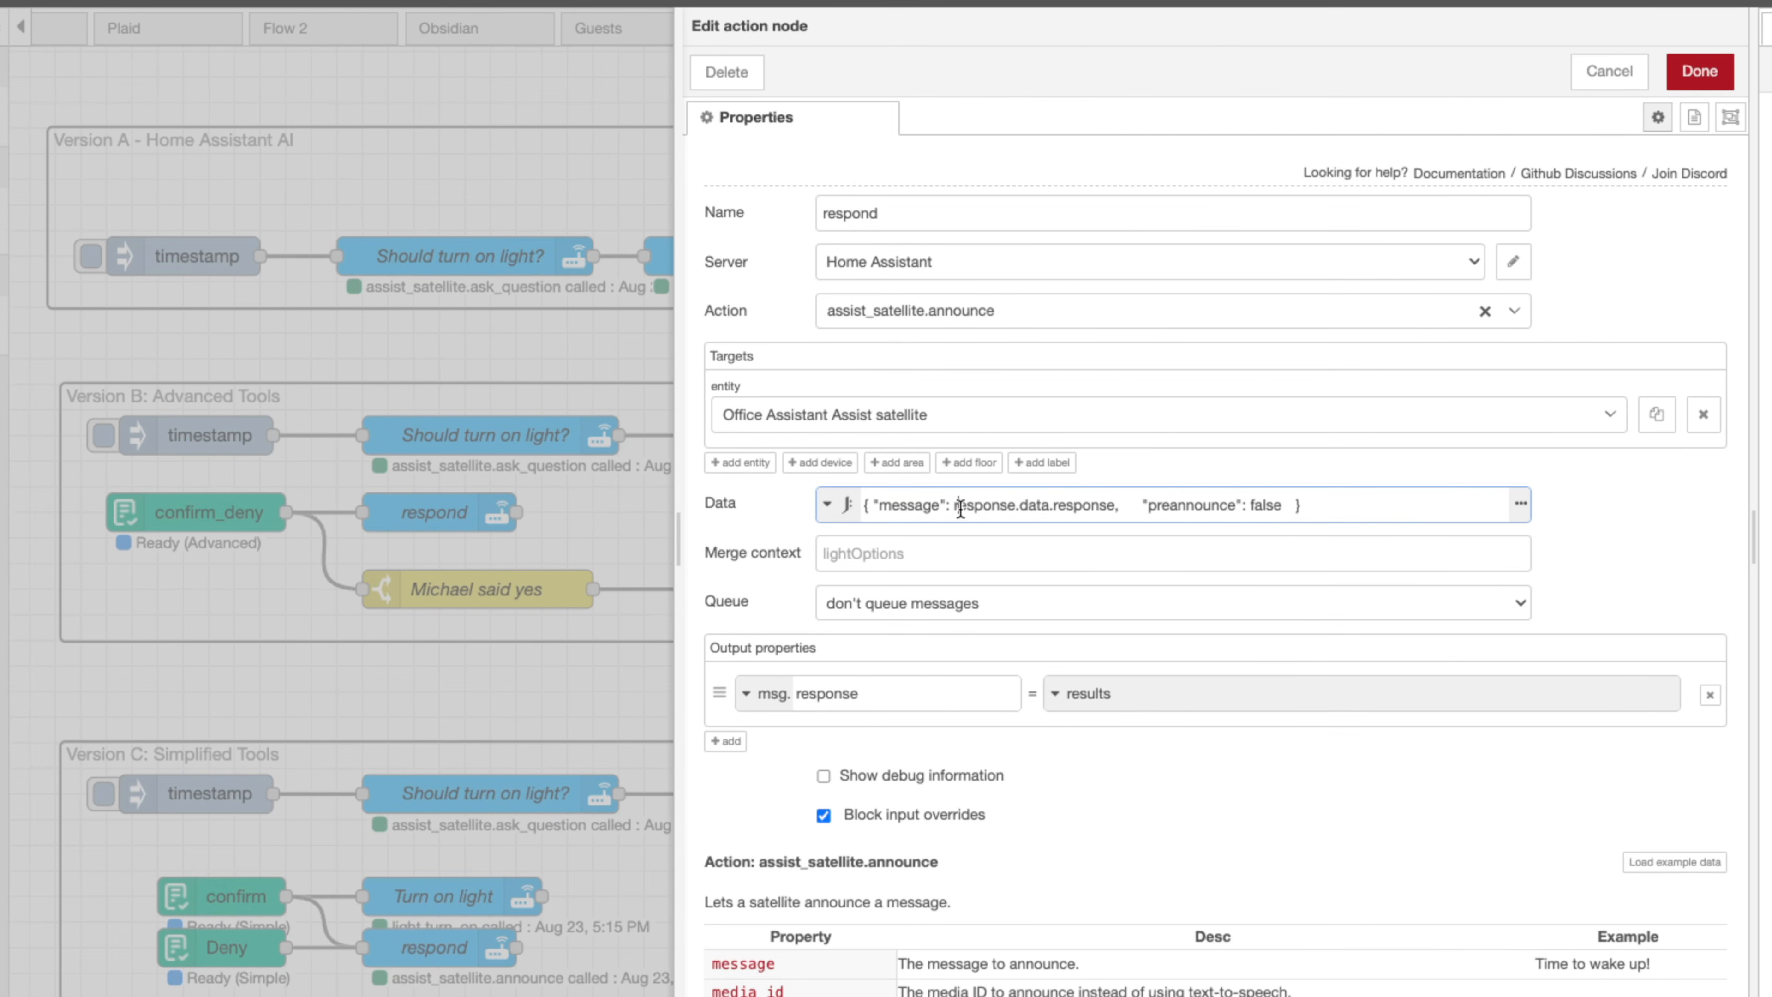
pyautogui.moveTo(959, 509); pyautogui.dragTo(1110, 508)
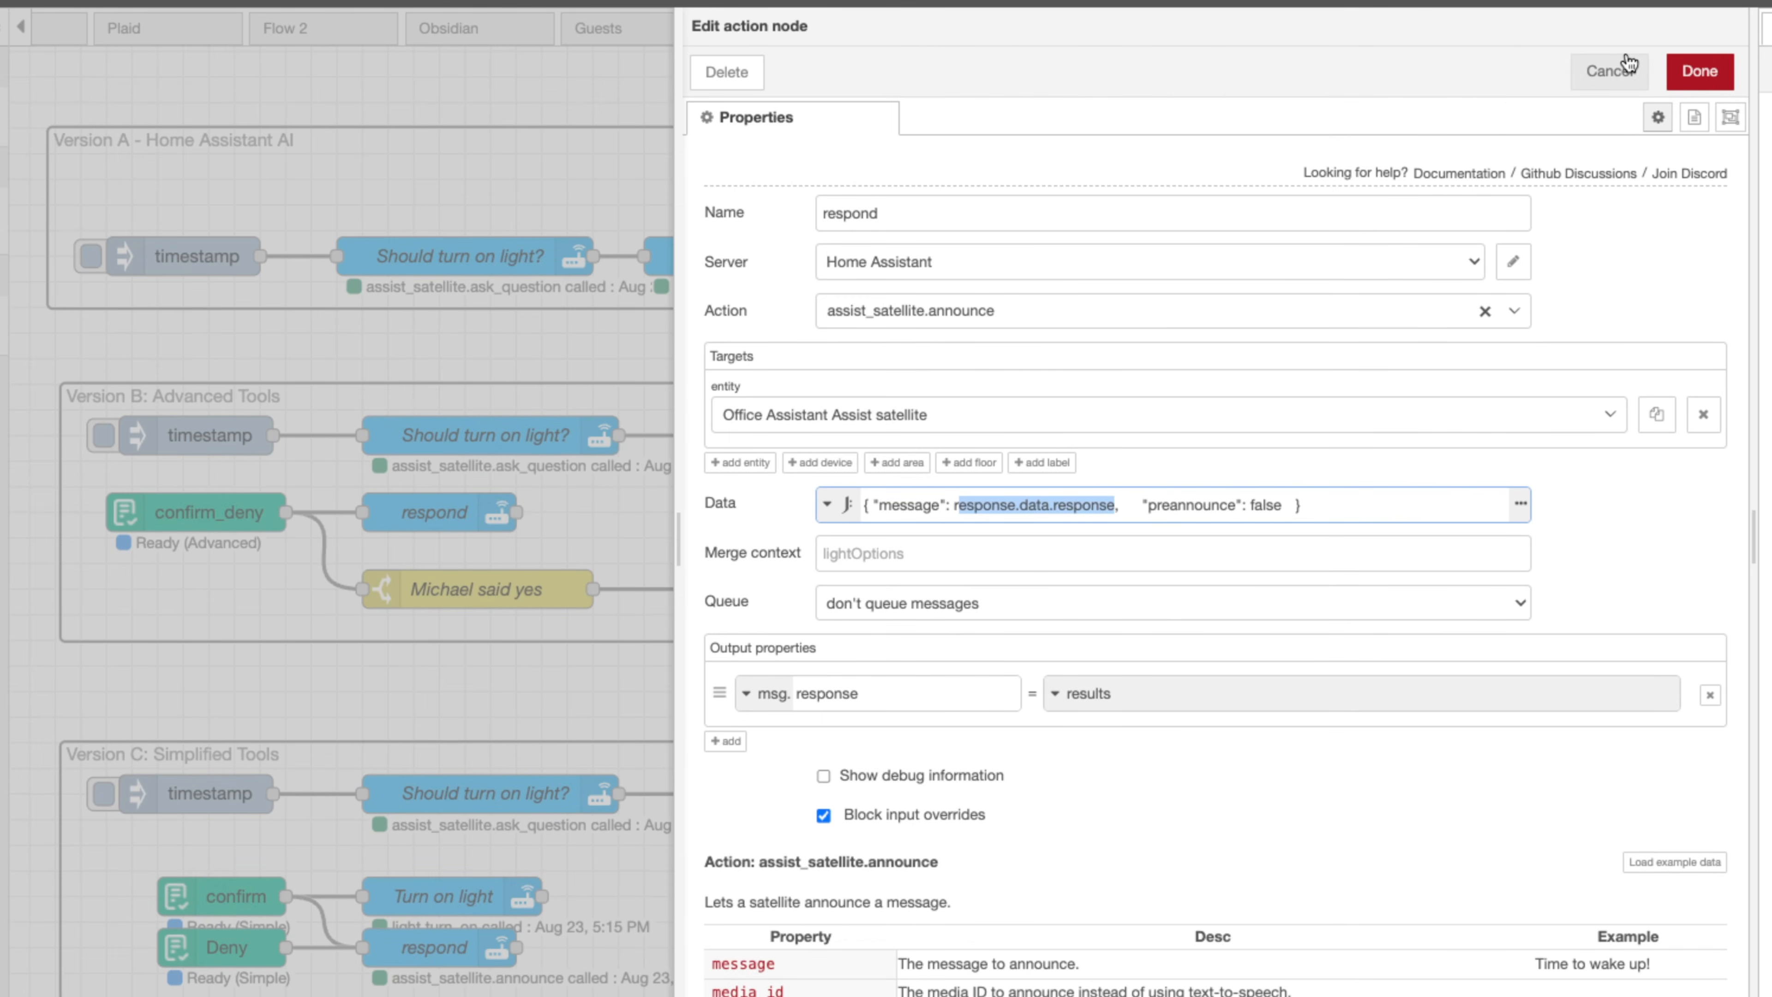
pyautogui.click(1618, 69)
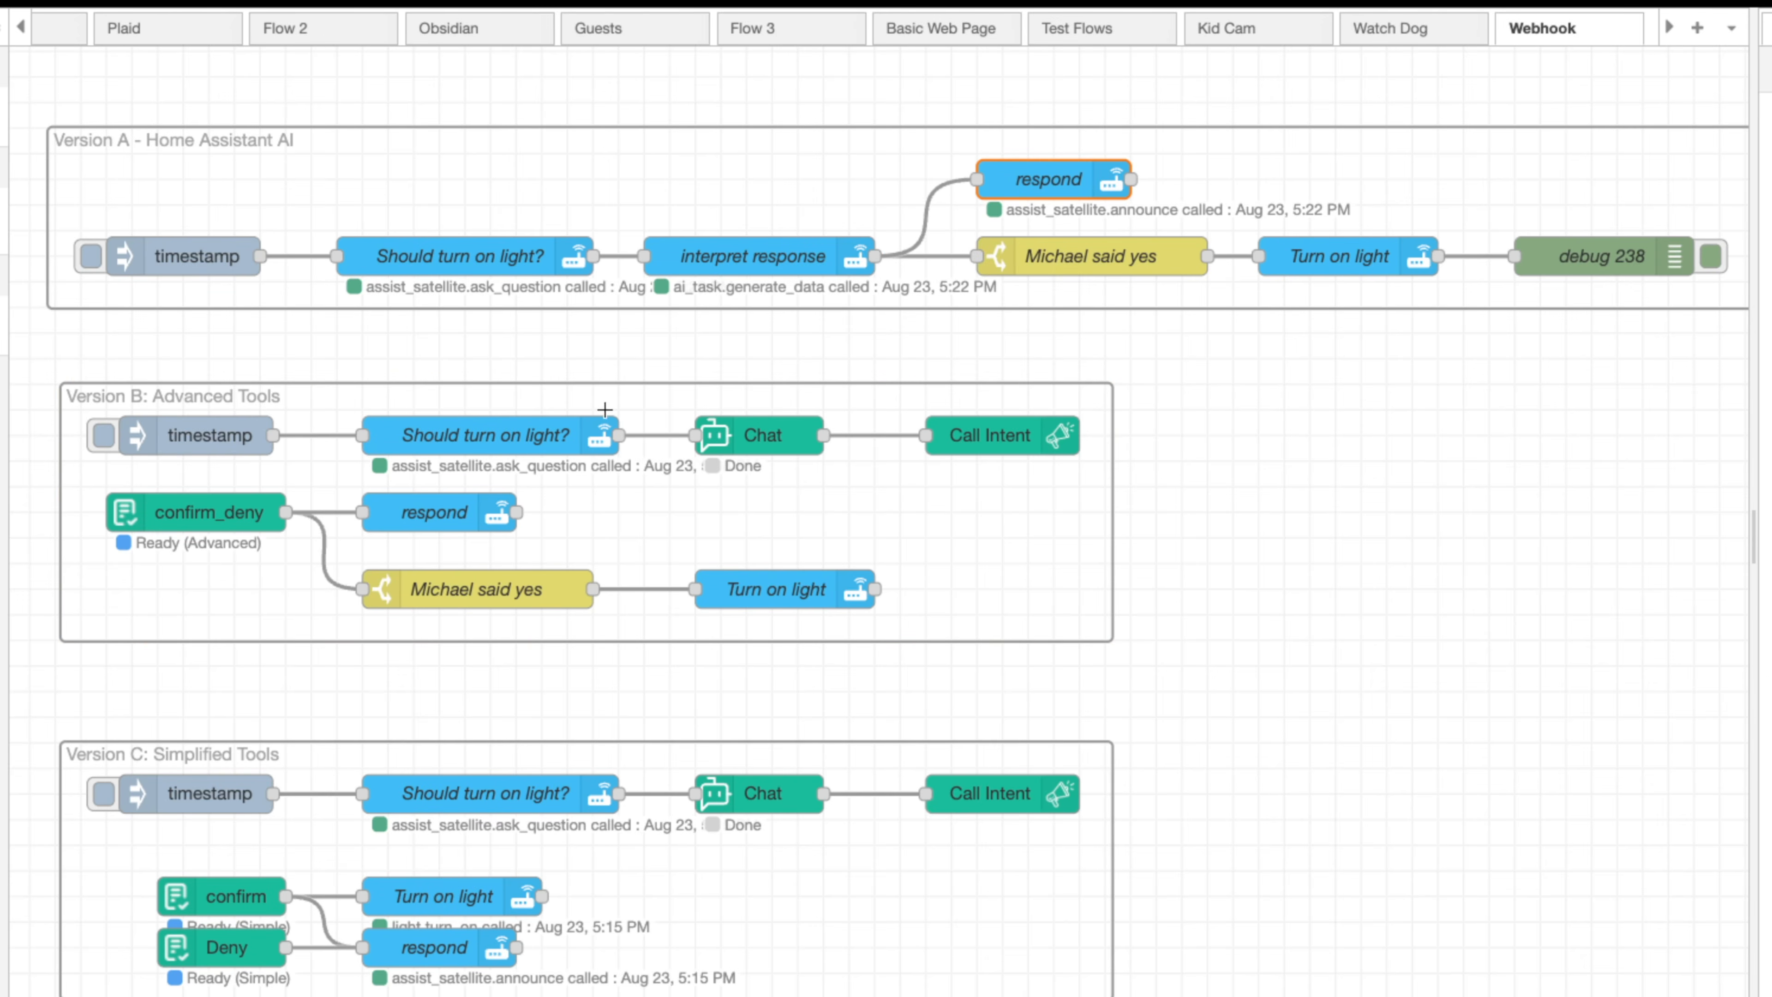
# Add a debug node wired to the interpret response node's output and open its properties
pyautogui.moveTo(873, 250); pyautogui.dragTo(865, 157)
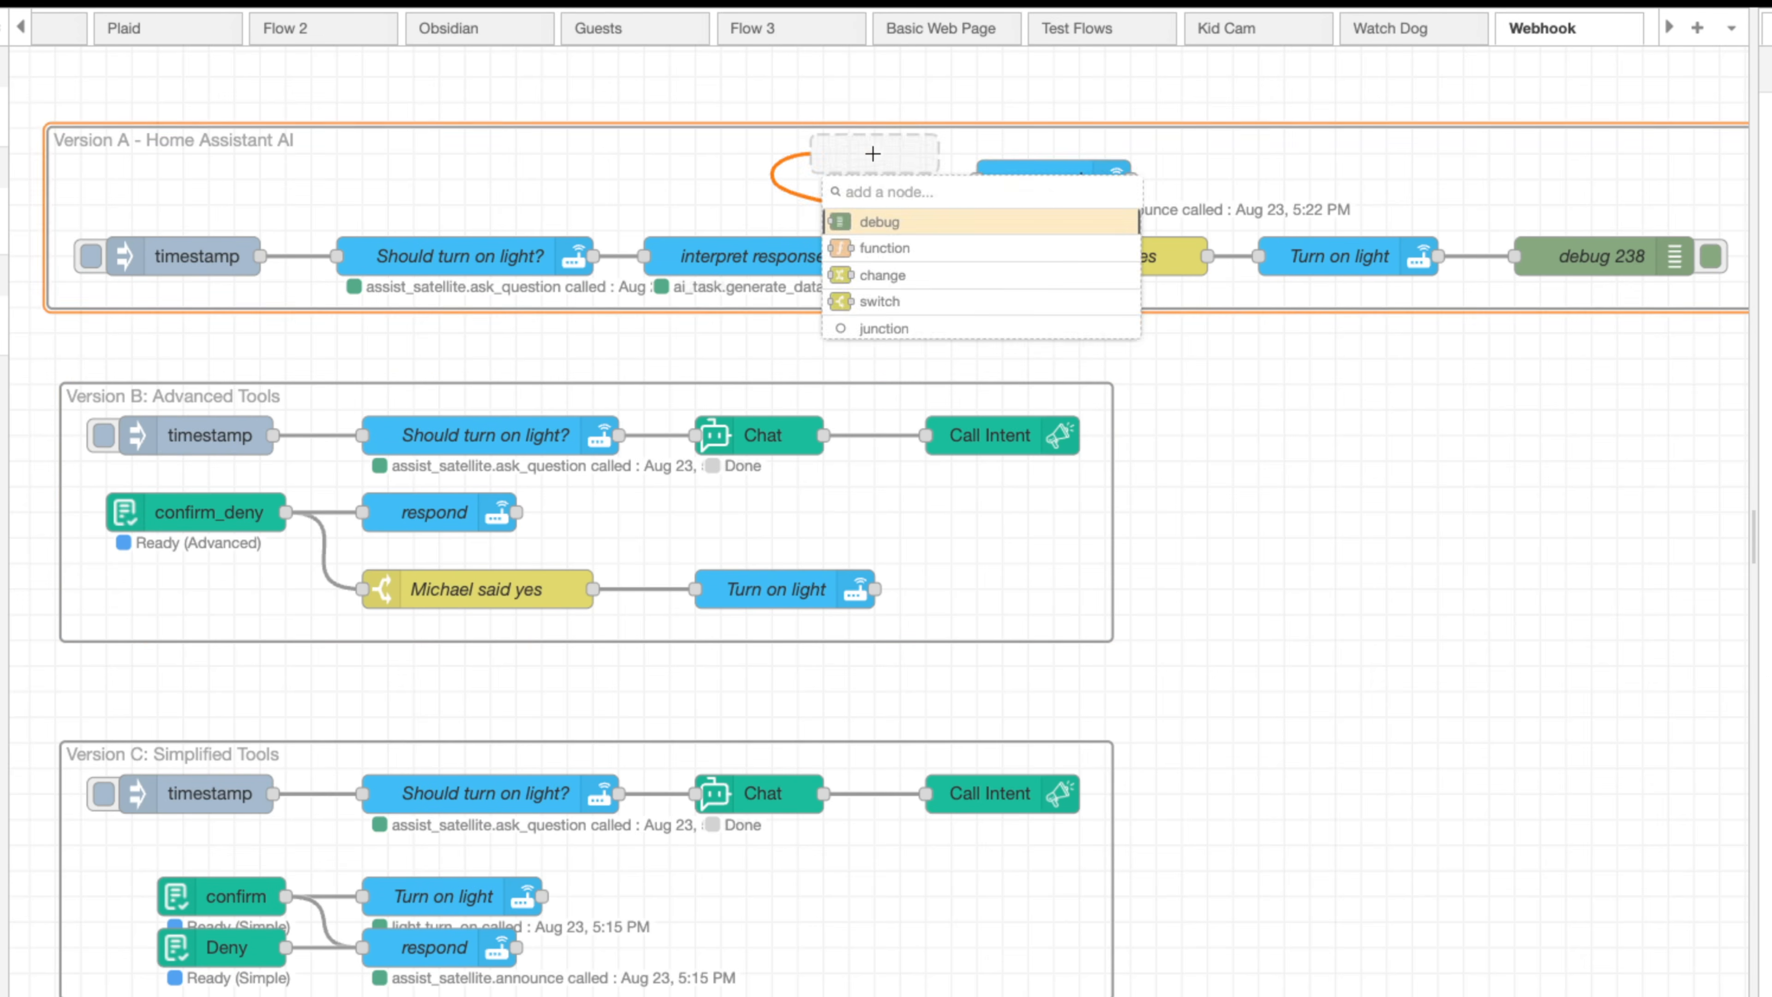
pyautogui.click(879, 222)
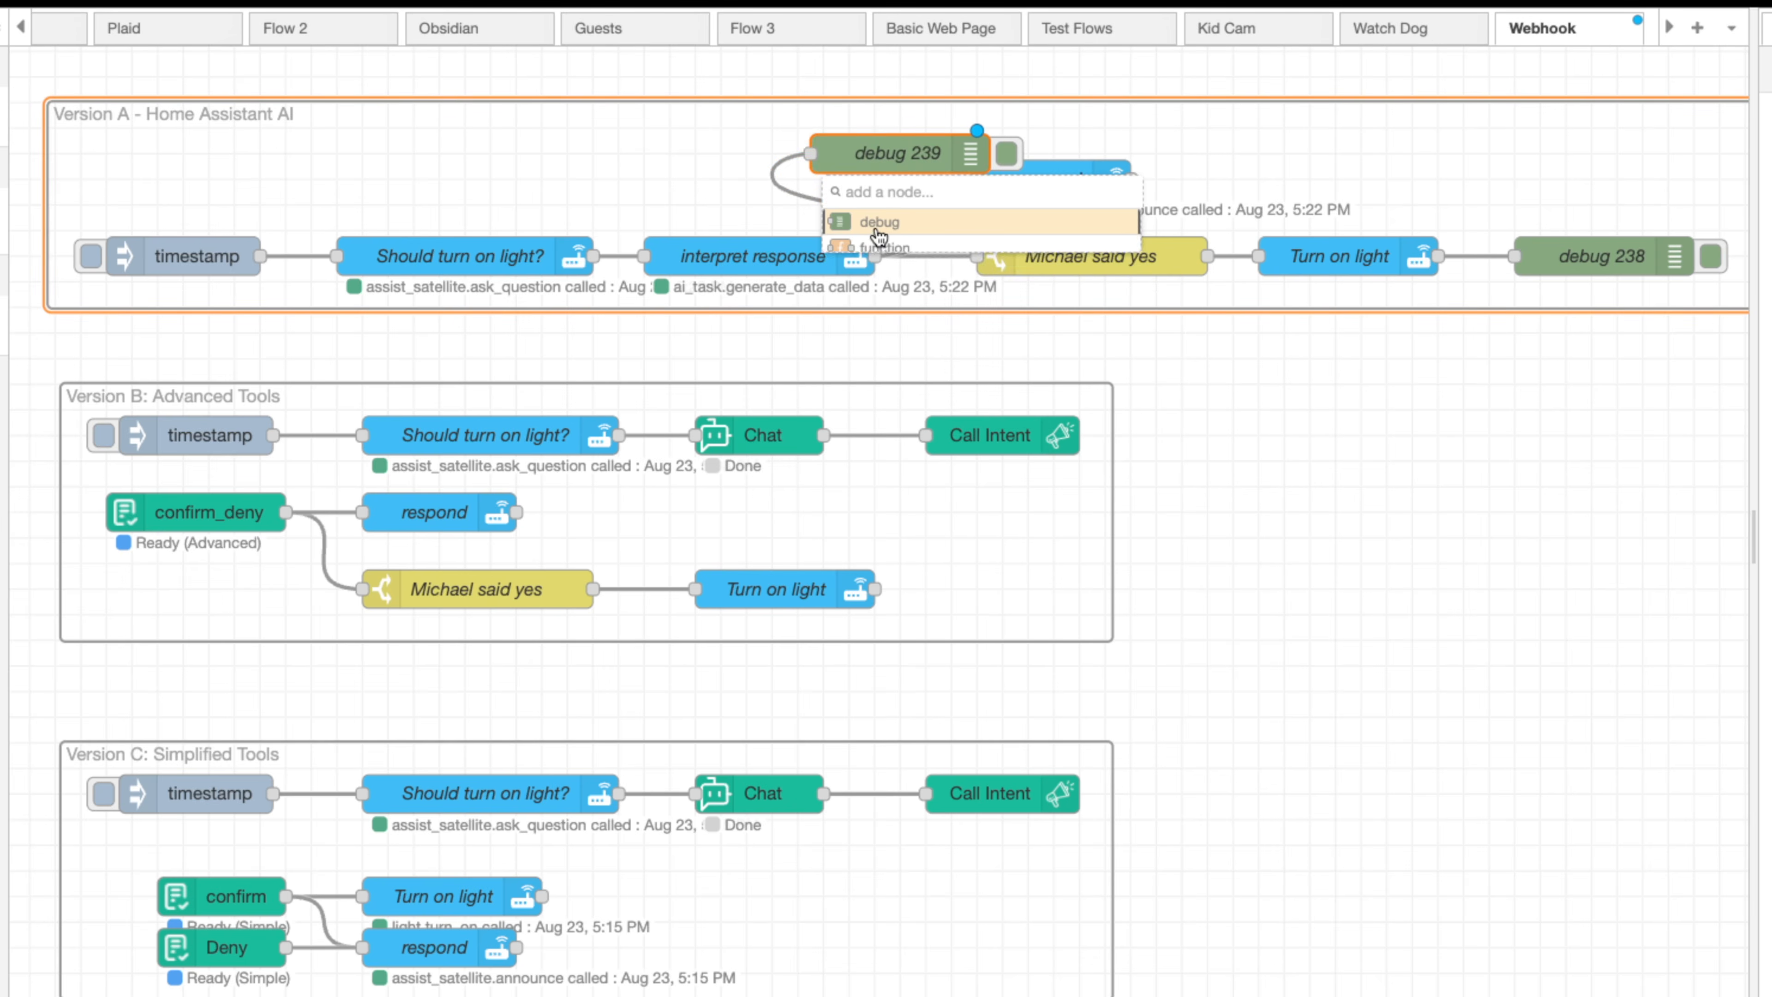
pyautogui.doubleClick(883, 138)
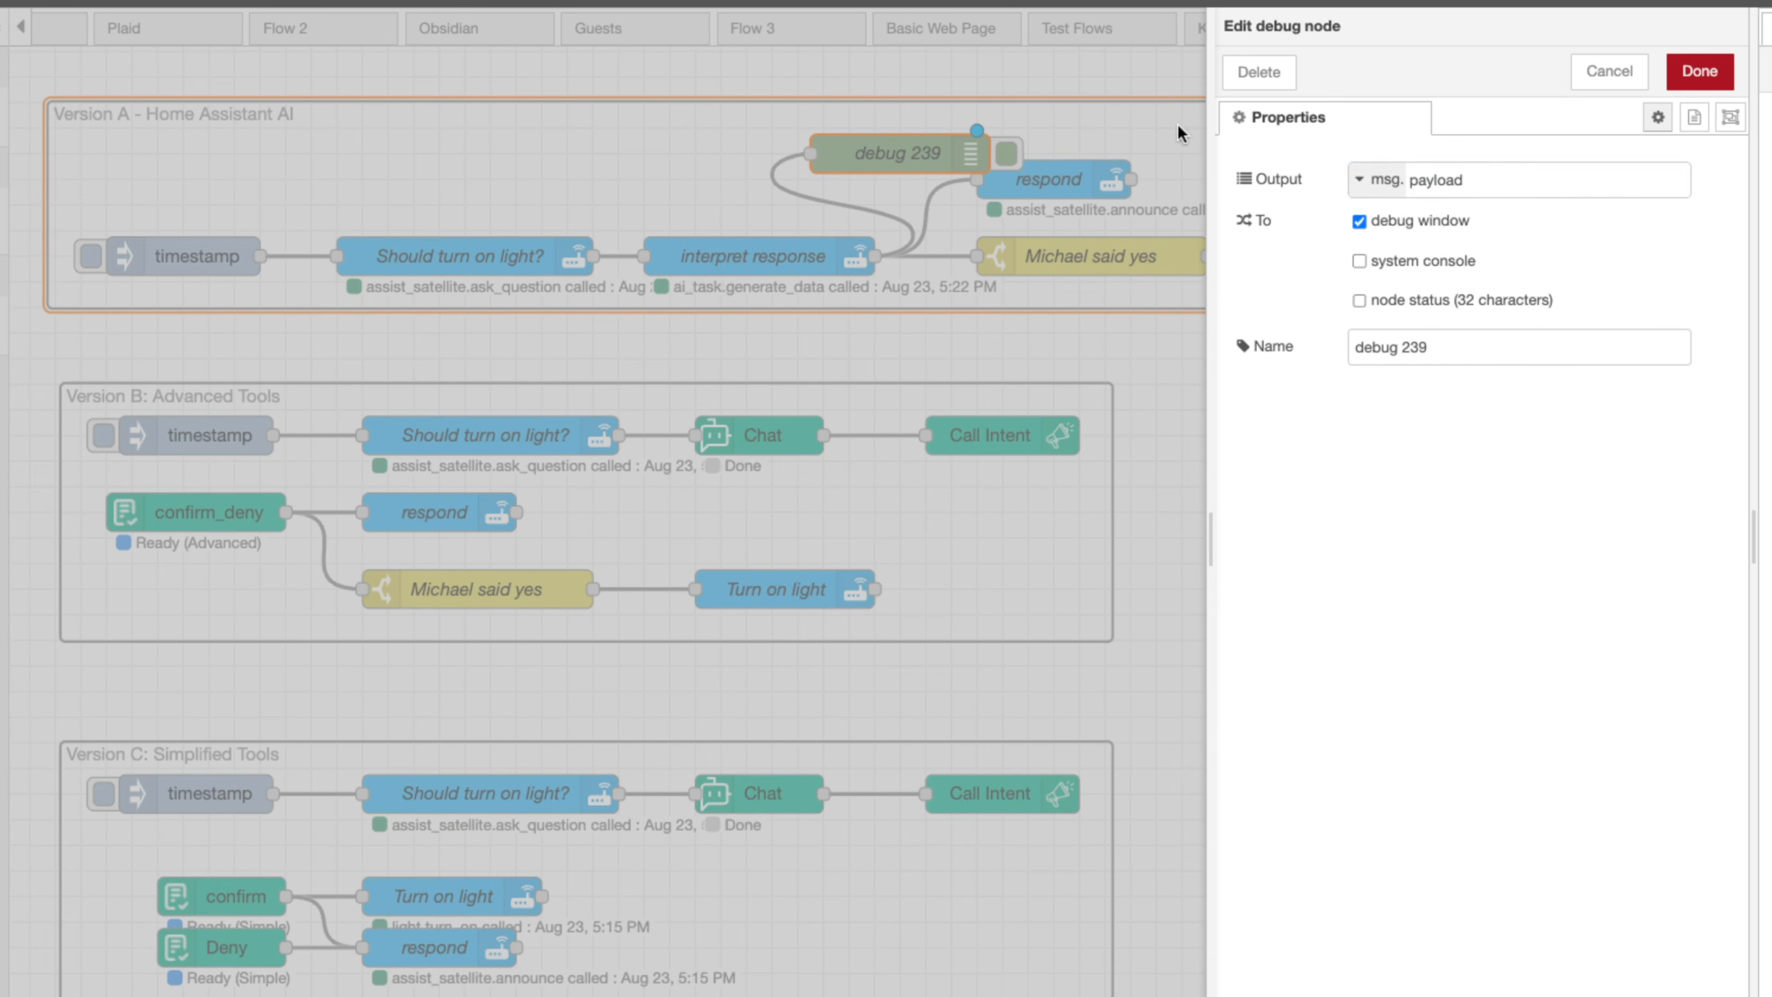
# Set the new debug node's output to the complete msg object, save it, and move it above the respond node
pyautogui.click(1388, 179)
pyautogui.click(1447, 245)
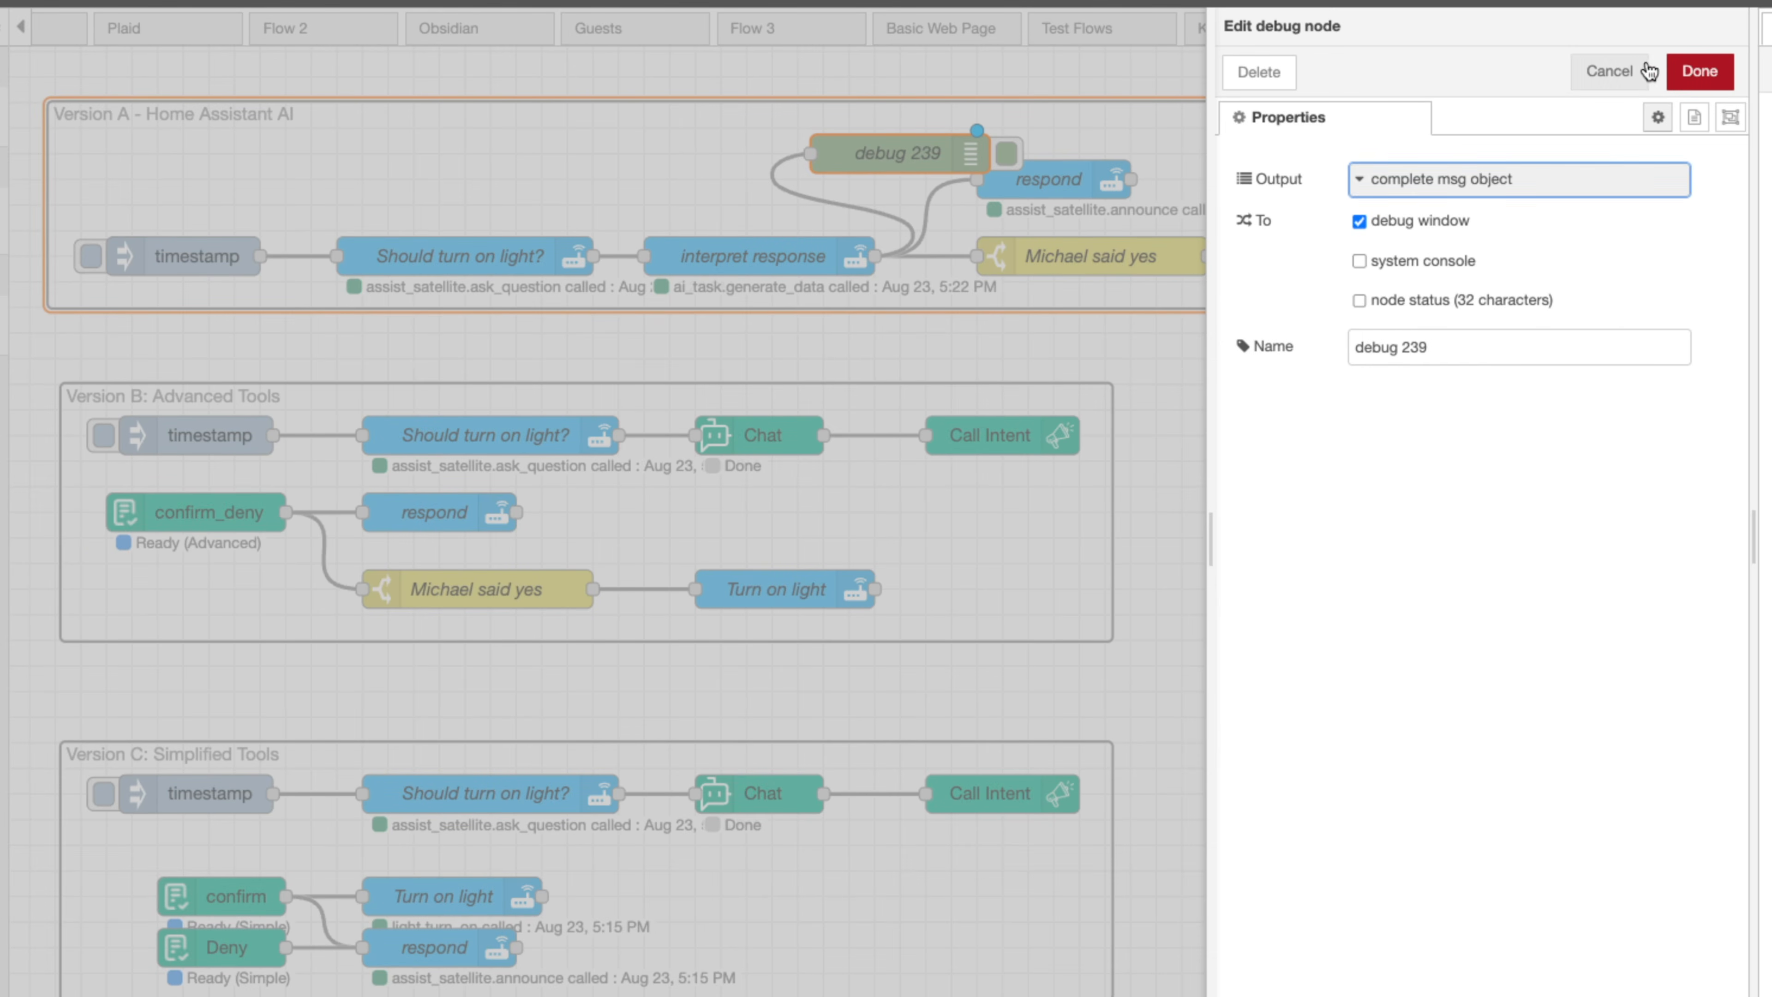
pyautogui.click(1699, 71)
pyautogui.moveTo(912, 149); pyautogui.dragTo(977, 124)
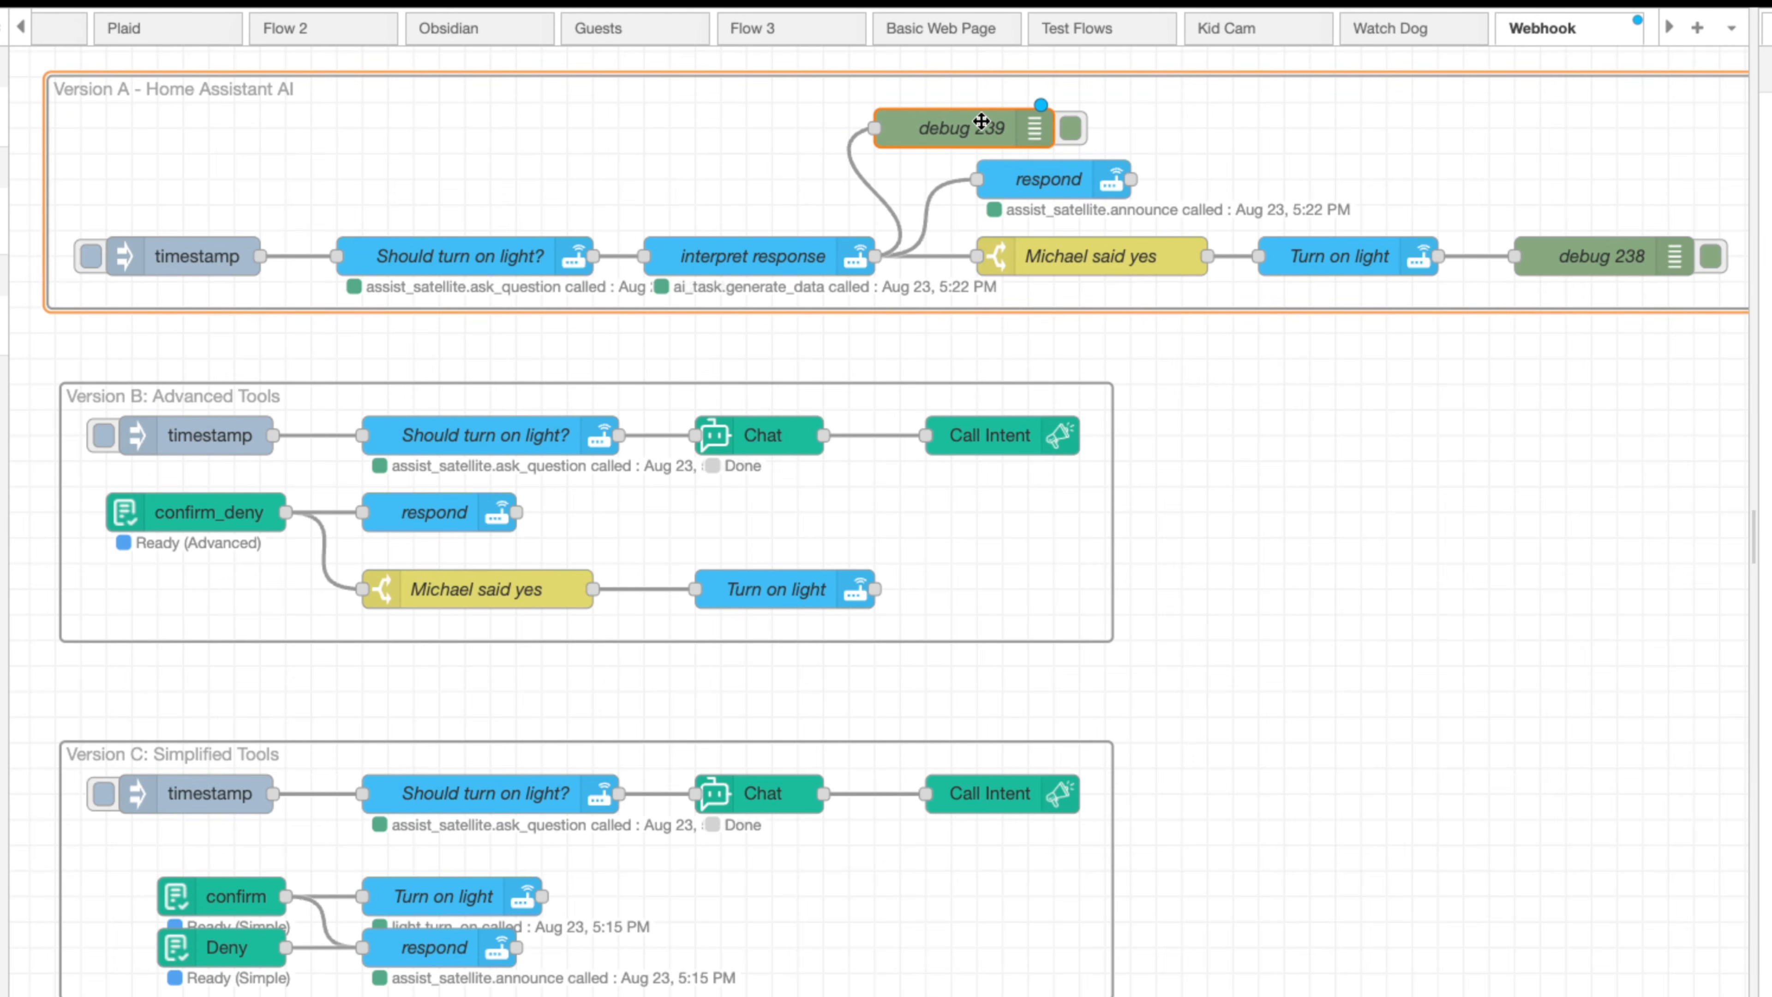
pyautogui.hotkey('ctrl', 'c')
pyautogui.hotkey('ctrl', 'v')
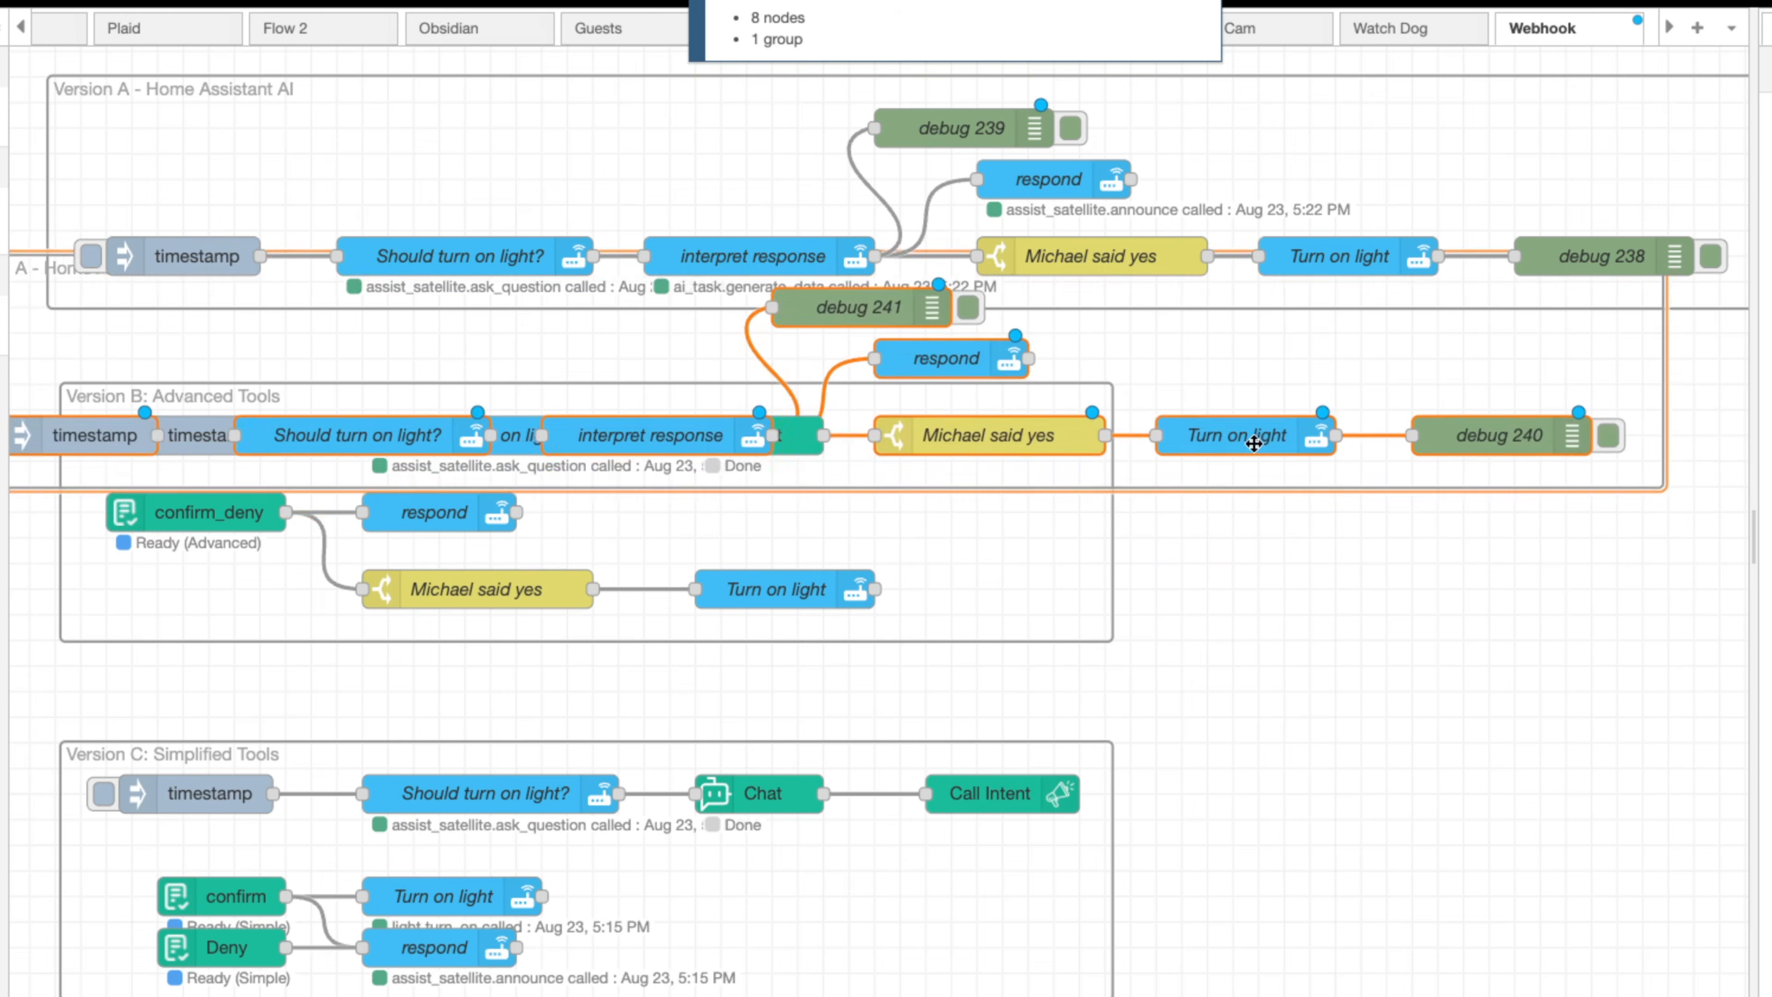
pyautogui.press('Escape')
# Duplicate the debug 239 node beside the Version B group and wire both Chat nodes' outputs into the copy
pyautogui.click(901, 117)
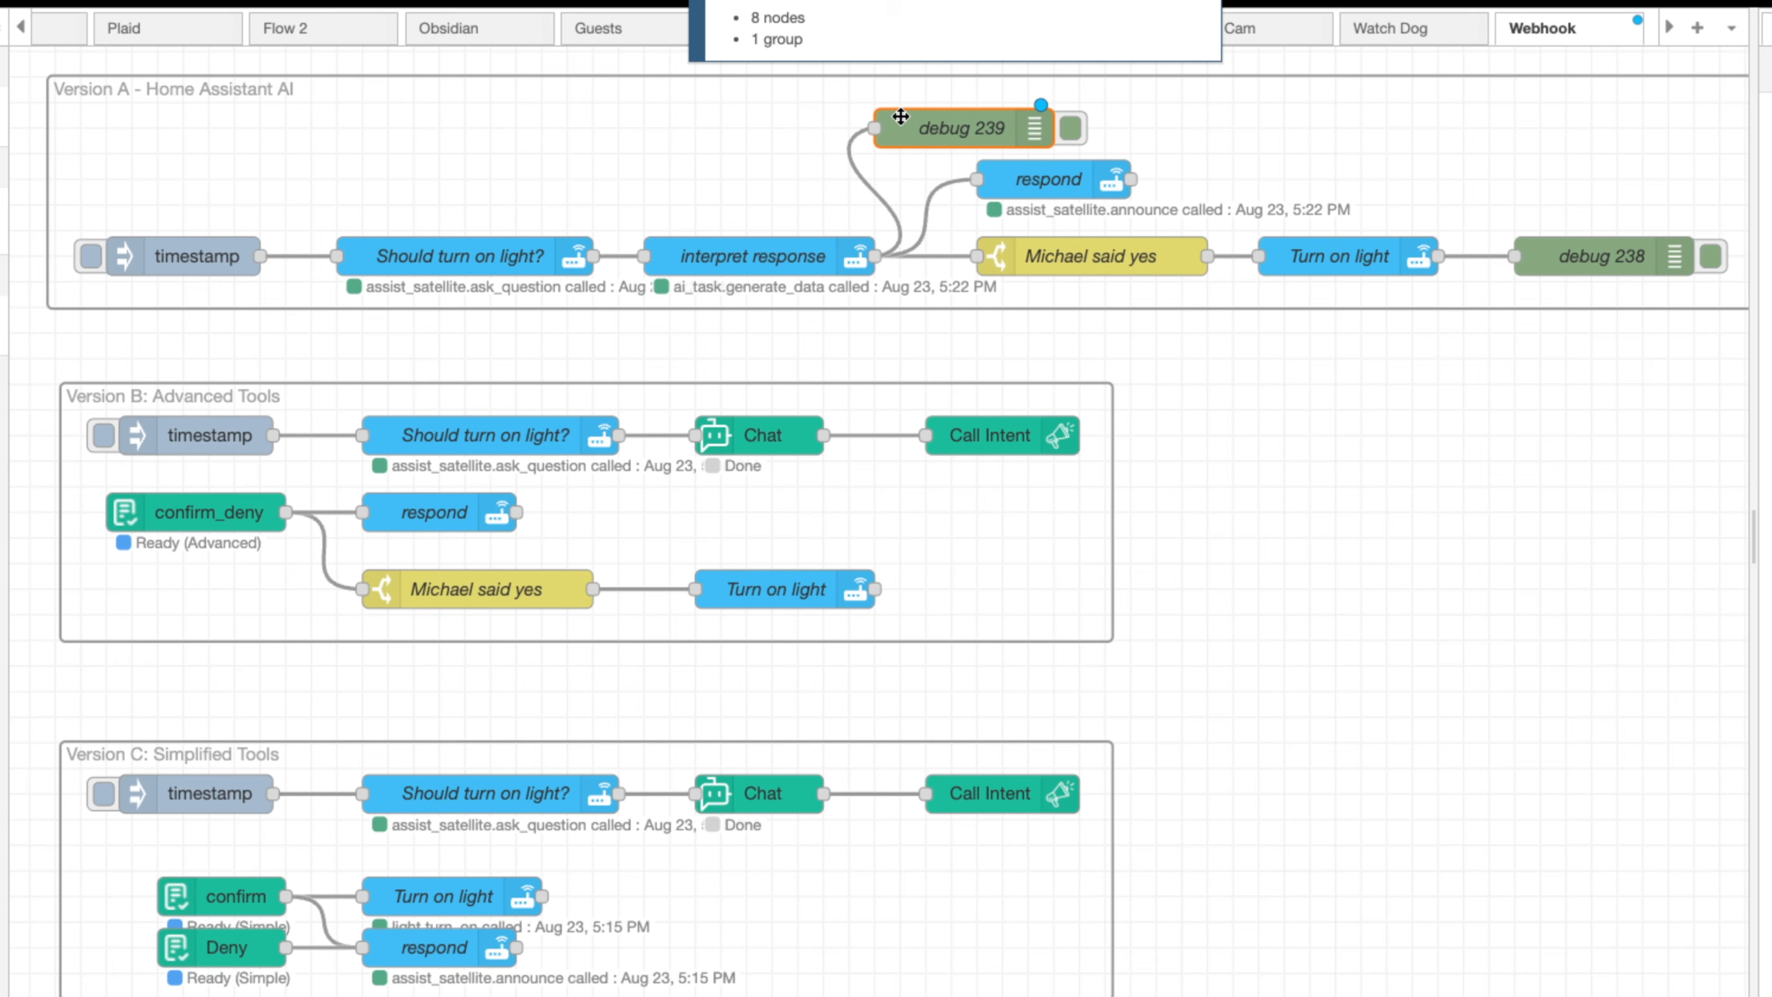
pyautogui.hotkey('ctrl', 'c')
pyautogui.hotkey('ctrl', 'v')
pyautogui.click(1248, 512)
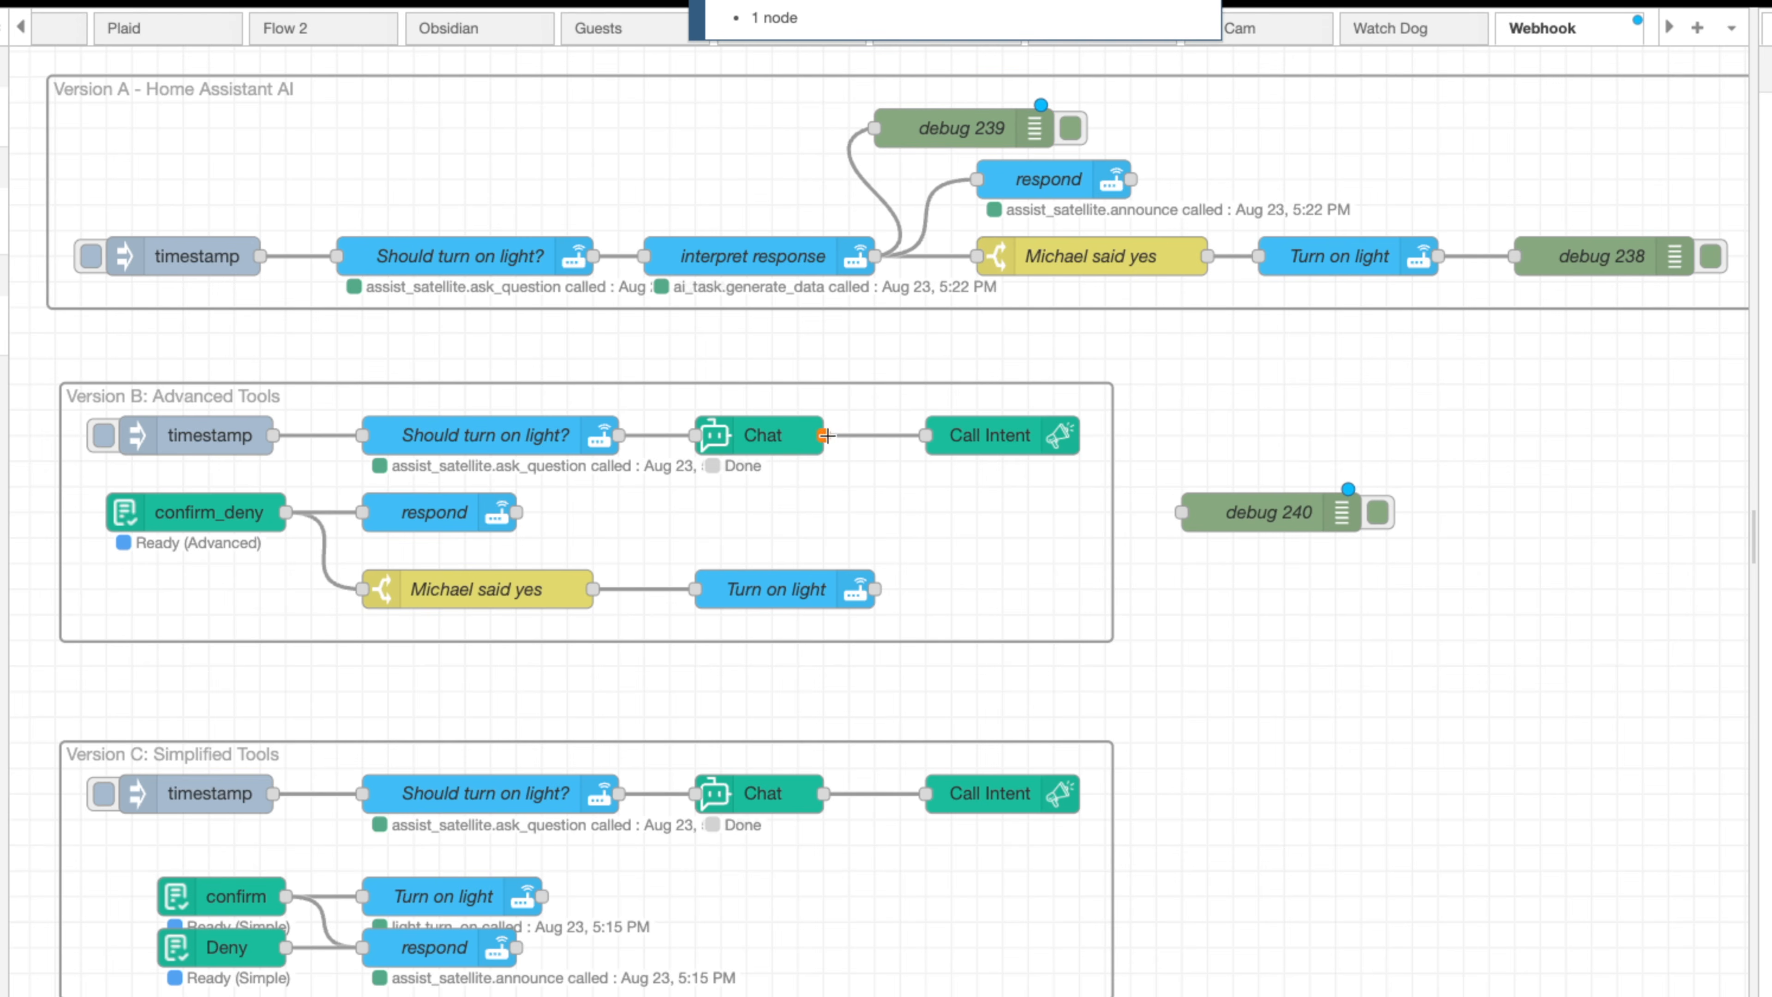
pyautogui.moveTo(825, 435); pyautogui.dragTo(1227, 515)
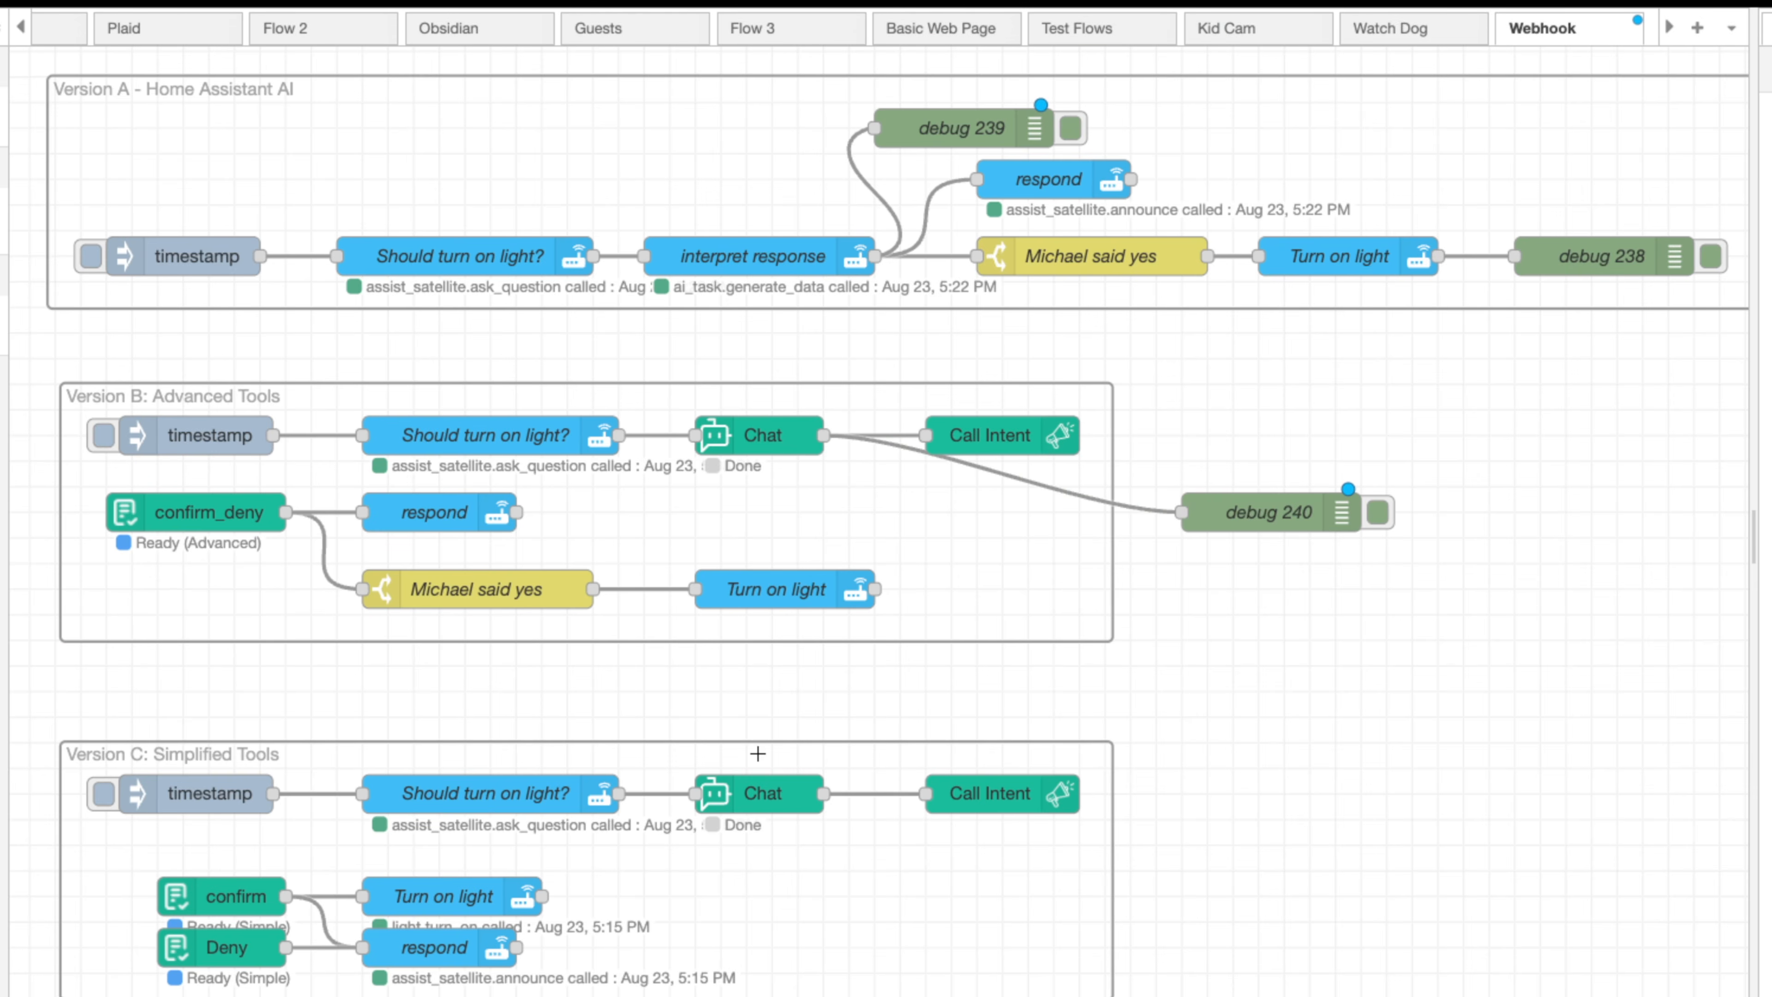
pyautogui.moveTo(825, 795); pyautogui.dragTo(1200, 512)
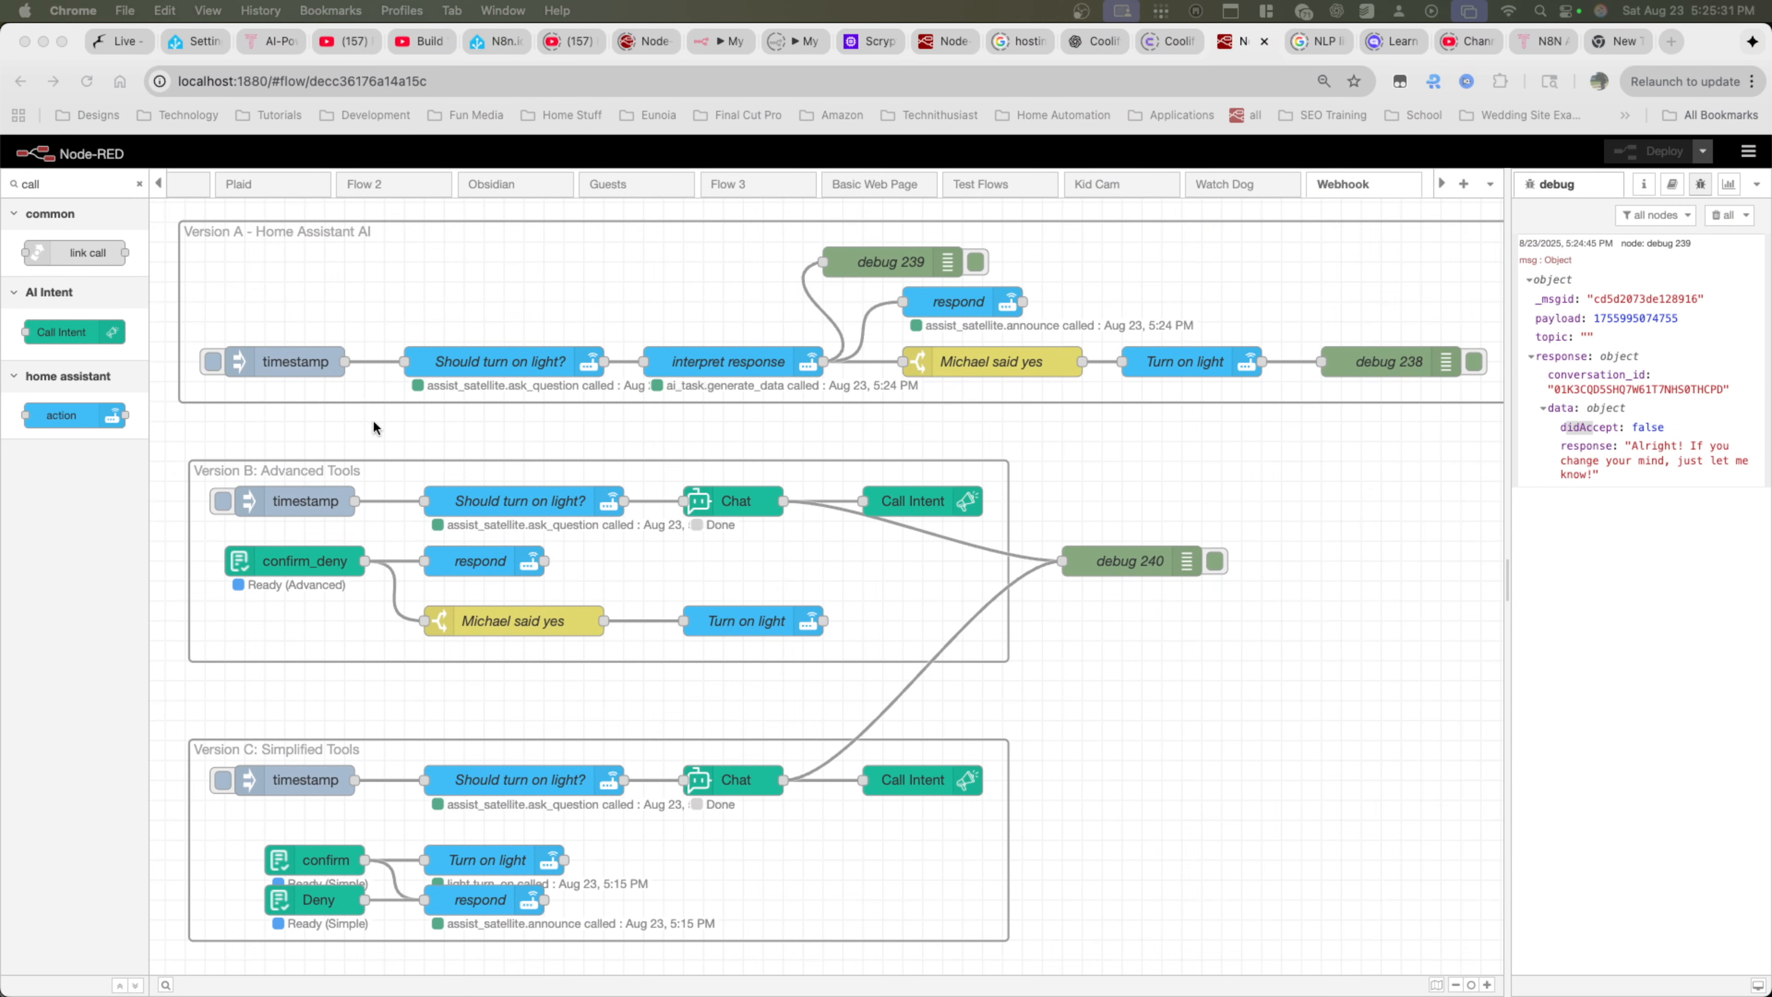
# Clear all messages from the debug sidebar
pyautogui.scroll(-3, 372, 420)
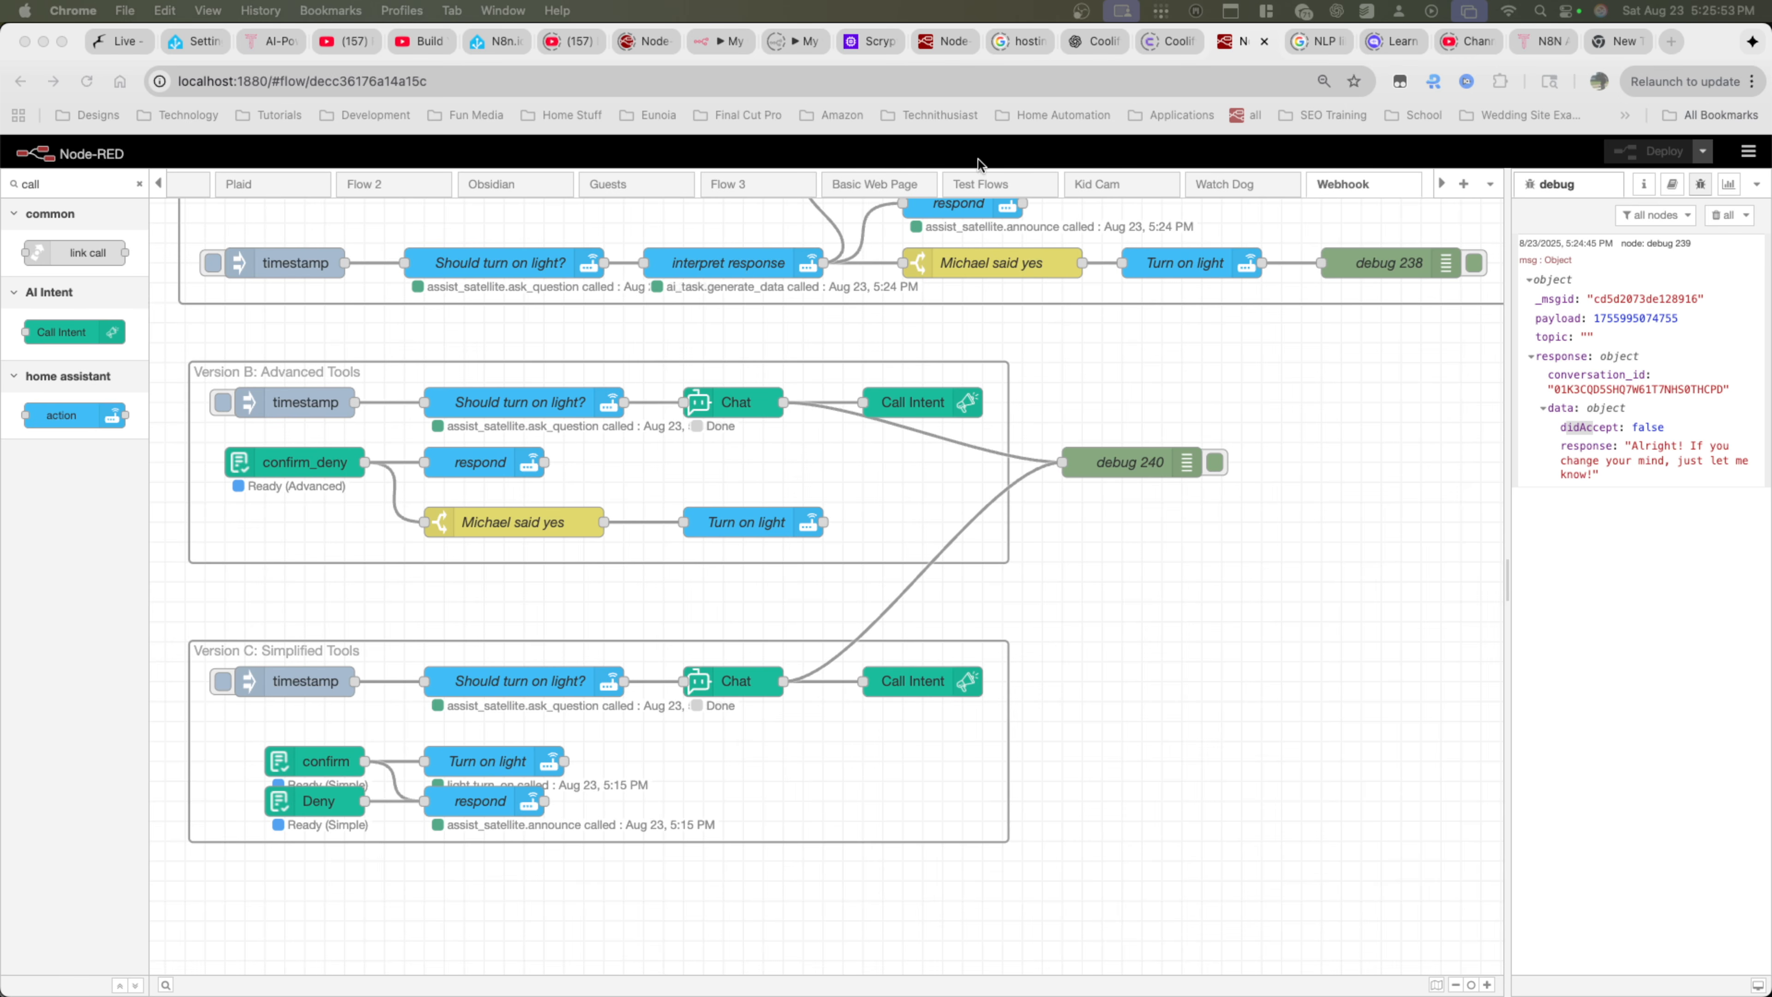
pyautogui.click(1723, 217)
pyautogui.click(1723, 218)
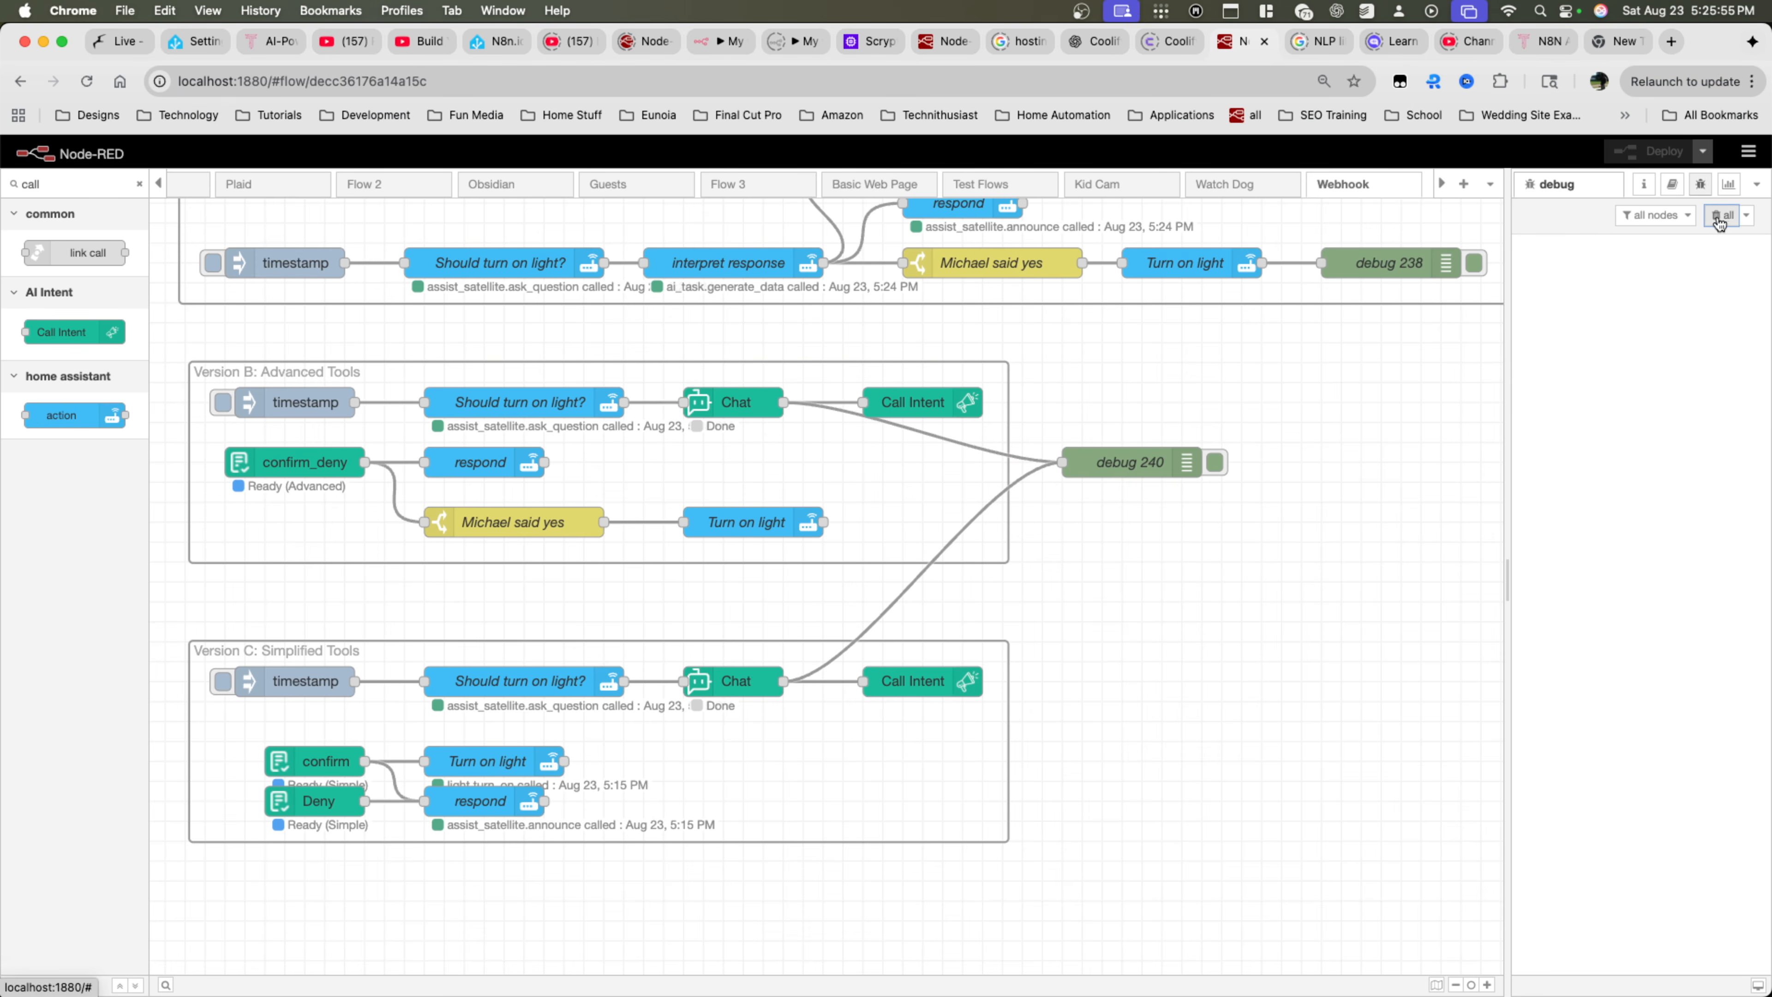
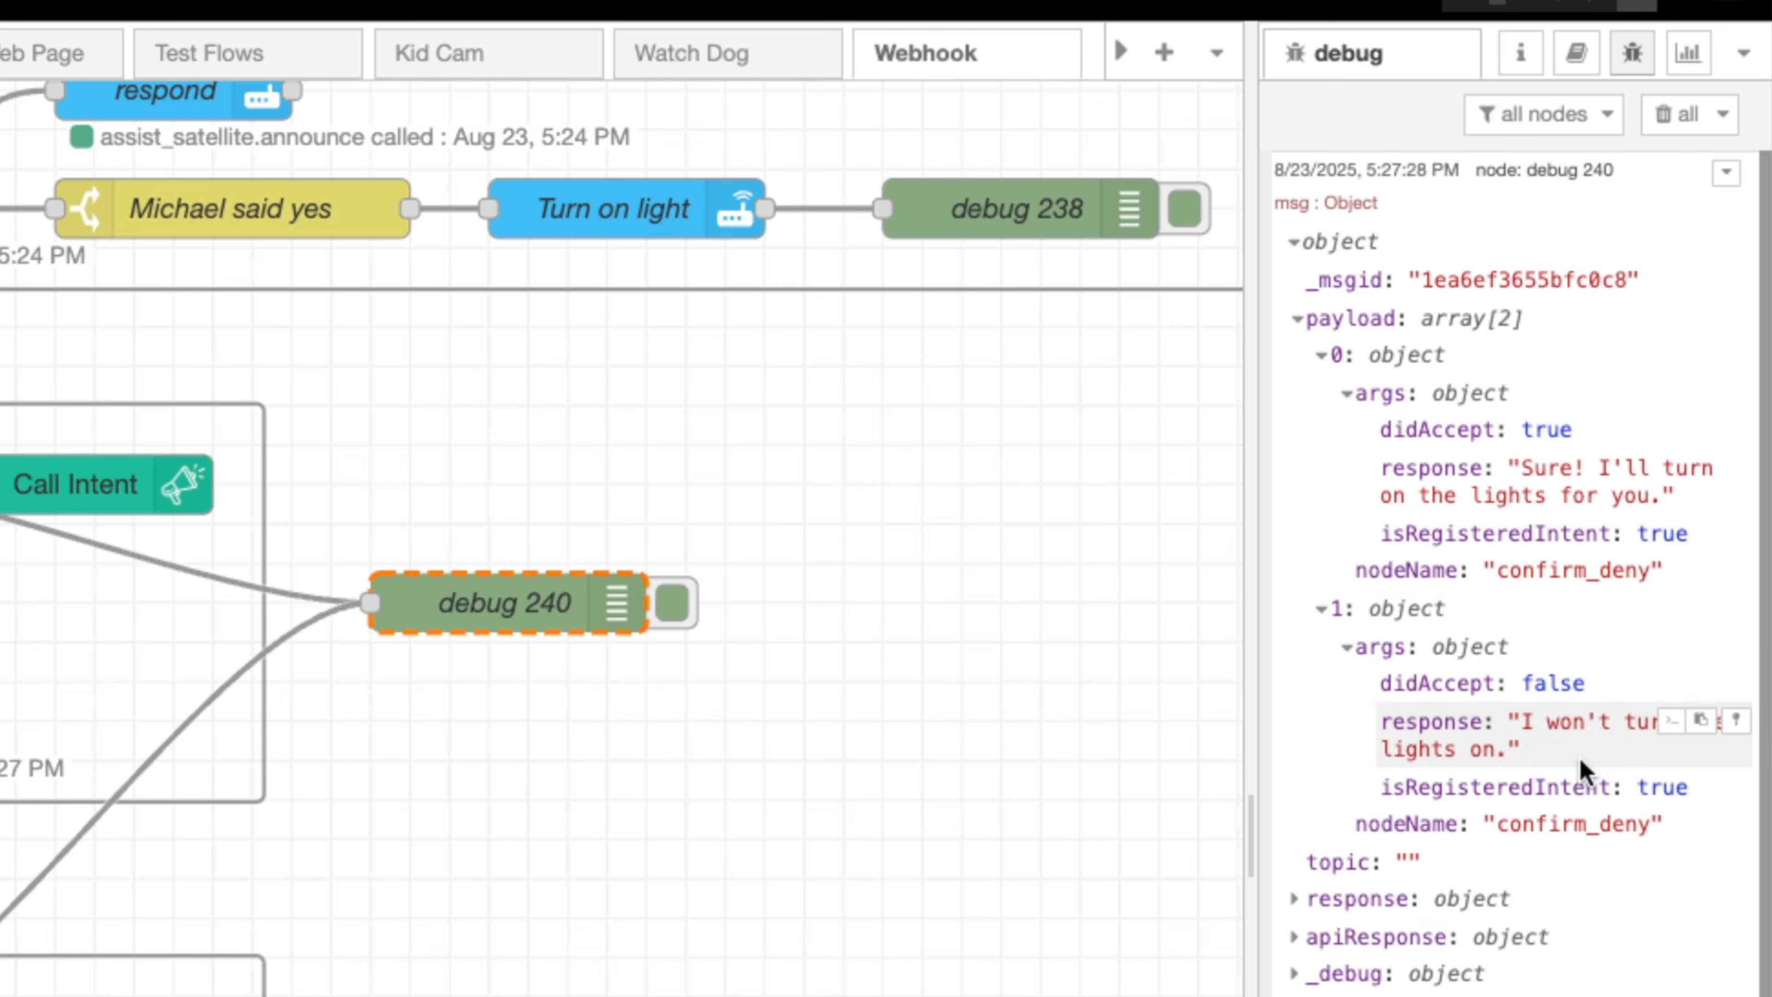
# Collapse the second payload item in the debug message and review the Version B Chat node's system and user prompts
pyautogui.click(1317, 609)
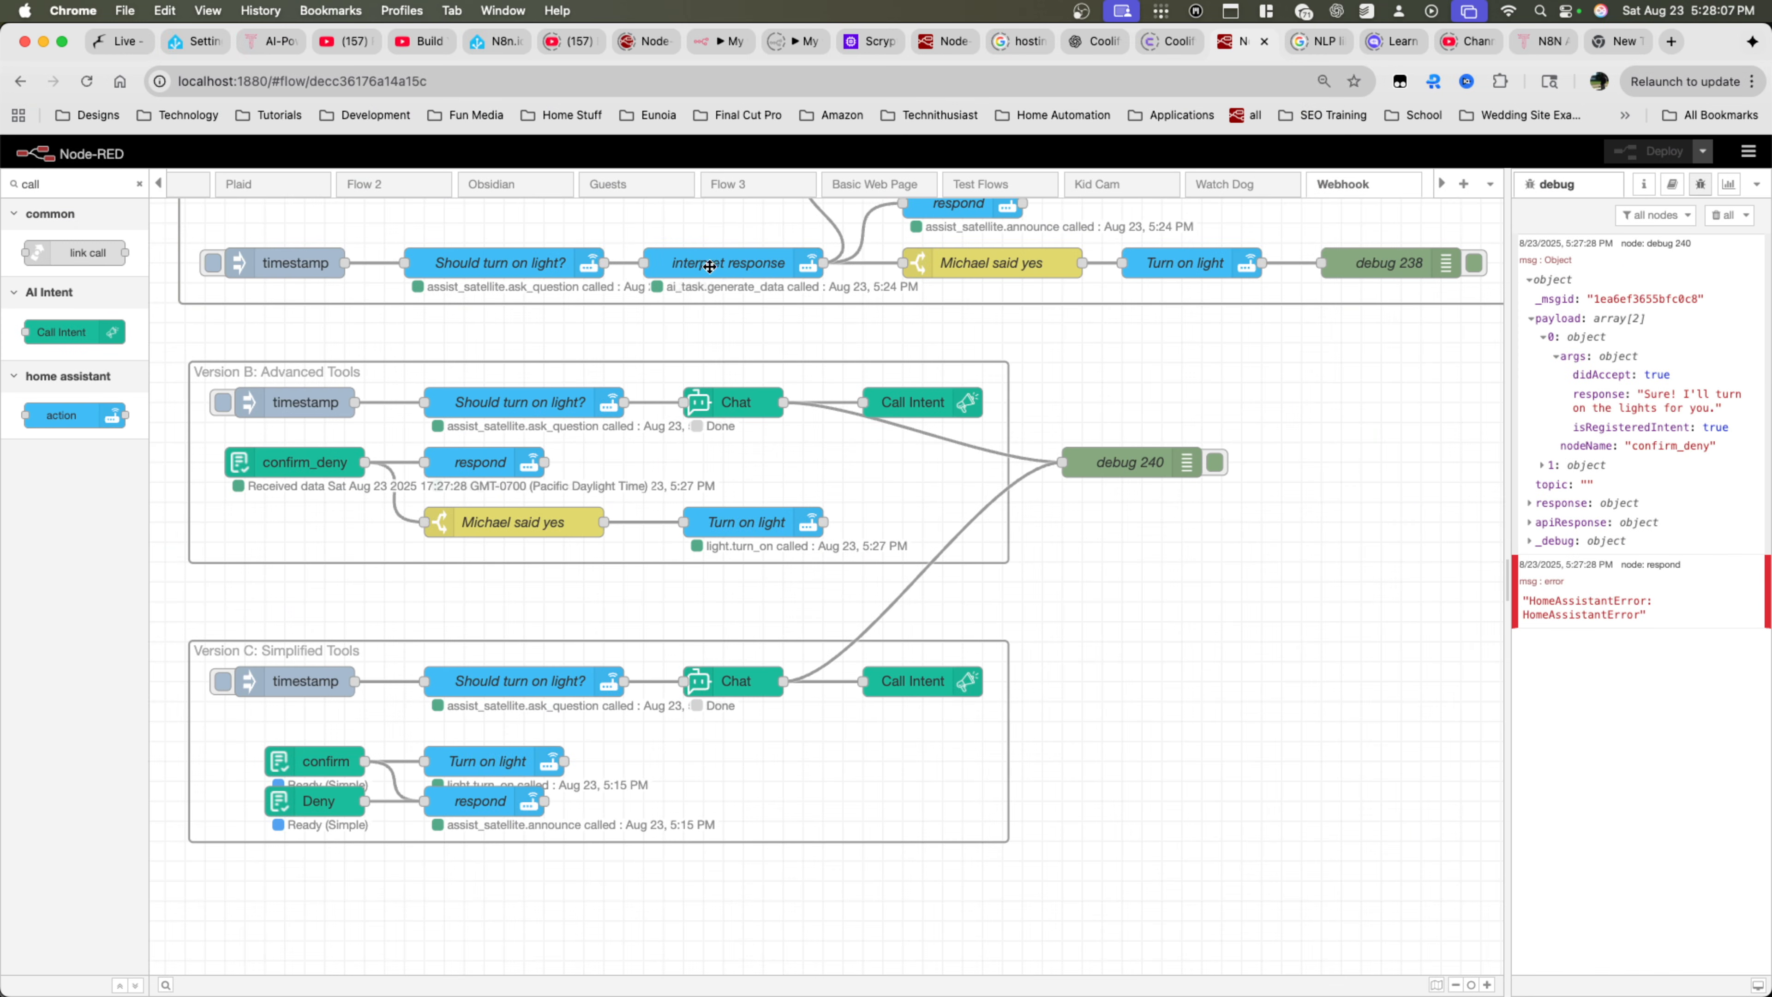
pyautogui.doubleClick(729, 401)
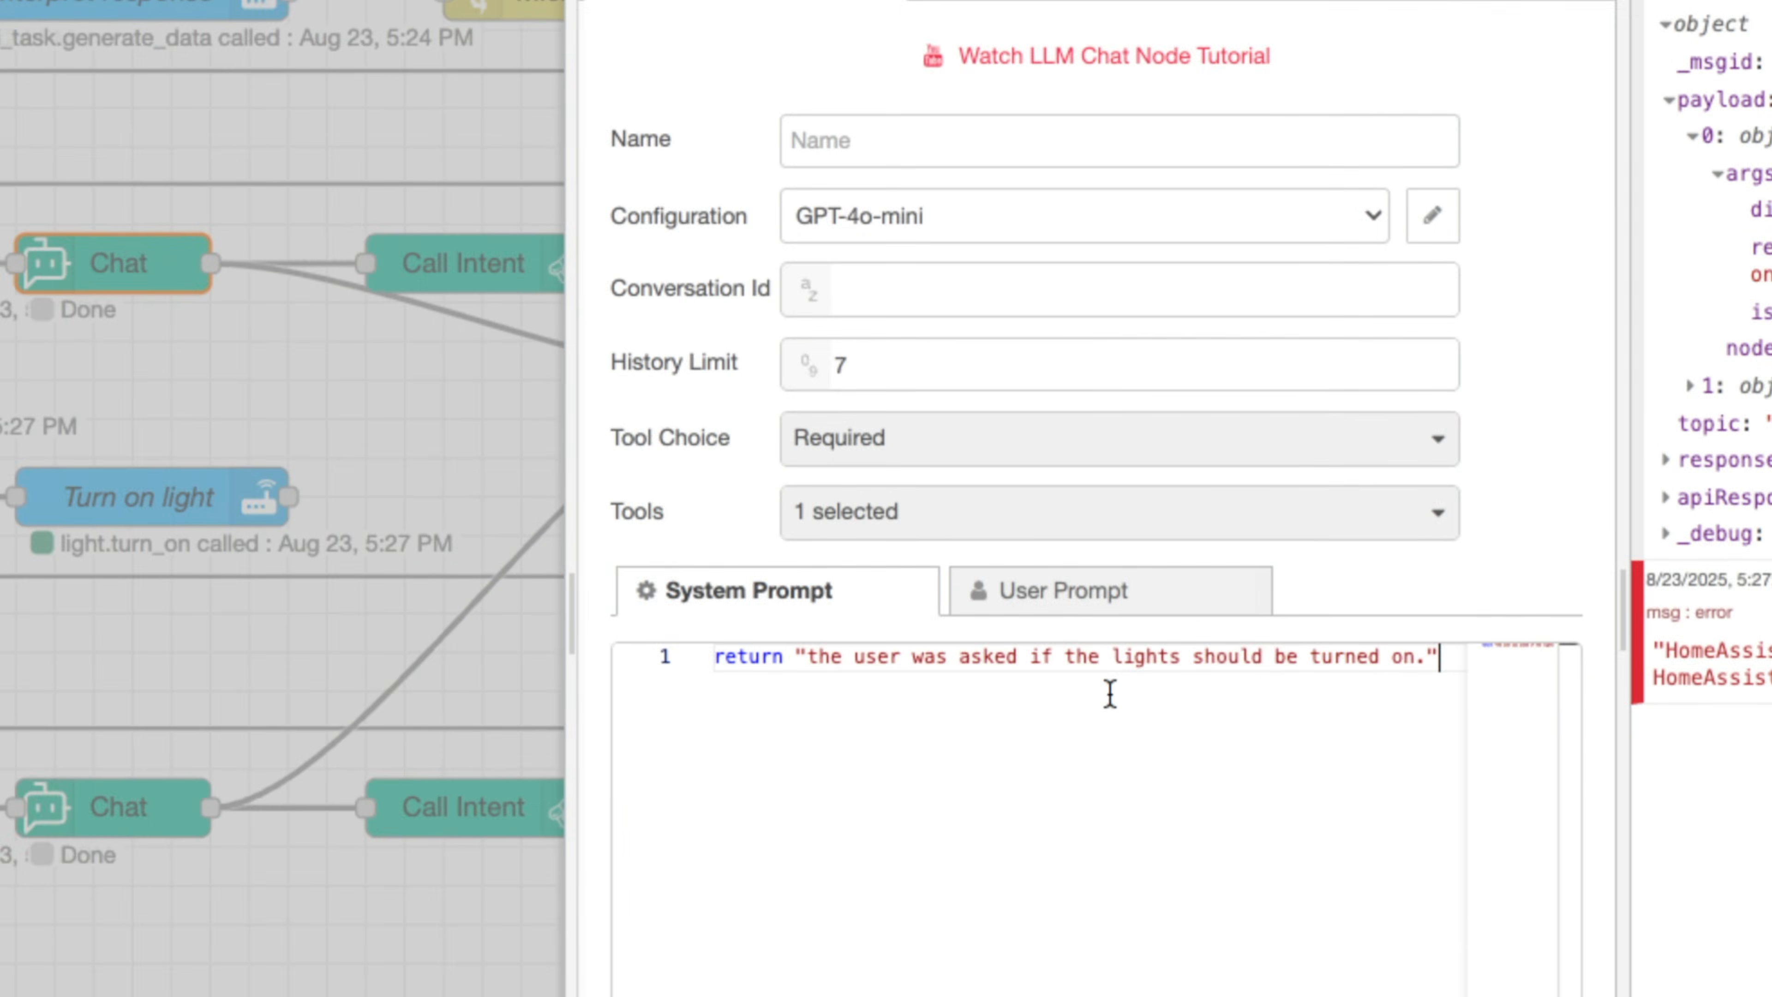
pyautogui.moveTo(1245, 621); pyautogui.dragTo(1136, 604)
pyautogui.click(1127, 609)
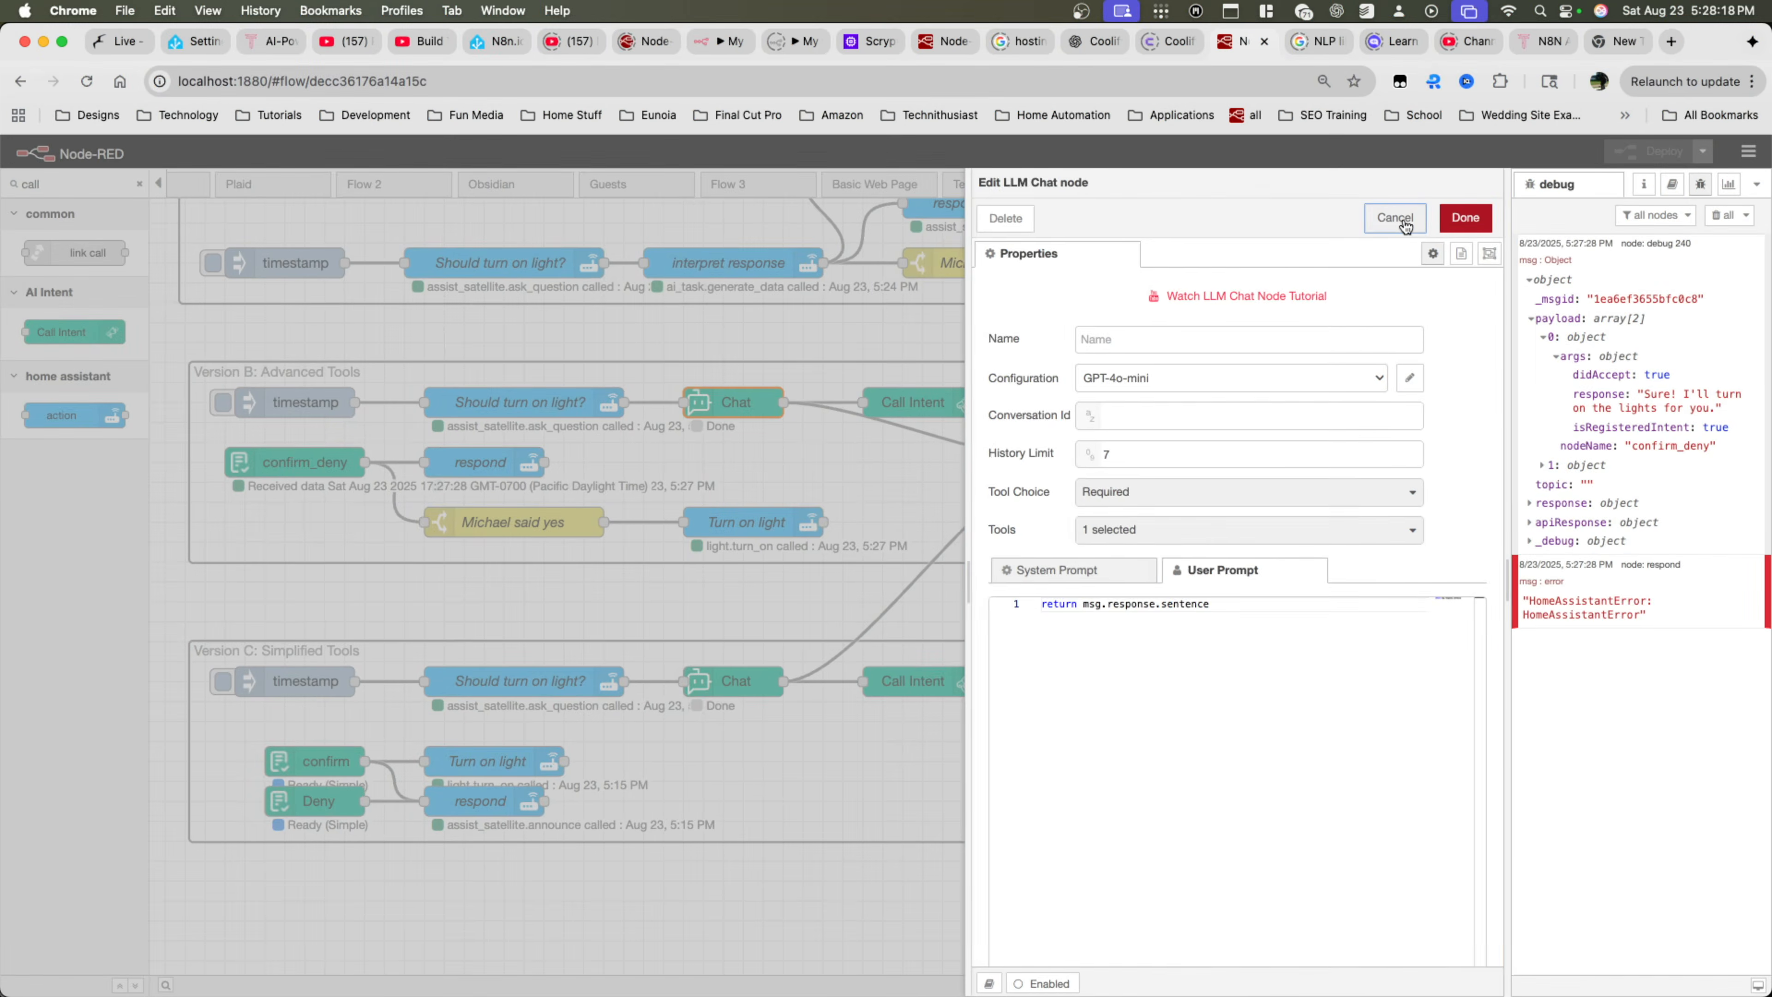
pyautogui.click(1412, 226)
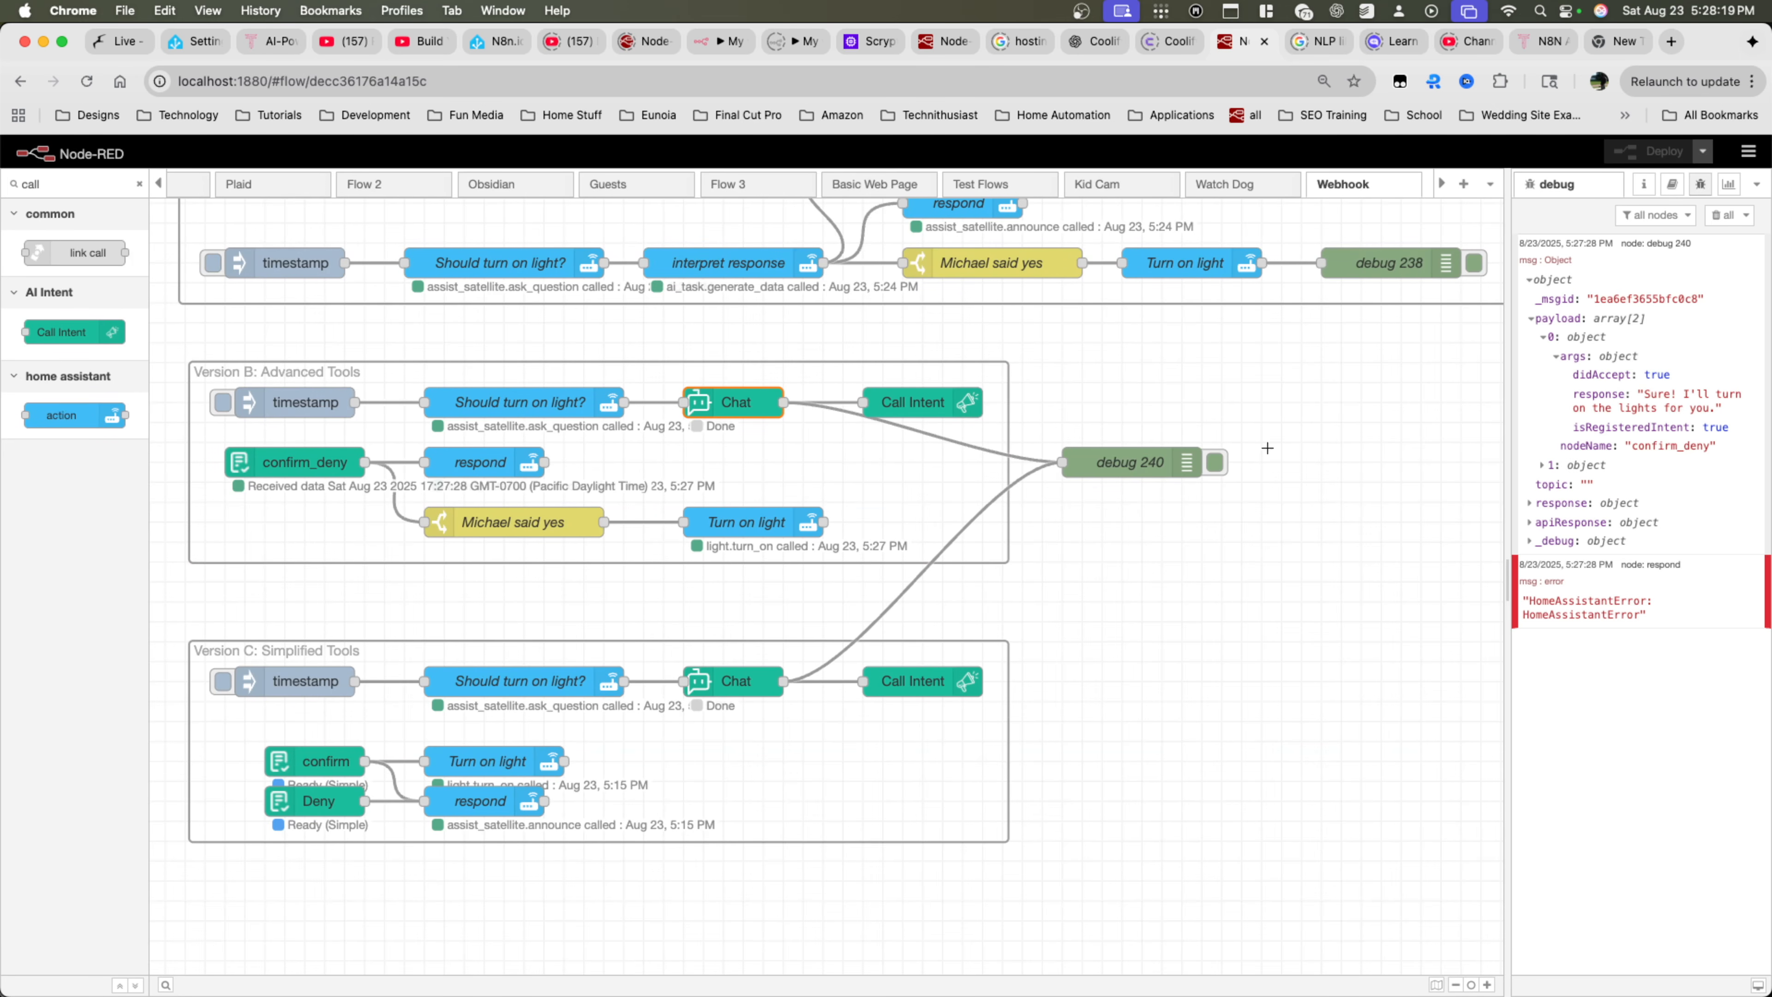
# Examine the confirm_deny intent's tool schema, including the didAccept and response properties, their types and the required list
pyautogui.click(296, 464)
pyautogui.click(517, 526)
pyautogui.click(474, 452)
pyautogui.doubleClick(302, 462)
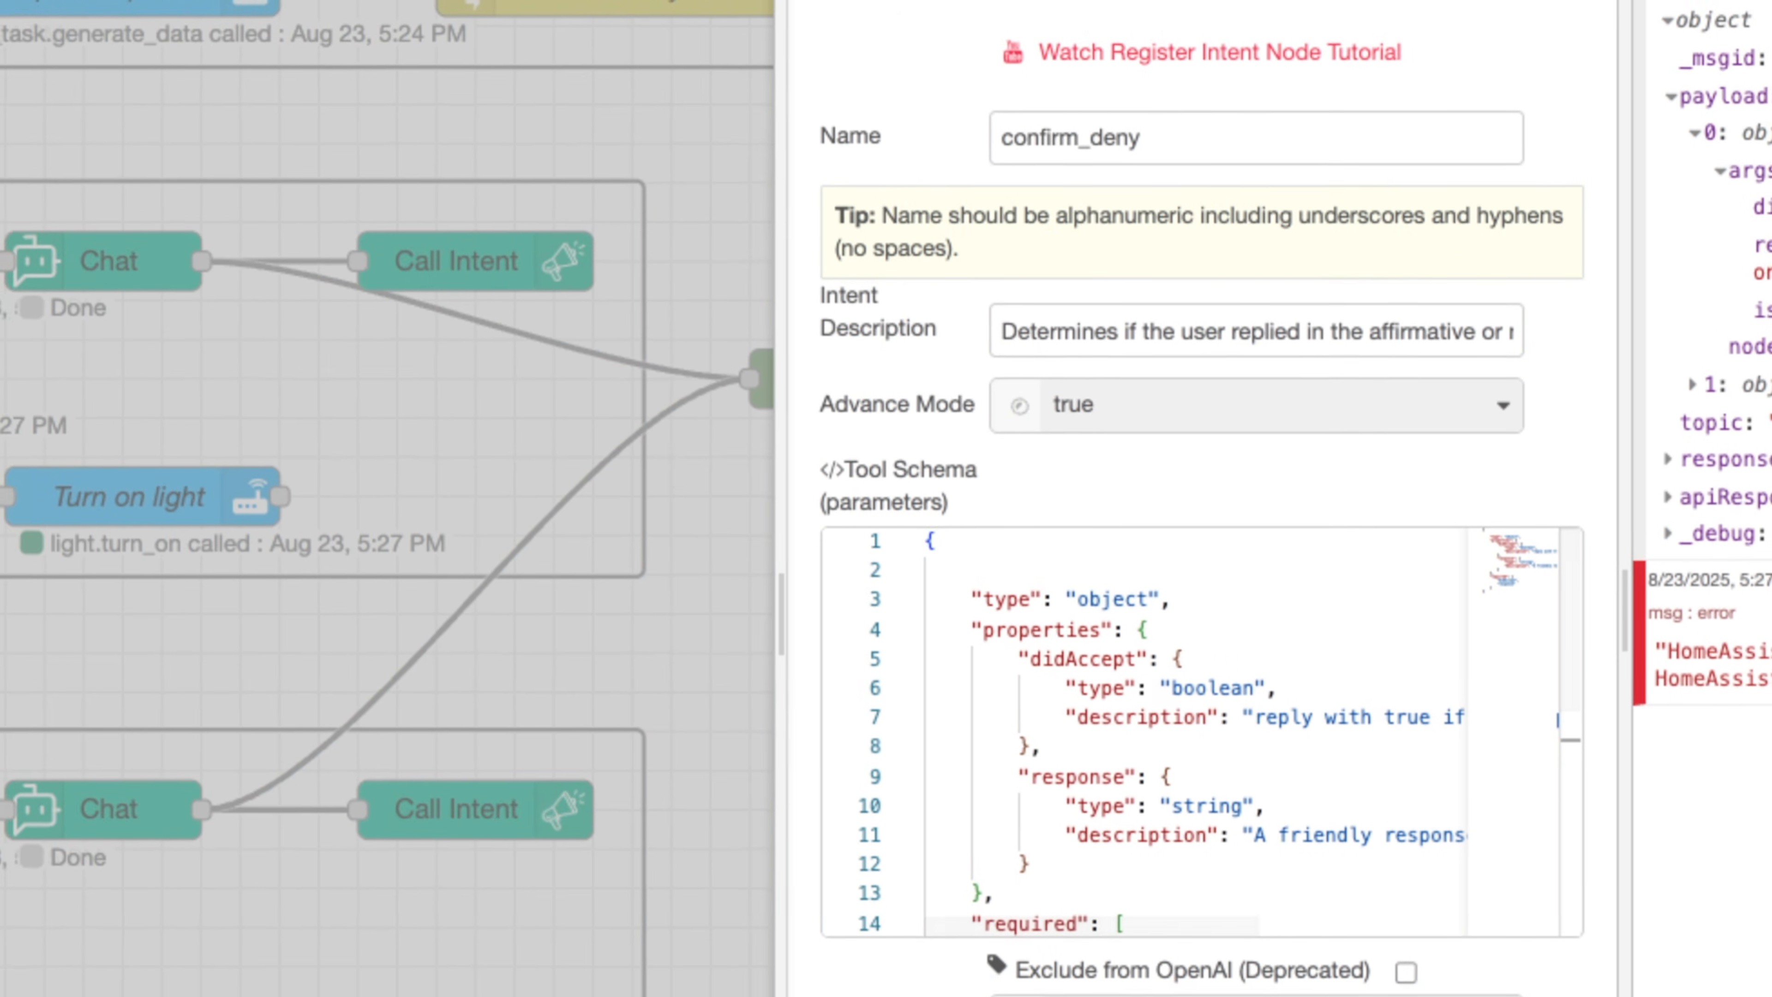
pyautogui.moveTo(935, 571); pyautogui.dragTo(1170, 674)
pyautogui.scroll(-2, 1170, 674)
pyautogui.scroll(5, 1169, 674)
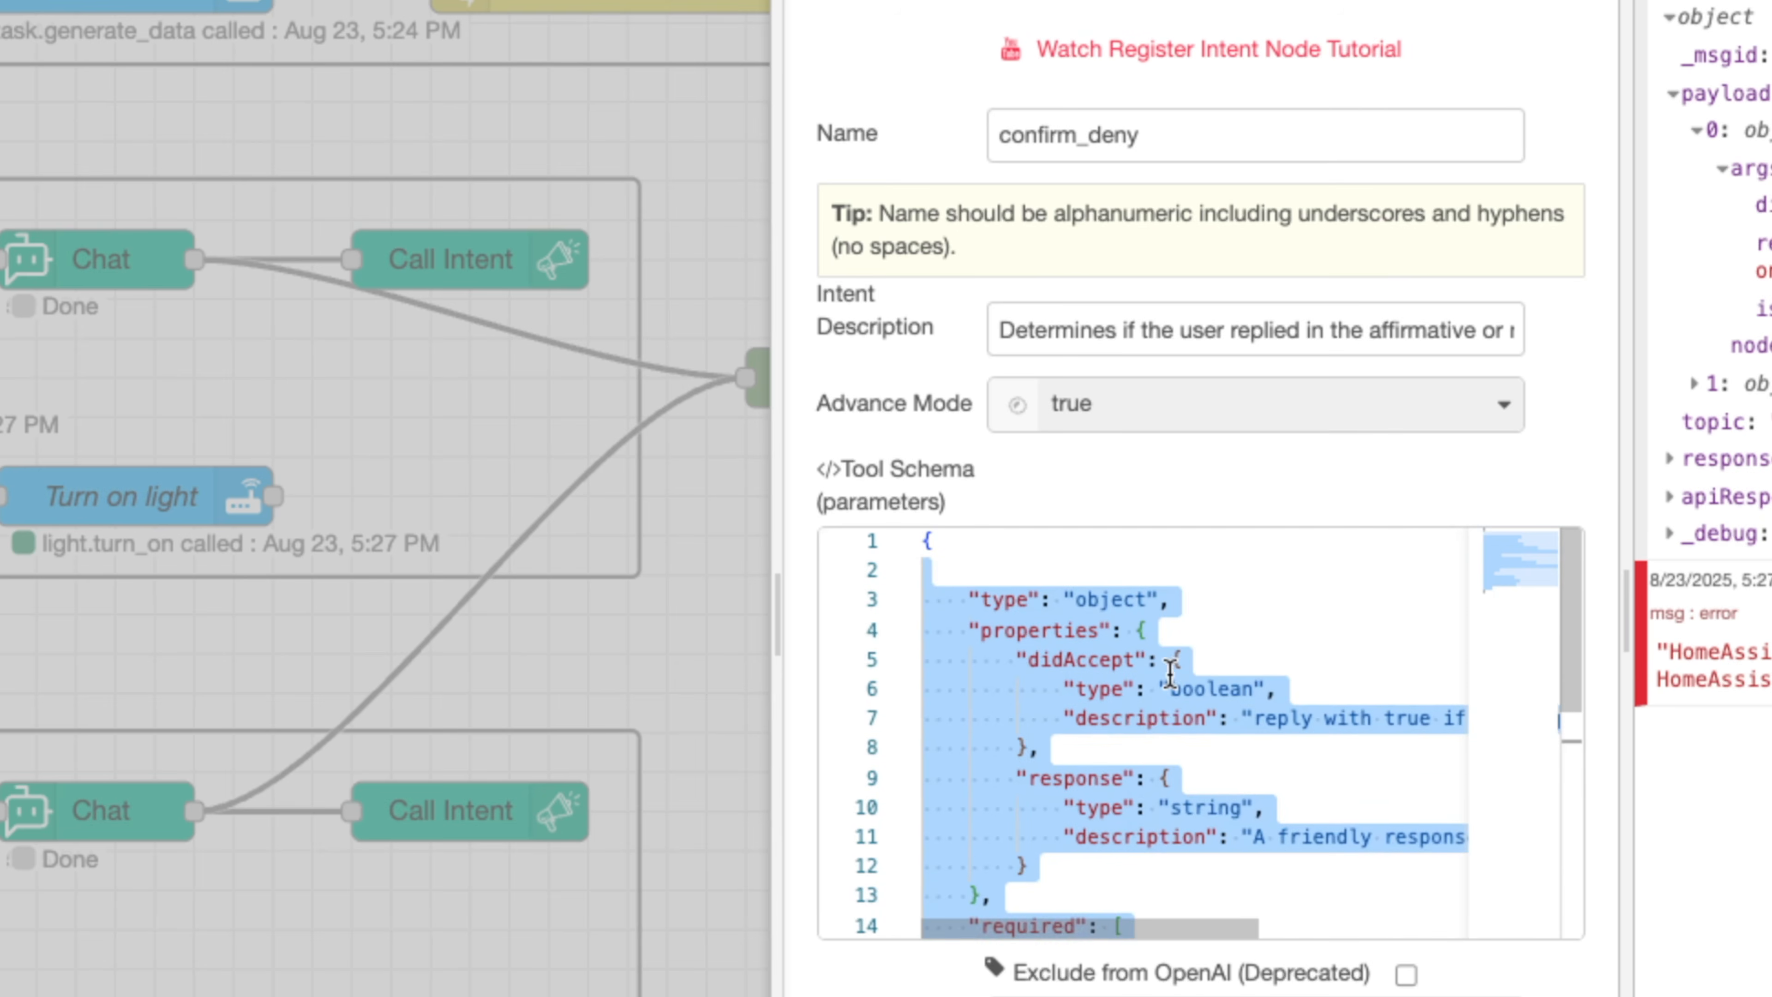
pyautogui.click(1067, 661)
pyautogui.click(1088, 777)
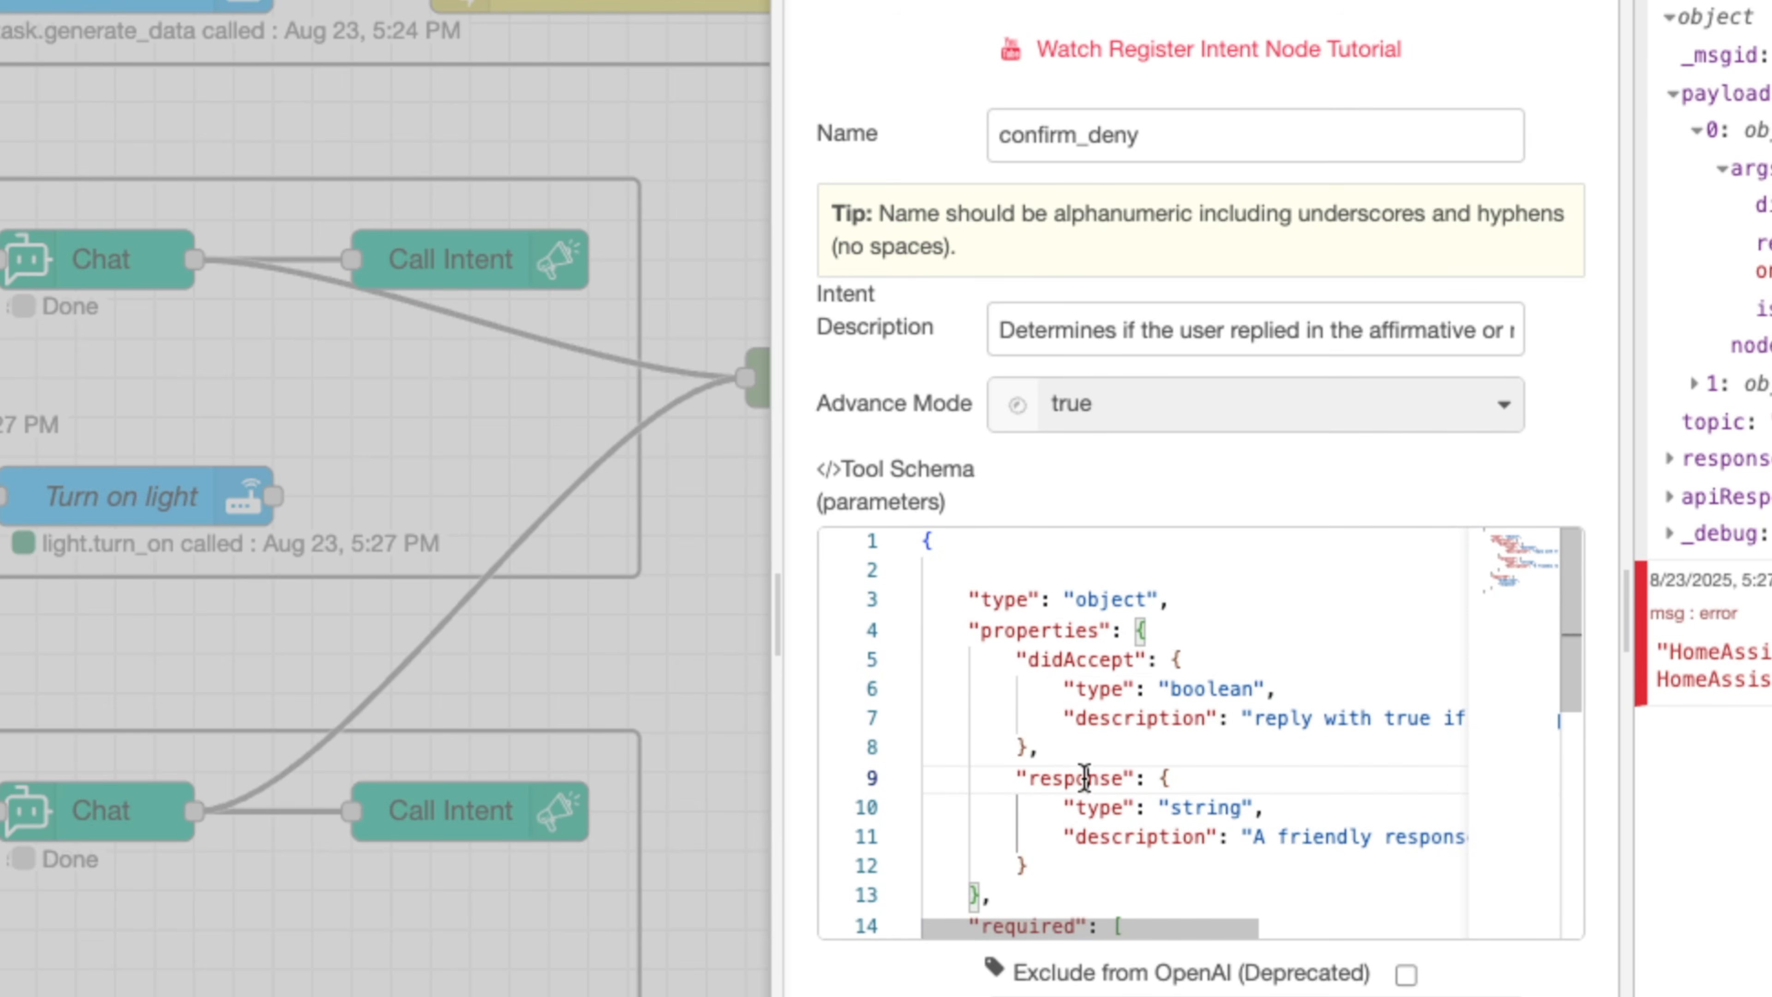
pyautogui.moveTo(1171, 689); pyautogui.dragTo(1260, 689)
pyautogui.moveTo(1150, 808); pyautogui.dragTo(1264, 807)
pyautogui.scroll(-3, 1116, 813)
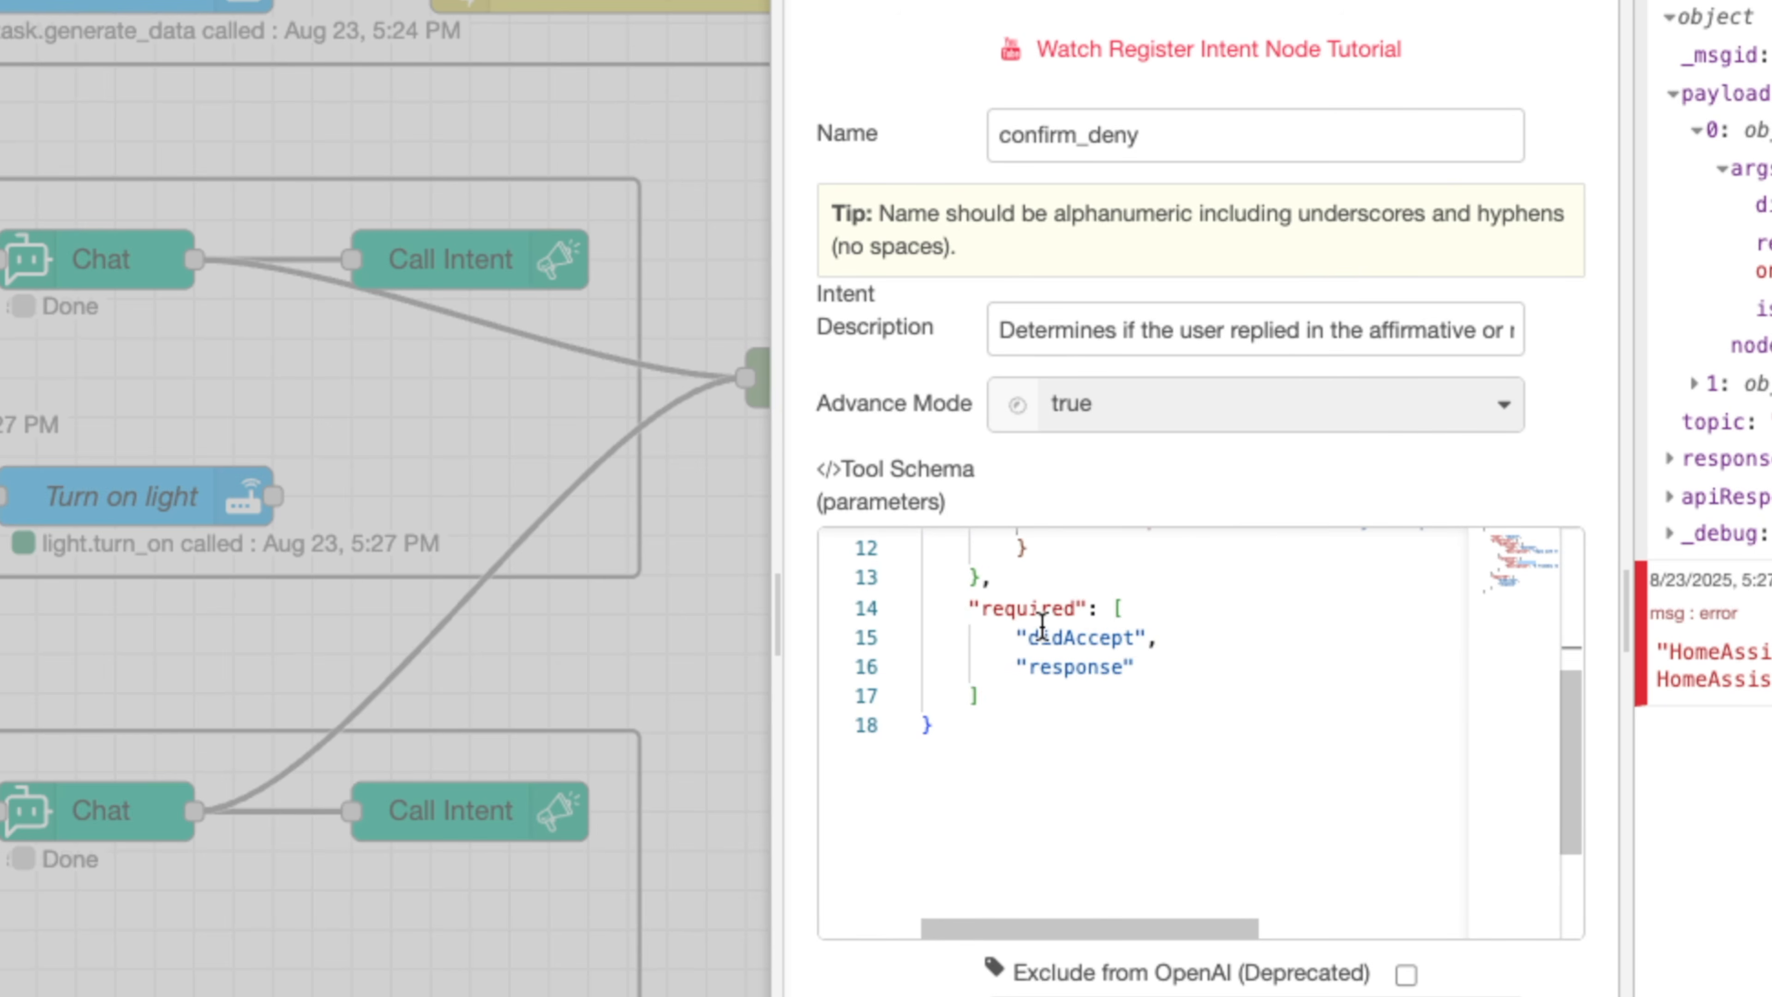
pyautogui.moveTo(1008, 637); pyautogui.dragTo(1164, 680)
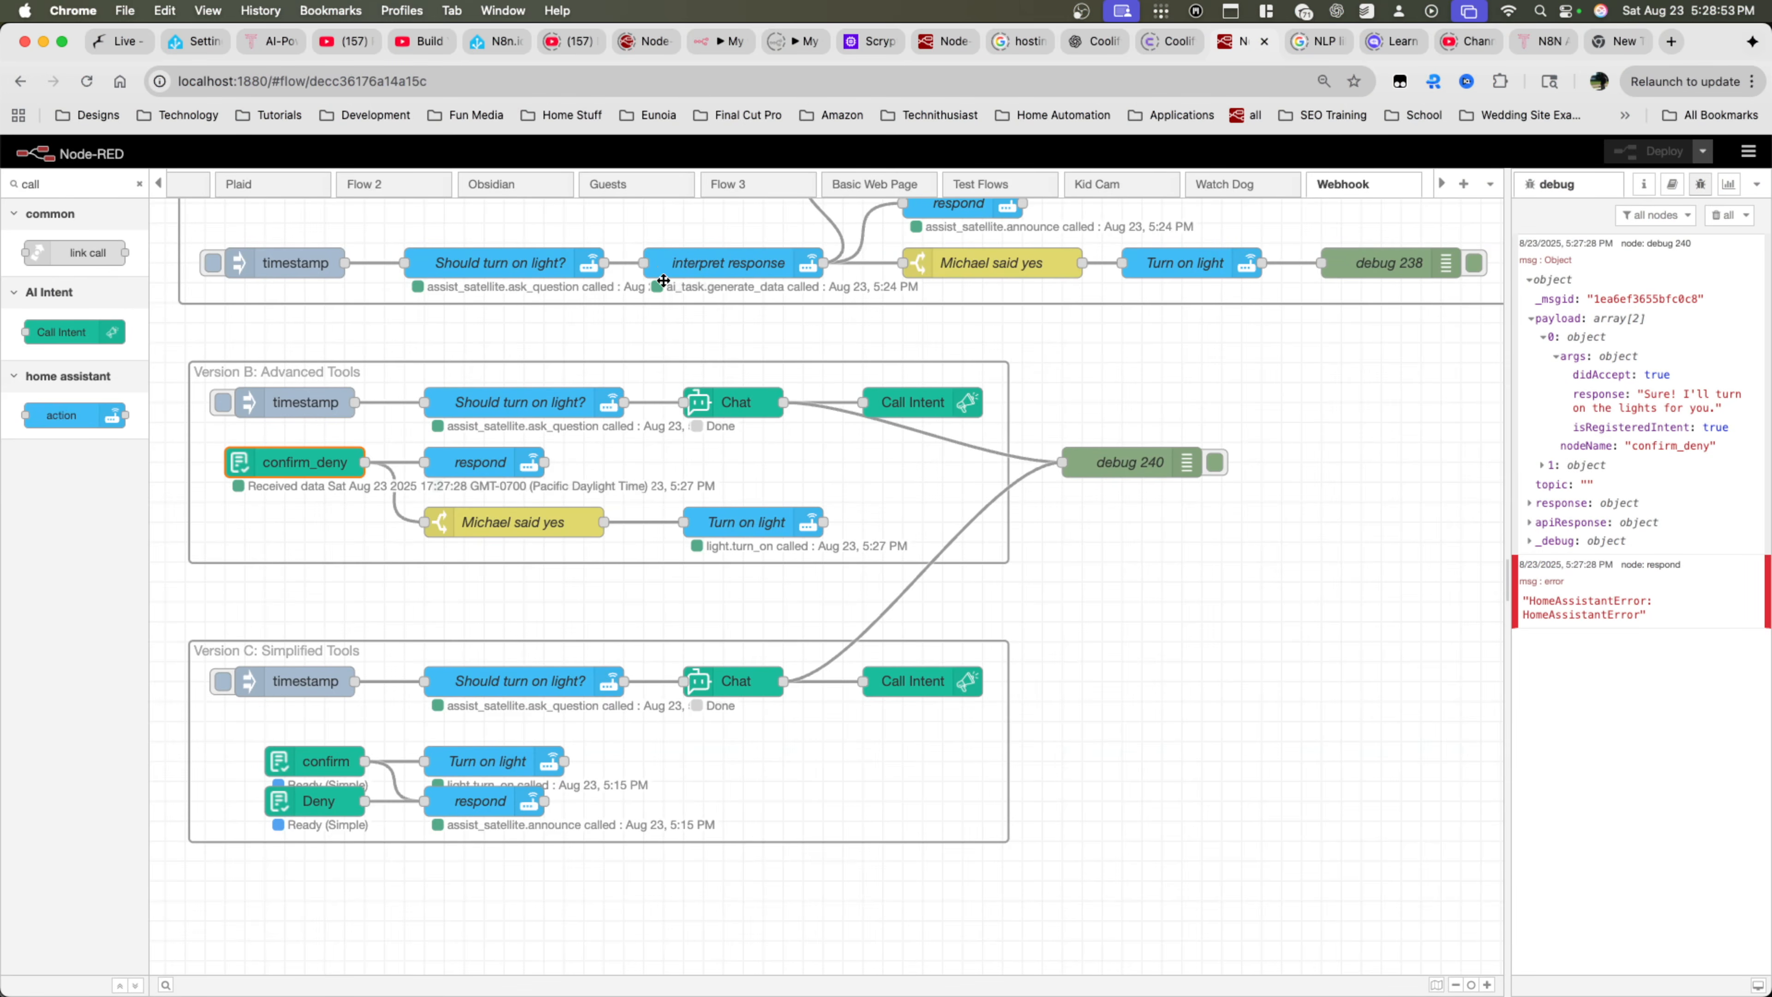
# Review the interpret response node's JSONata data expression for comparison, and leave the node without saving
pyautogui.doubleClick(714, 272)
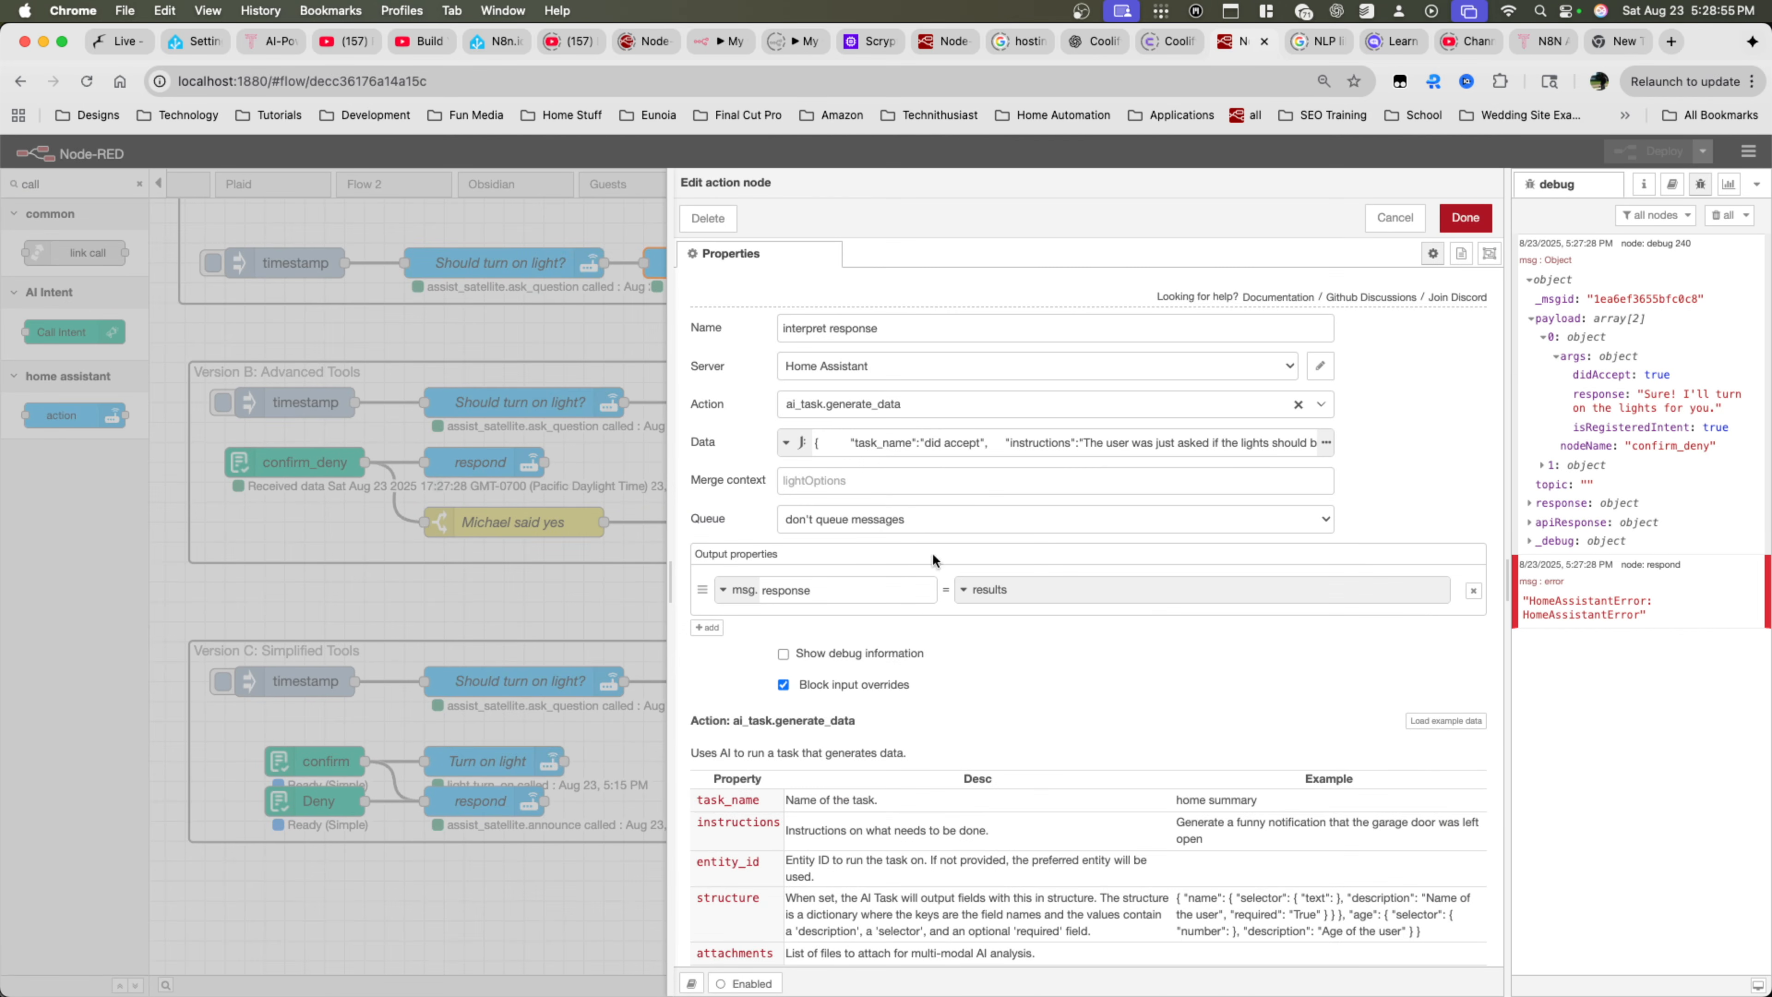
pyautogui.click(1326, 442)
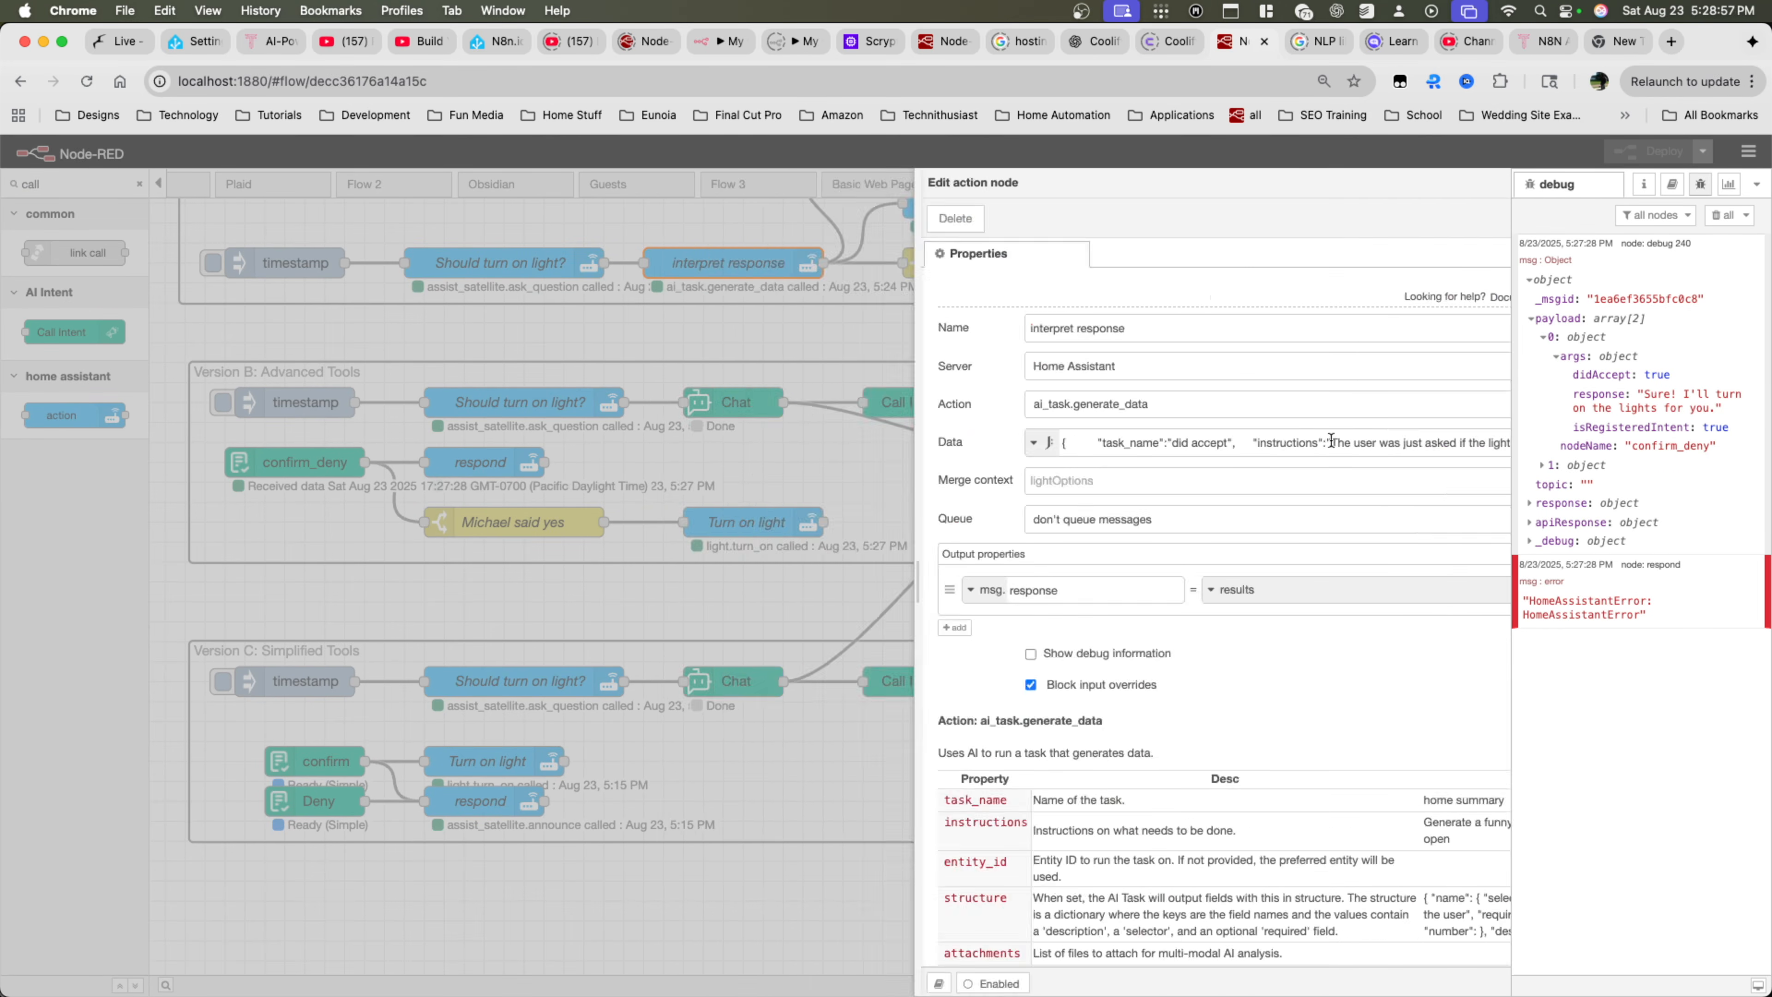
pyautogui.moveTo(1089, 526); pyautogui.dragTo(973, 310)
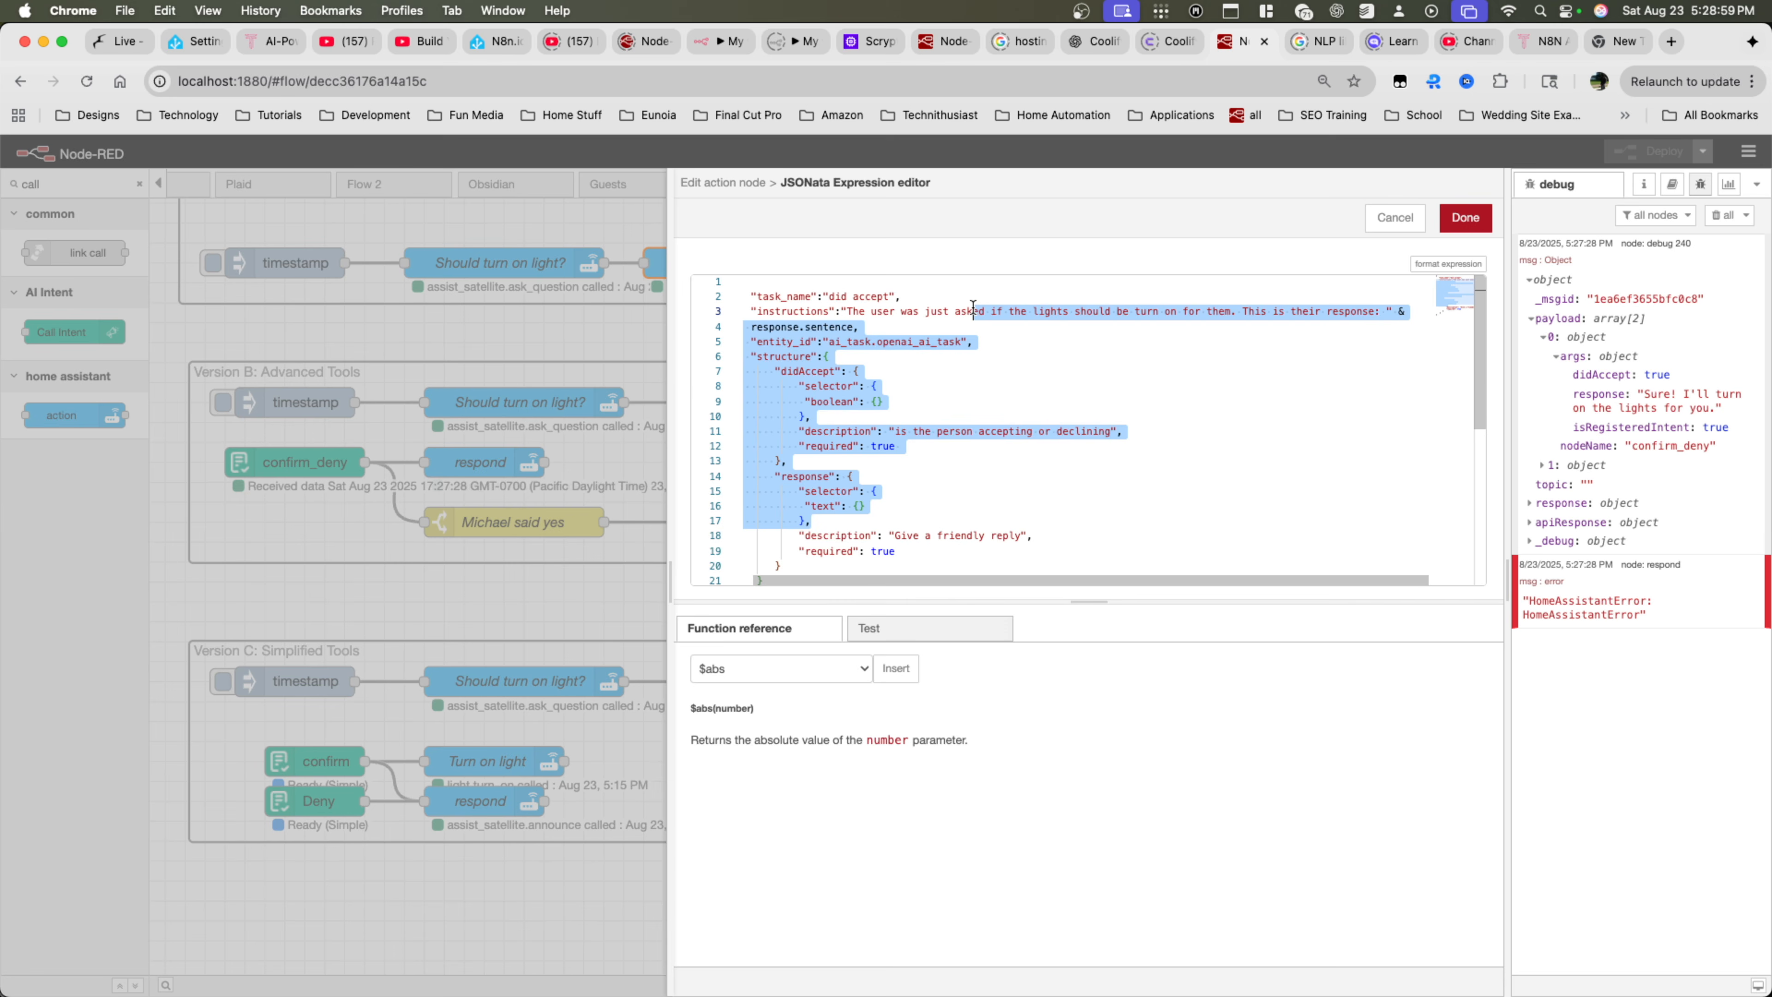
pyautogui.scroll(-3, 973, 307)
pyautogui.scroll(3, 973, 309)
pyautogui.scroll(-1, 973, 308)
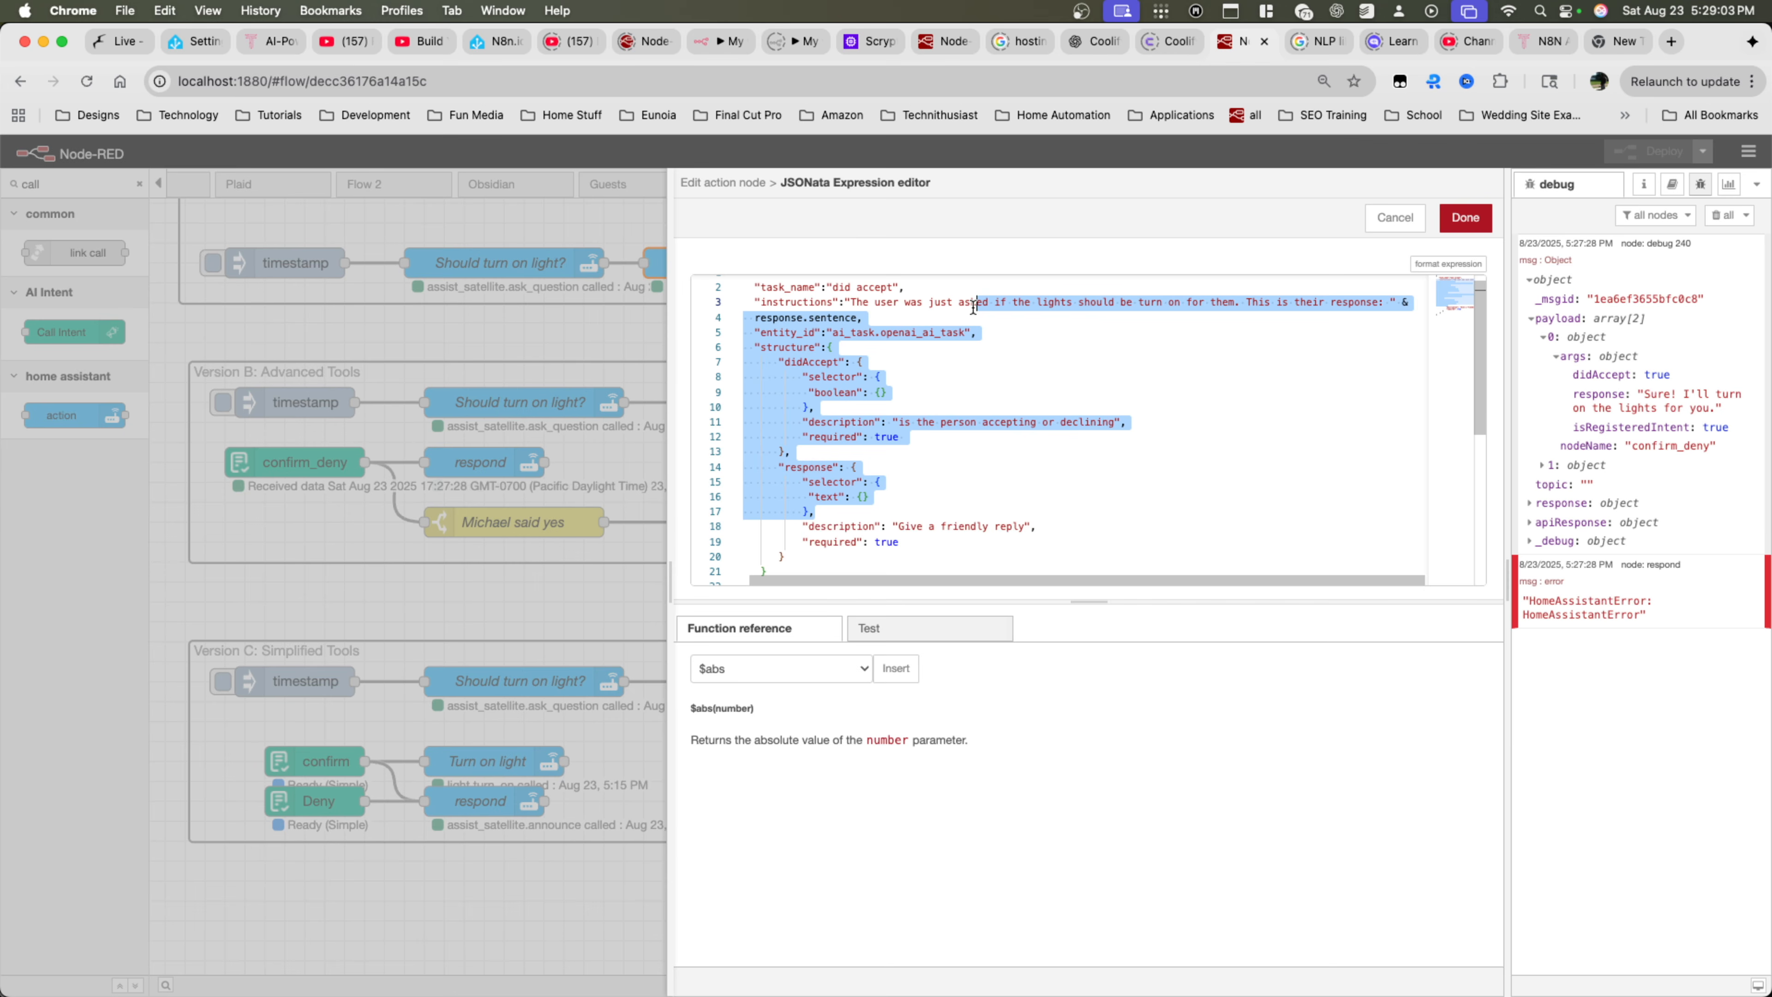
pyautogui.click(1374, 218)
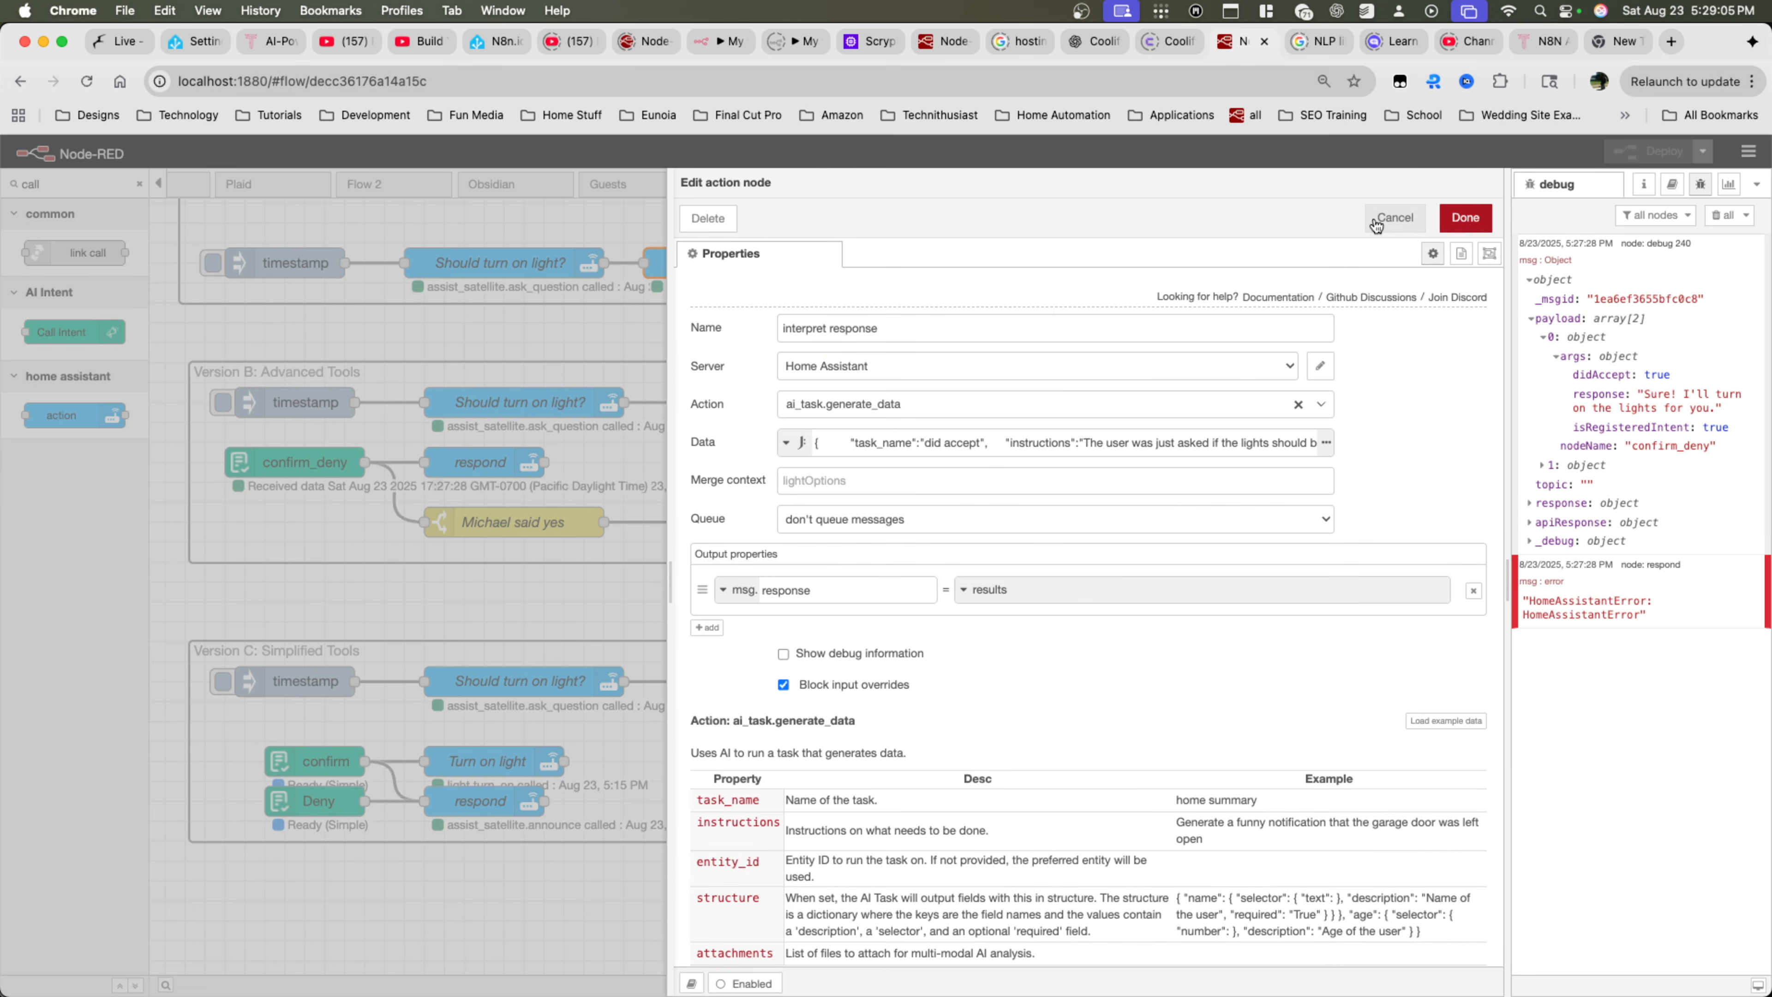
pyautogui.click(1374, 219)
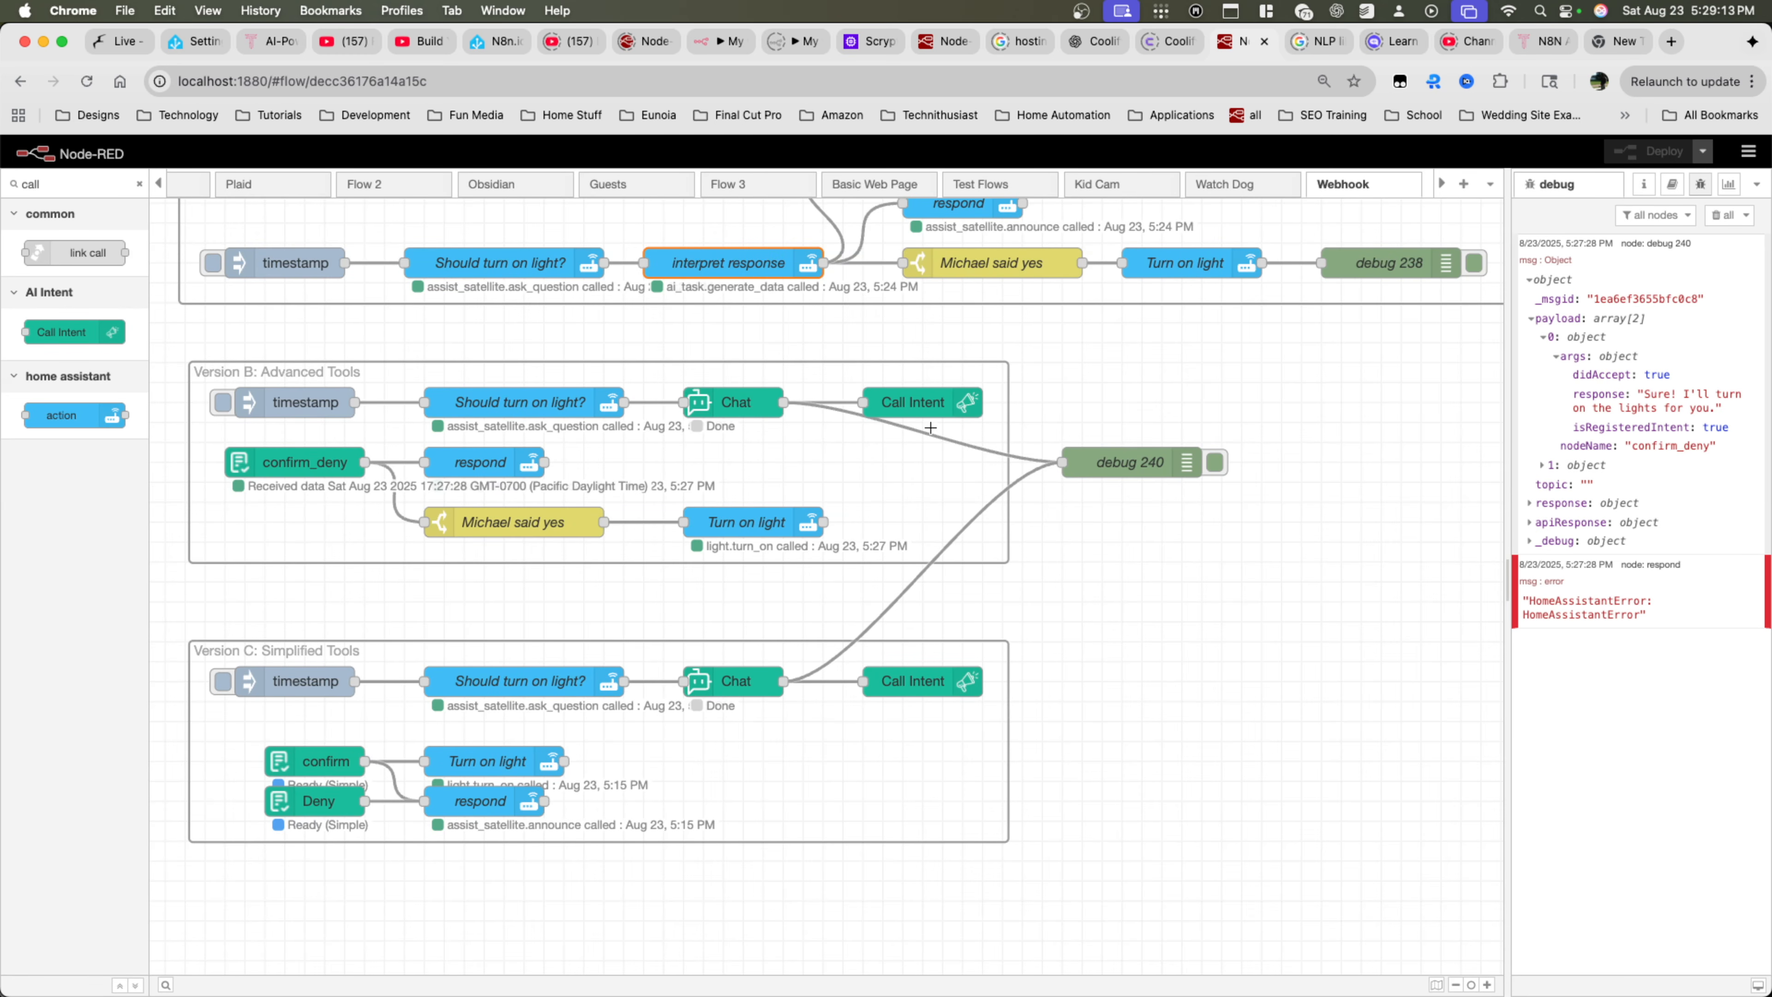
# Check the Version B Chat node's tool choice options and its list of selectable tools, and leave the settings as they are
pyautogui.click(913, 413)
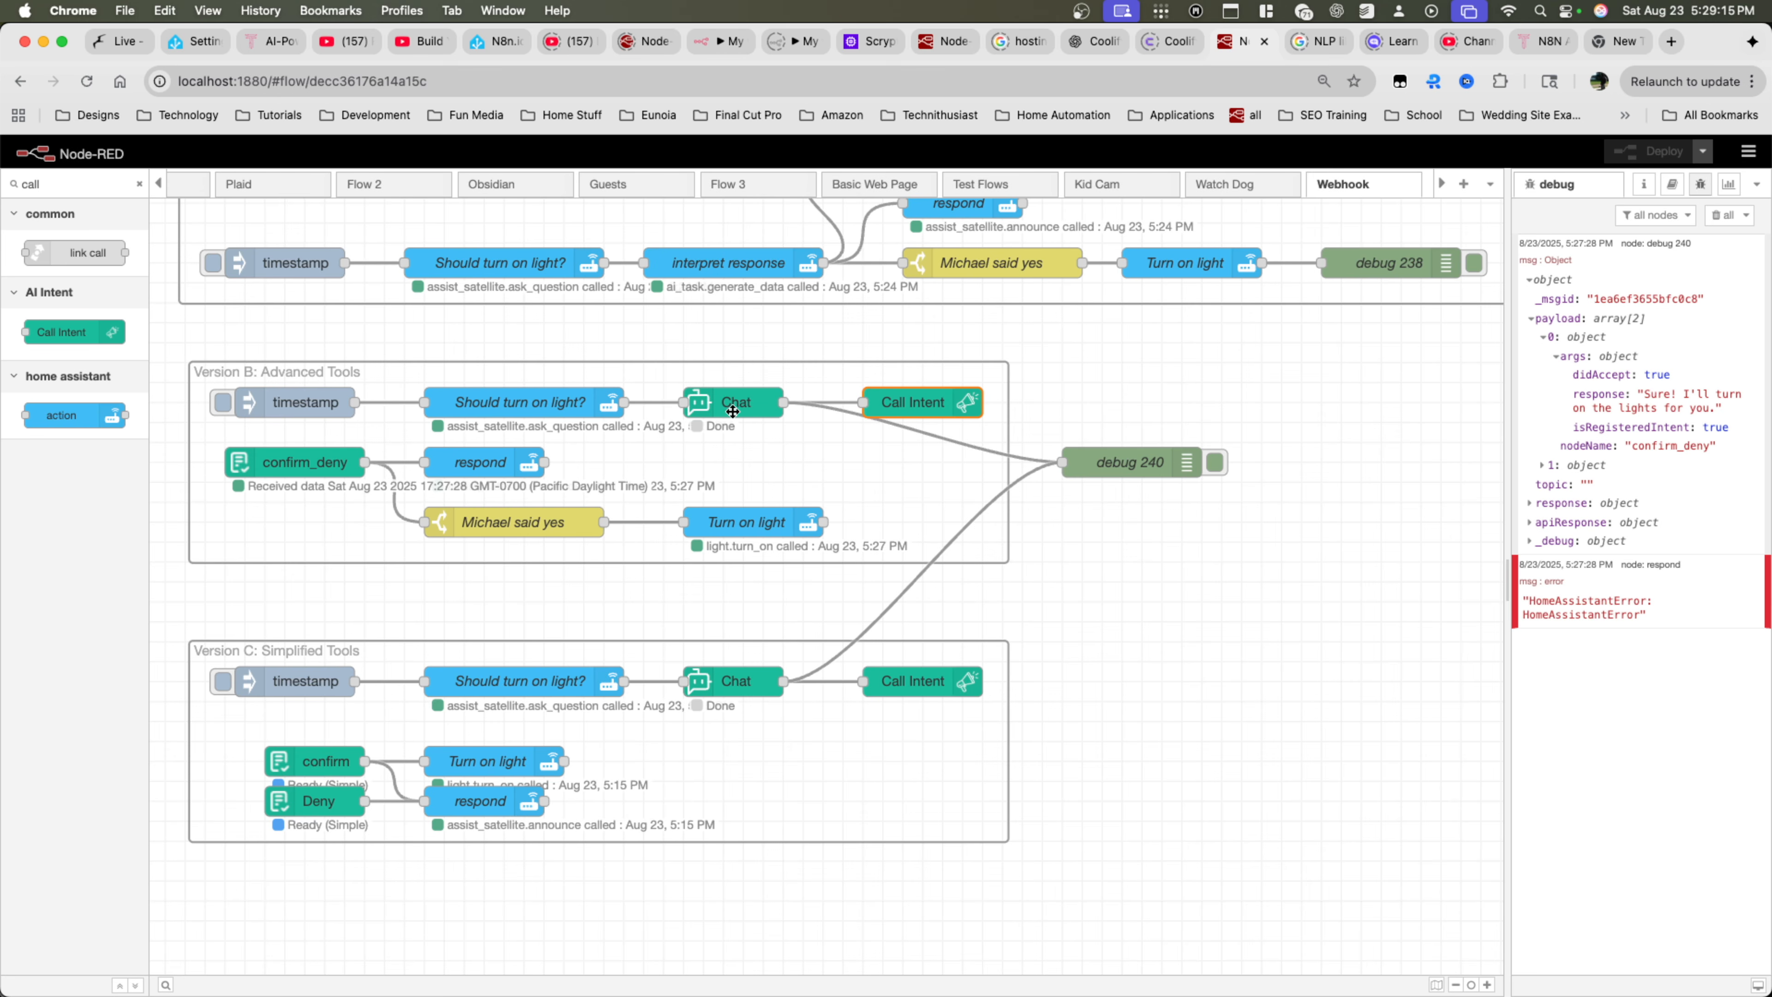
pyautogui.click(713, 408)
pyautogui.doubleClick(713, 407)
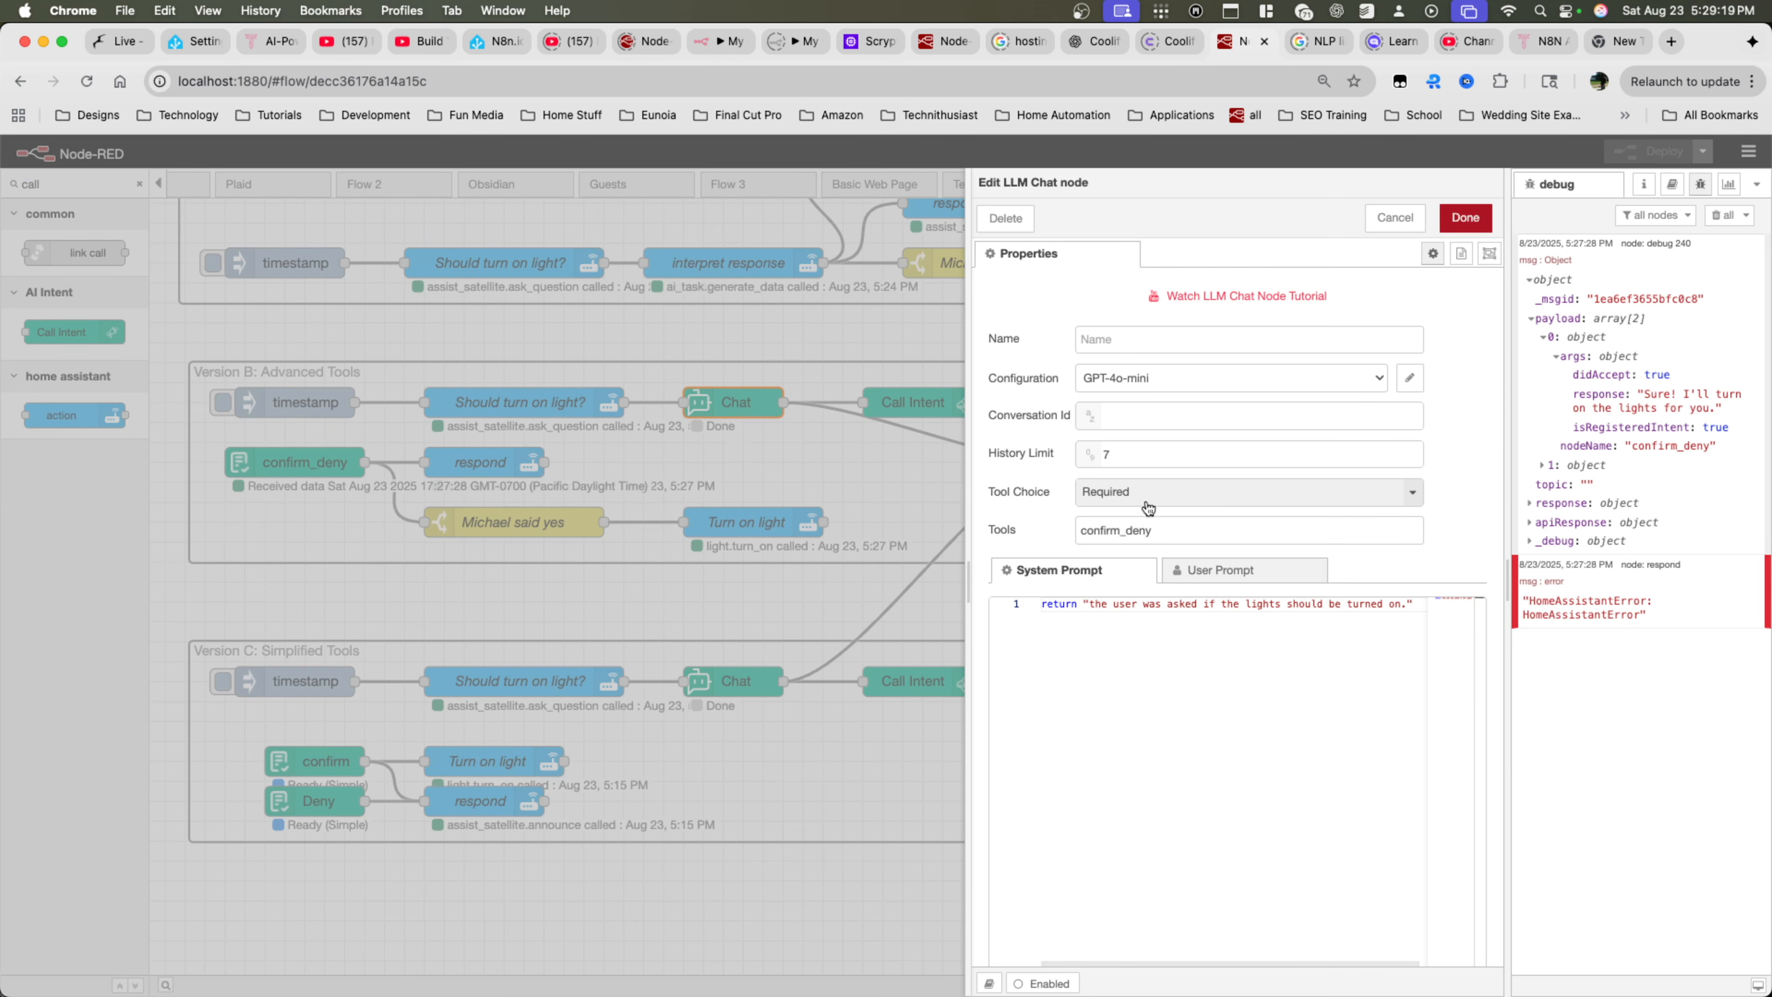
pyautogui.click(1170, 496)
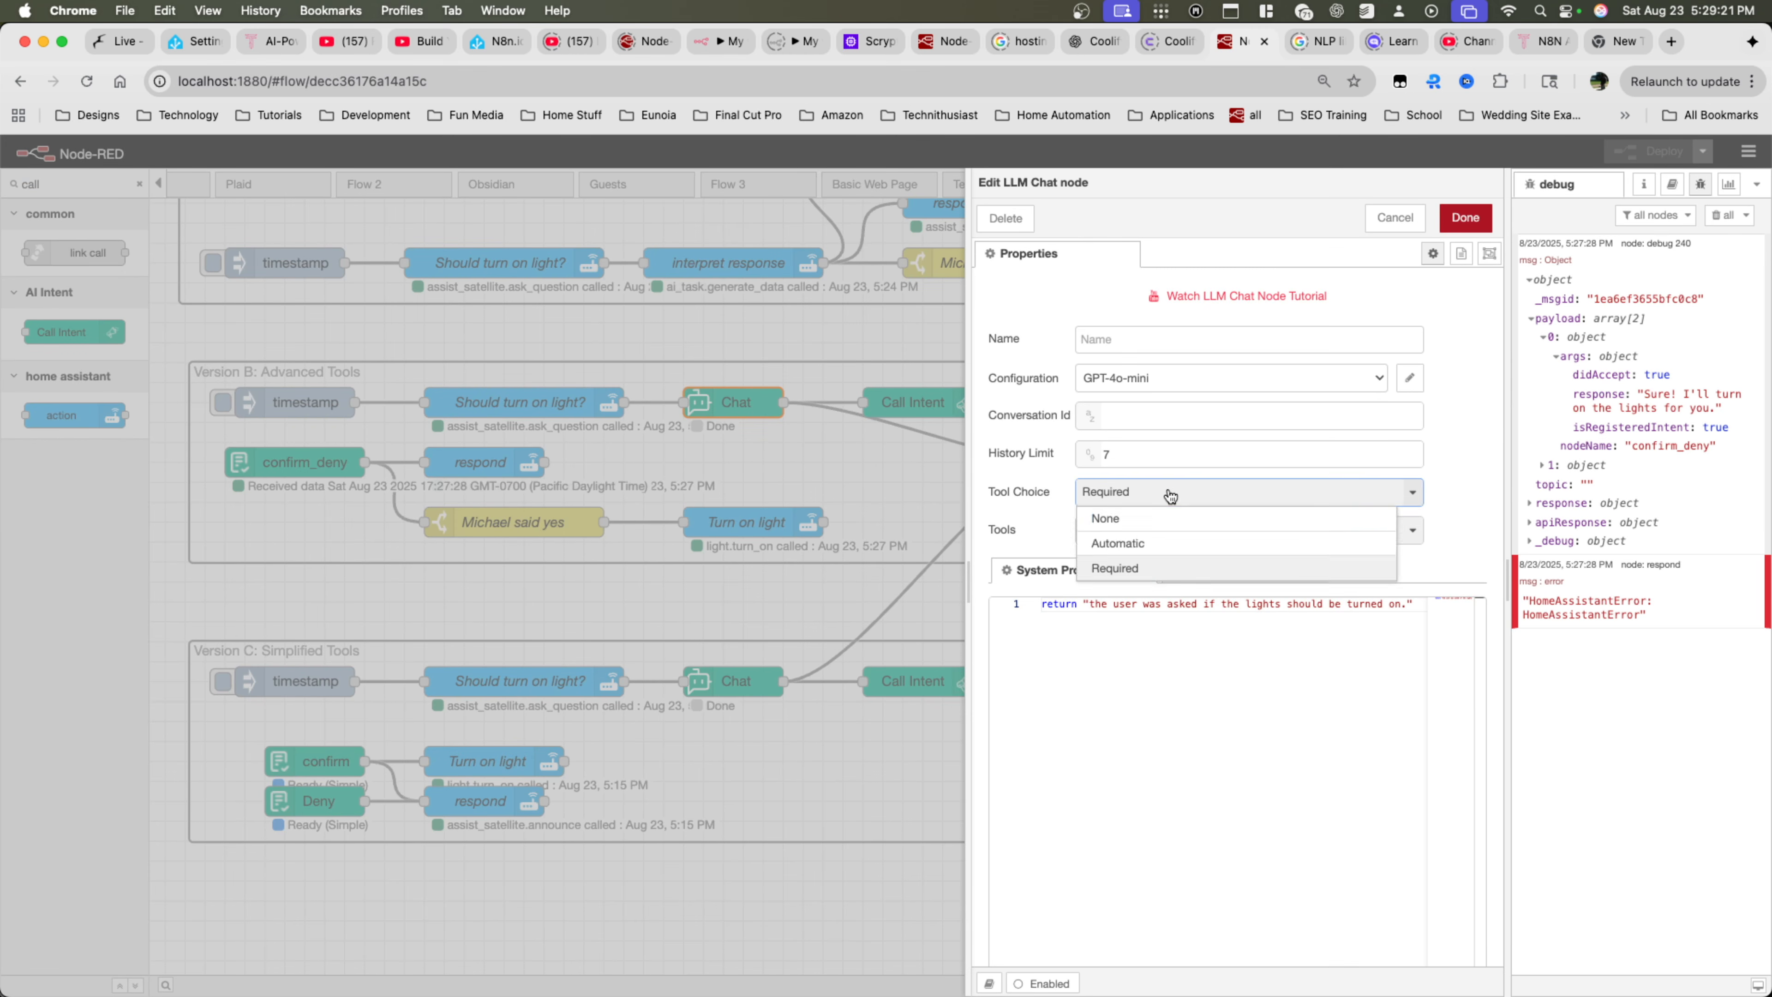
pyautogui.click(1170, 496)
pyautogui.click(1149, 532)
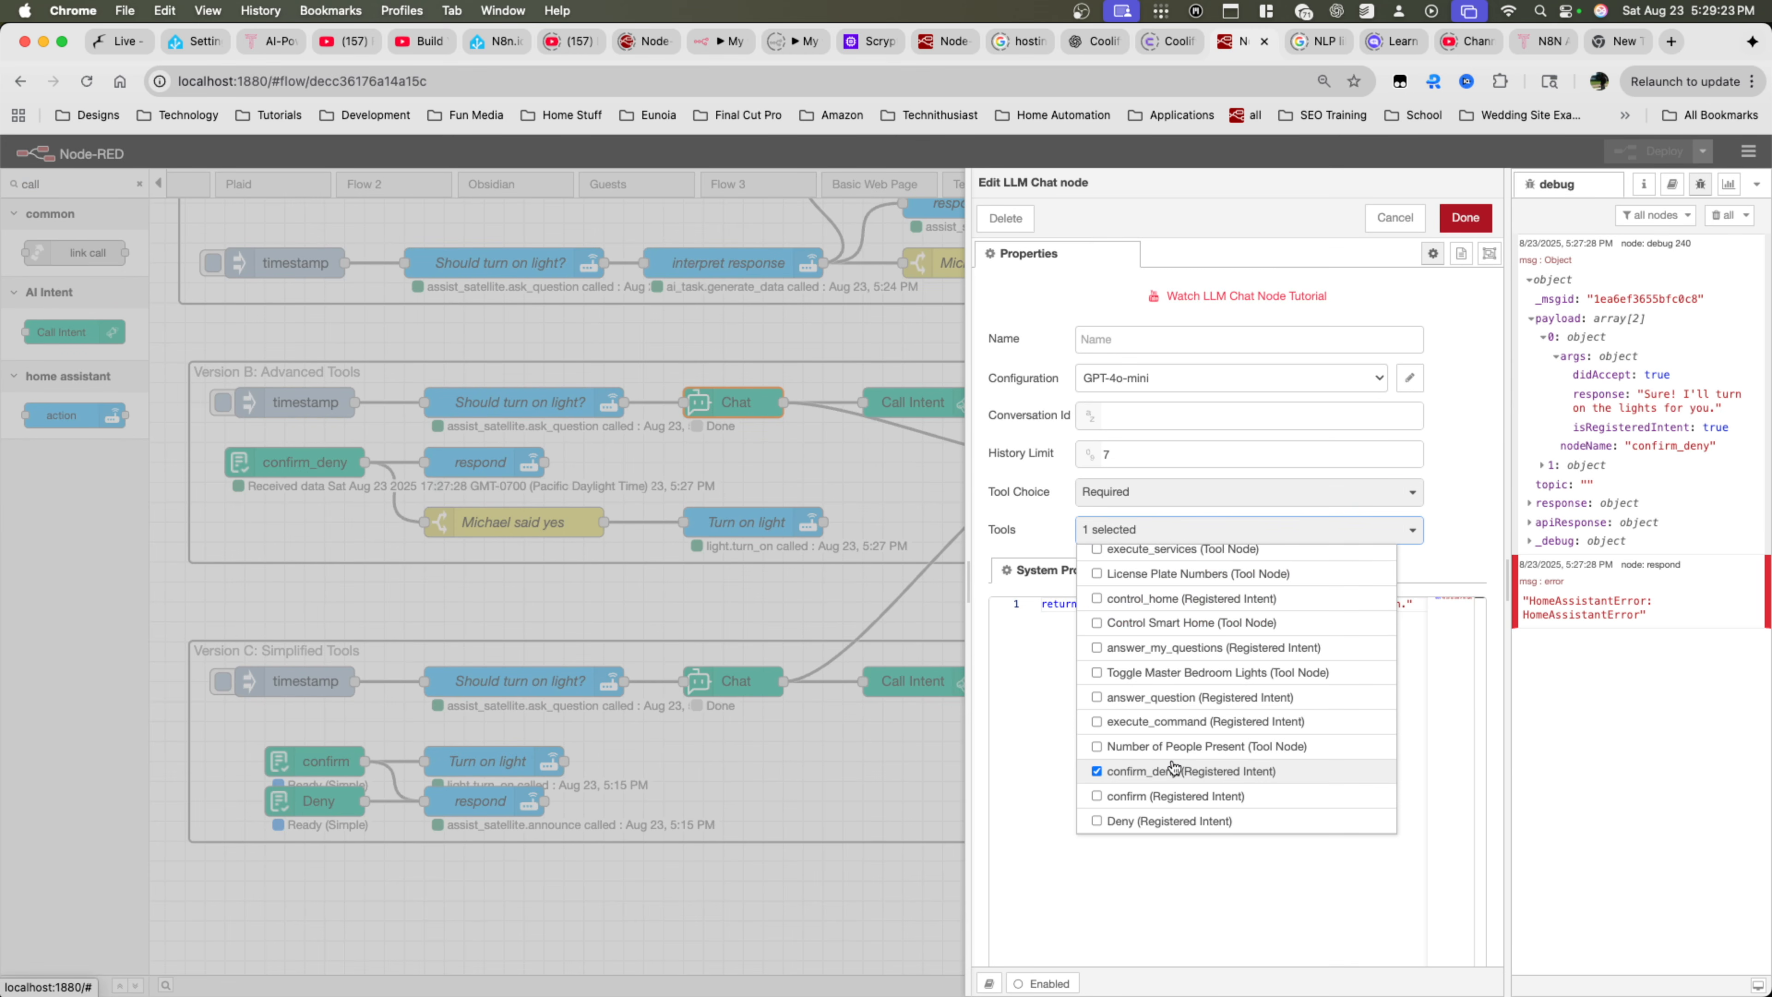
pyautogui.scroll(5, 1174, 768)
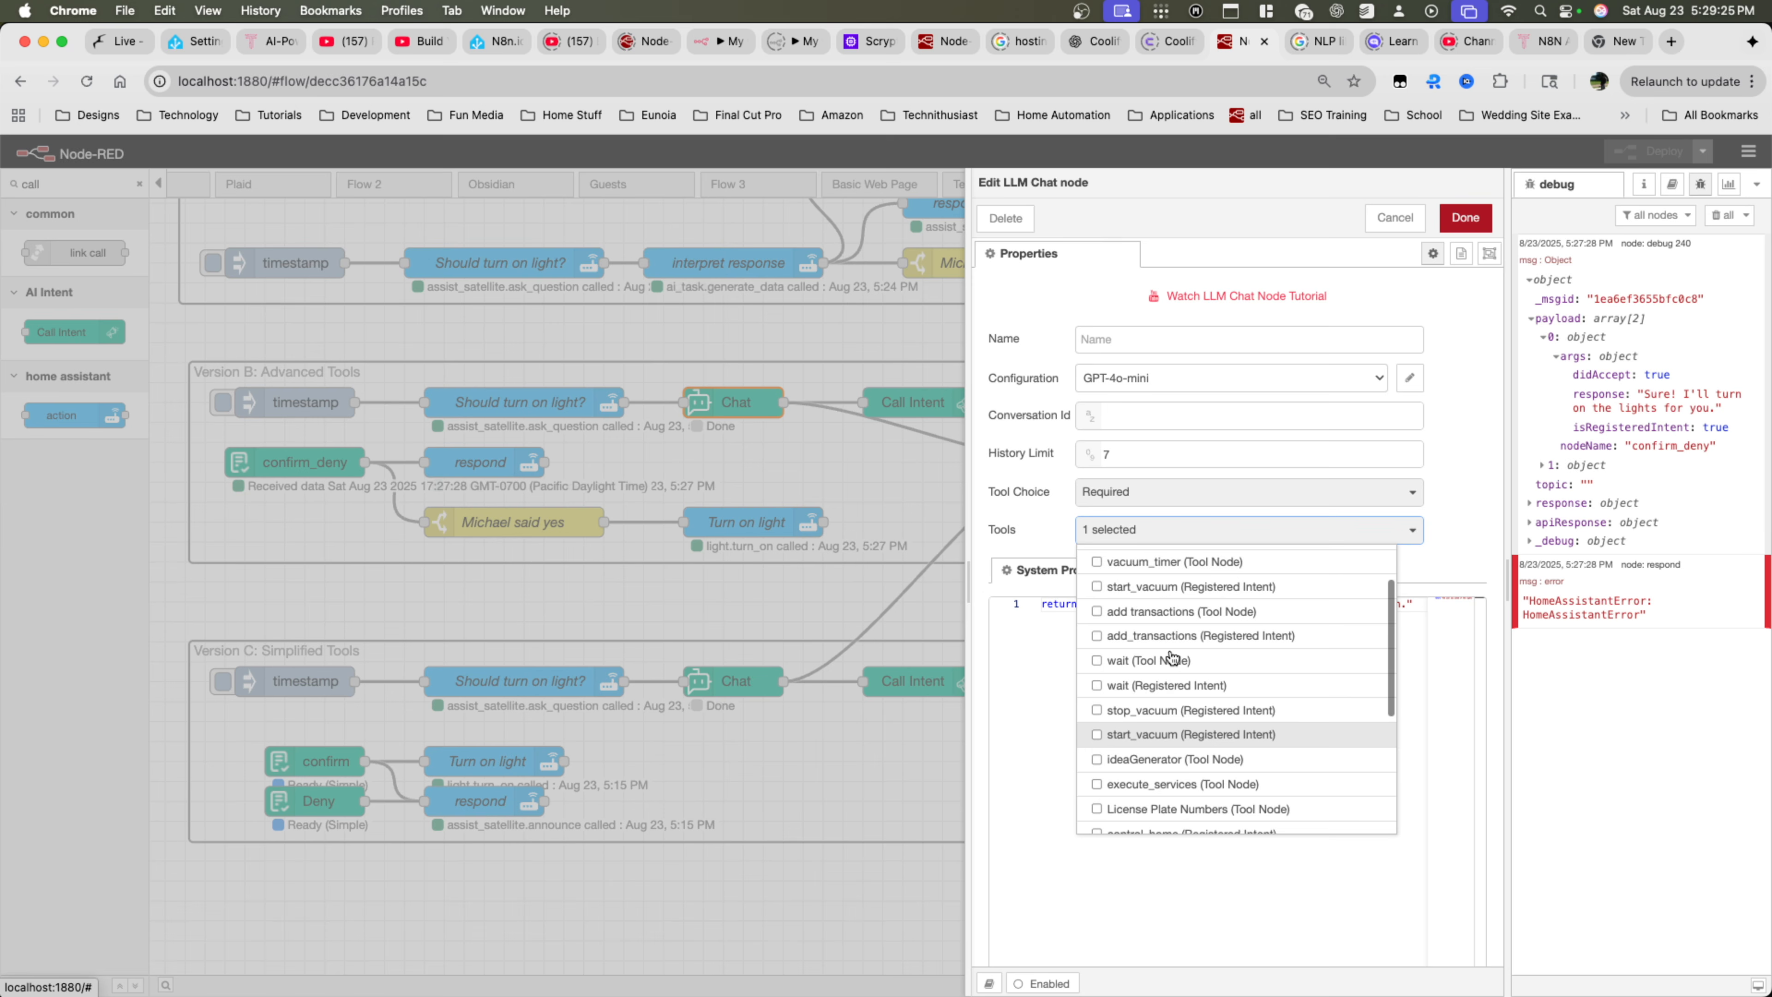
pyautogui.scroll(-3, 1172, 658)
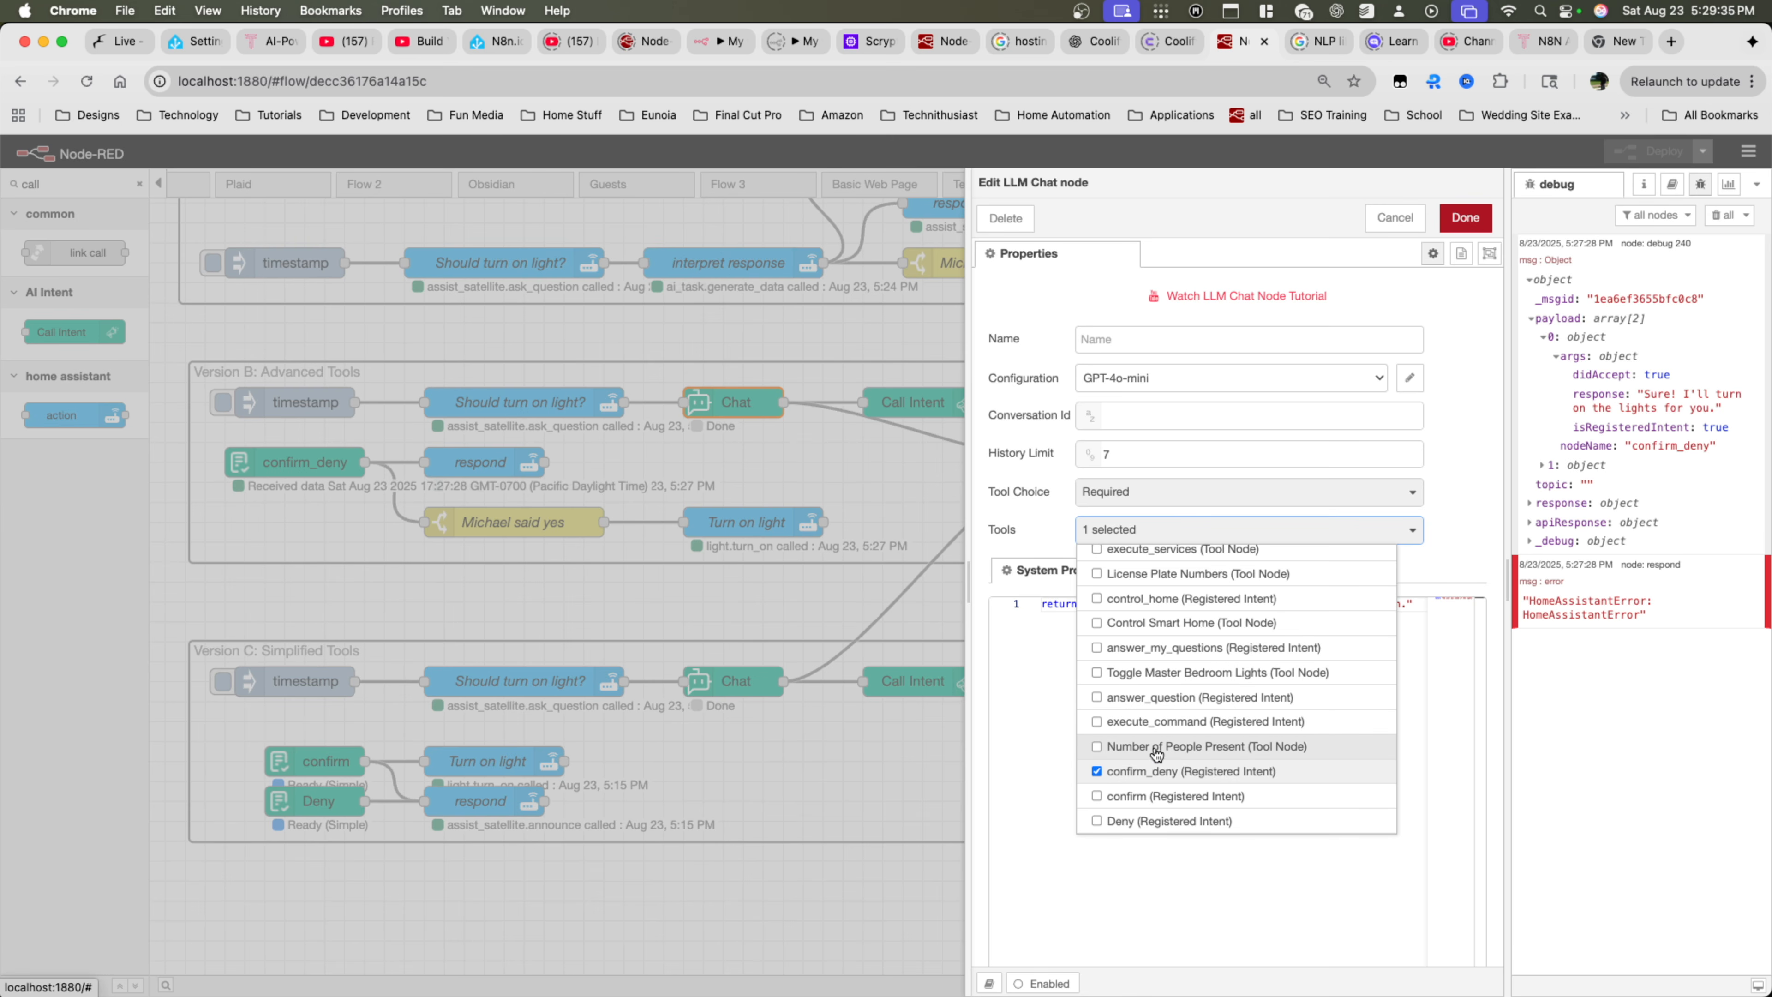
pyautogui.click(900, 407)
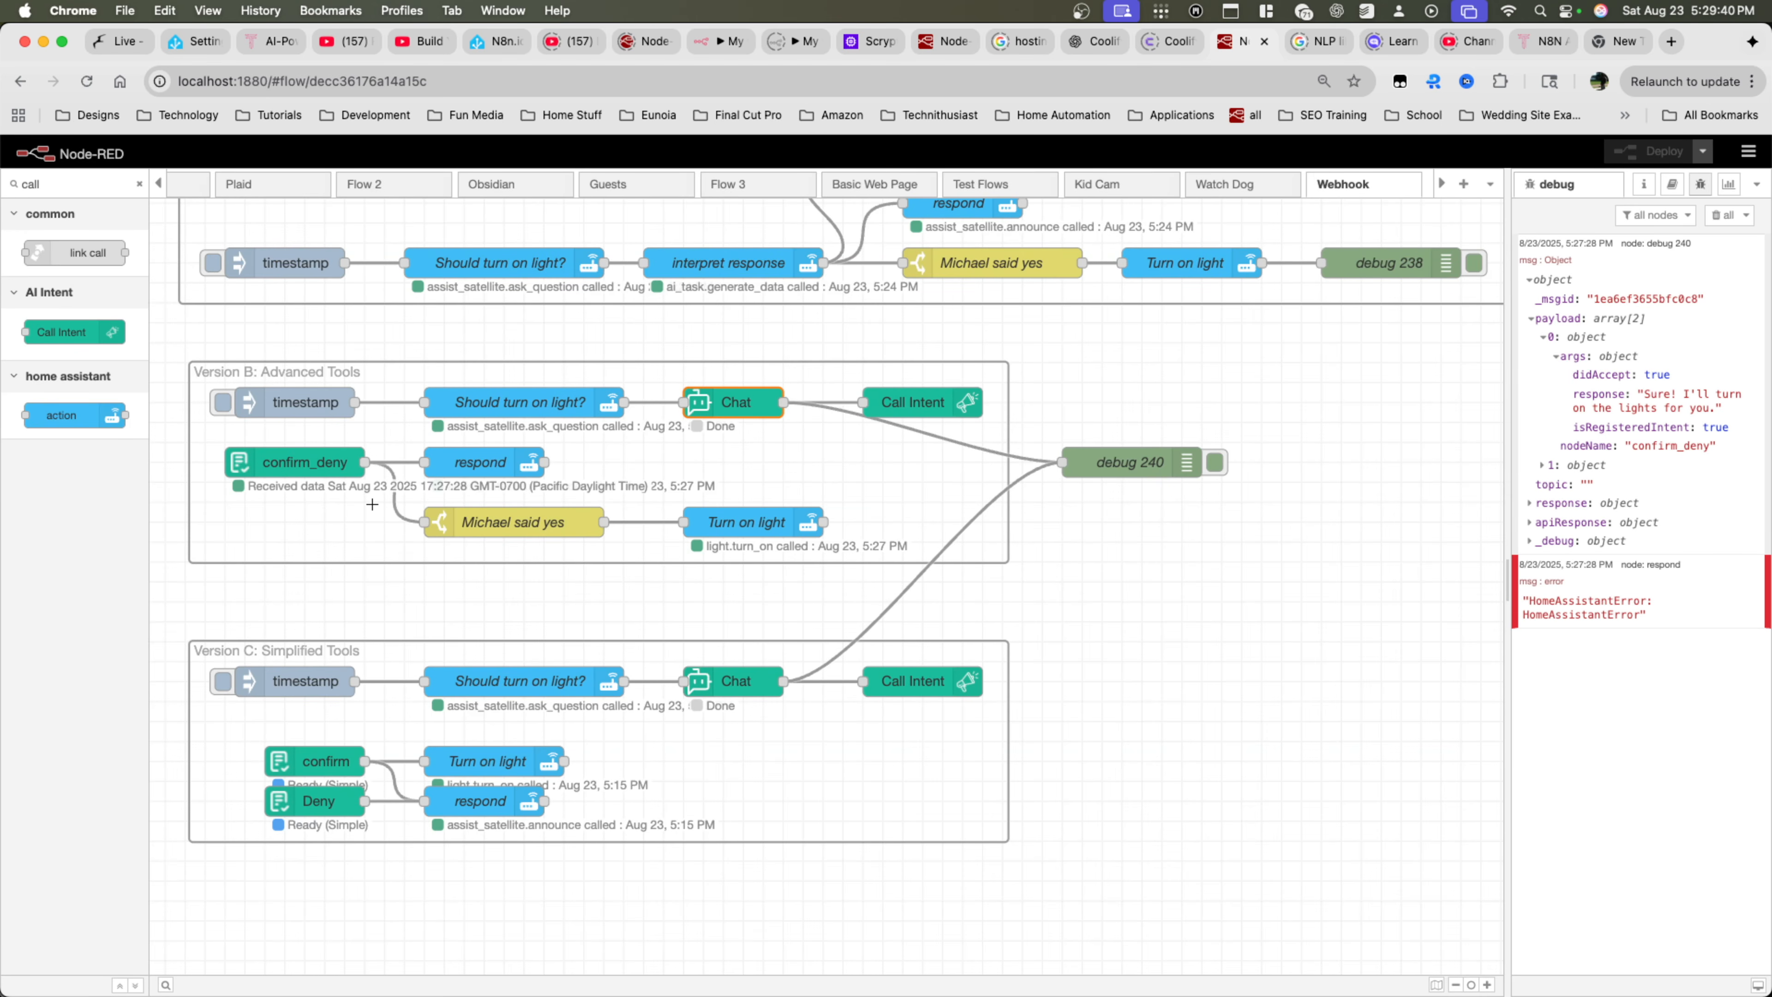
pyautogui.click(726, 269)
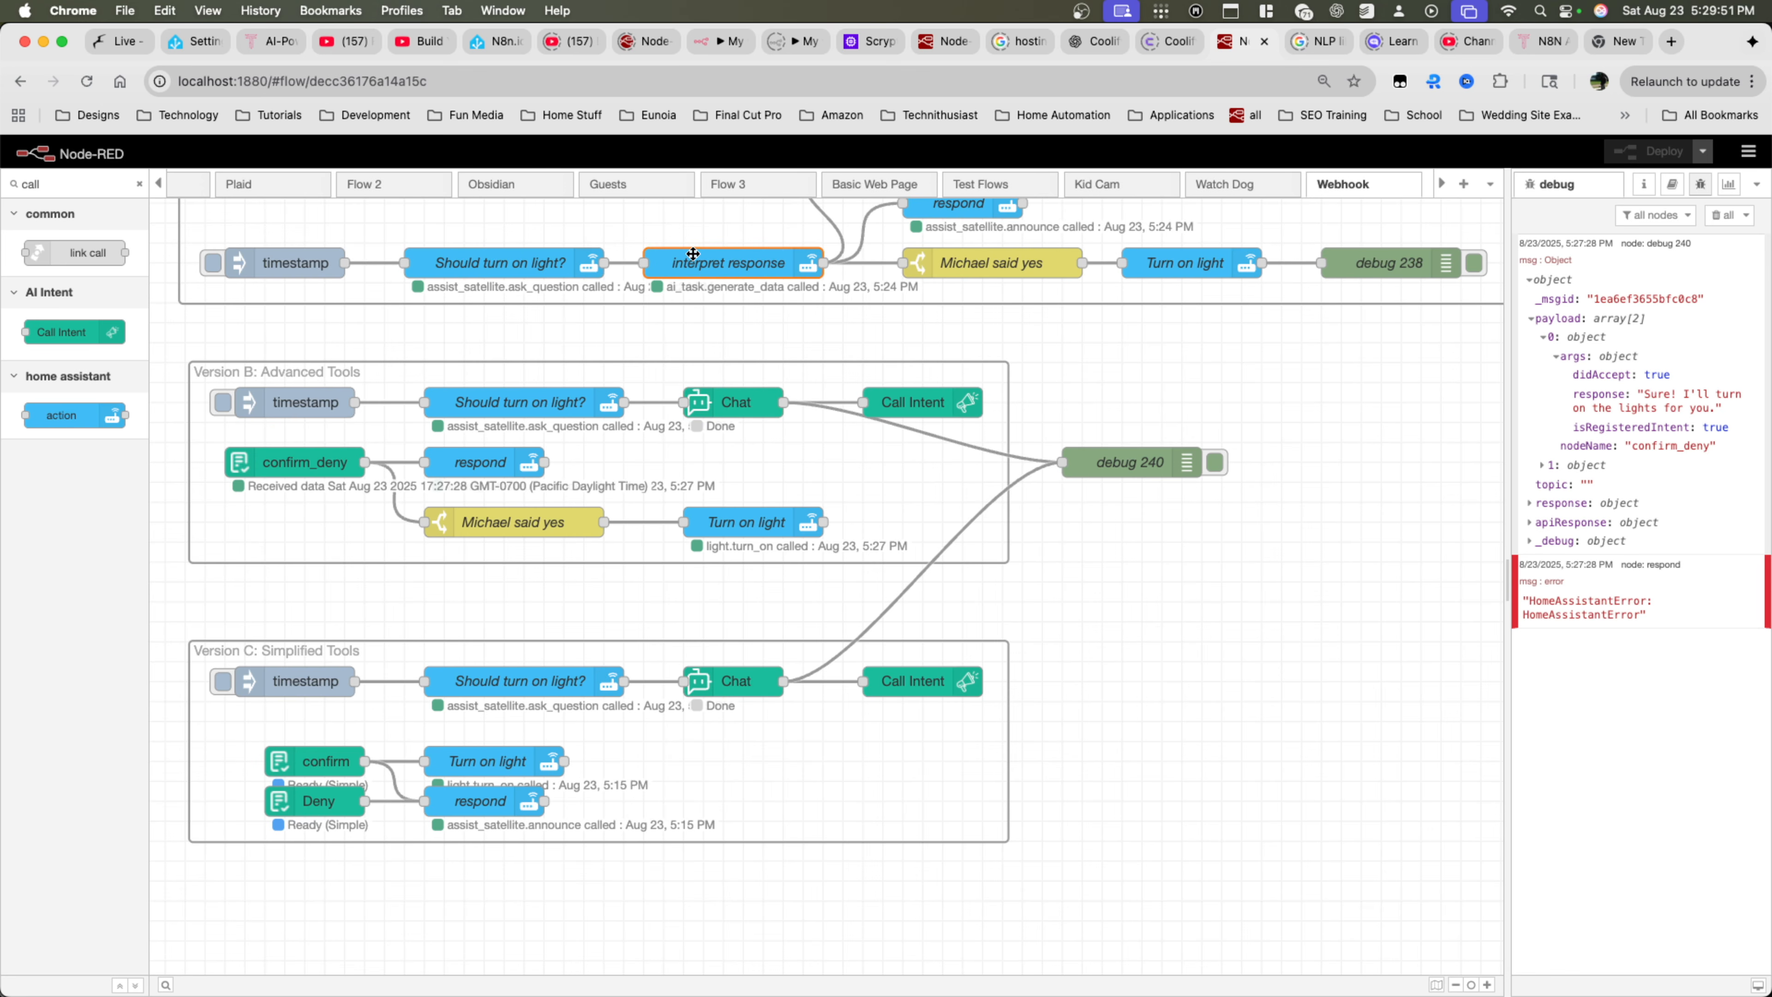
pyautogui.click(921, 402)
pyautogui.click(721, 407)
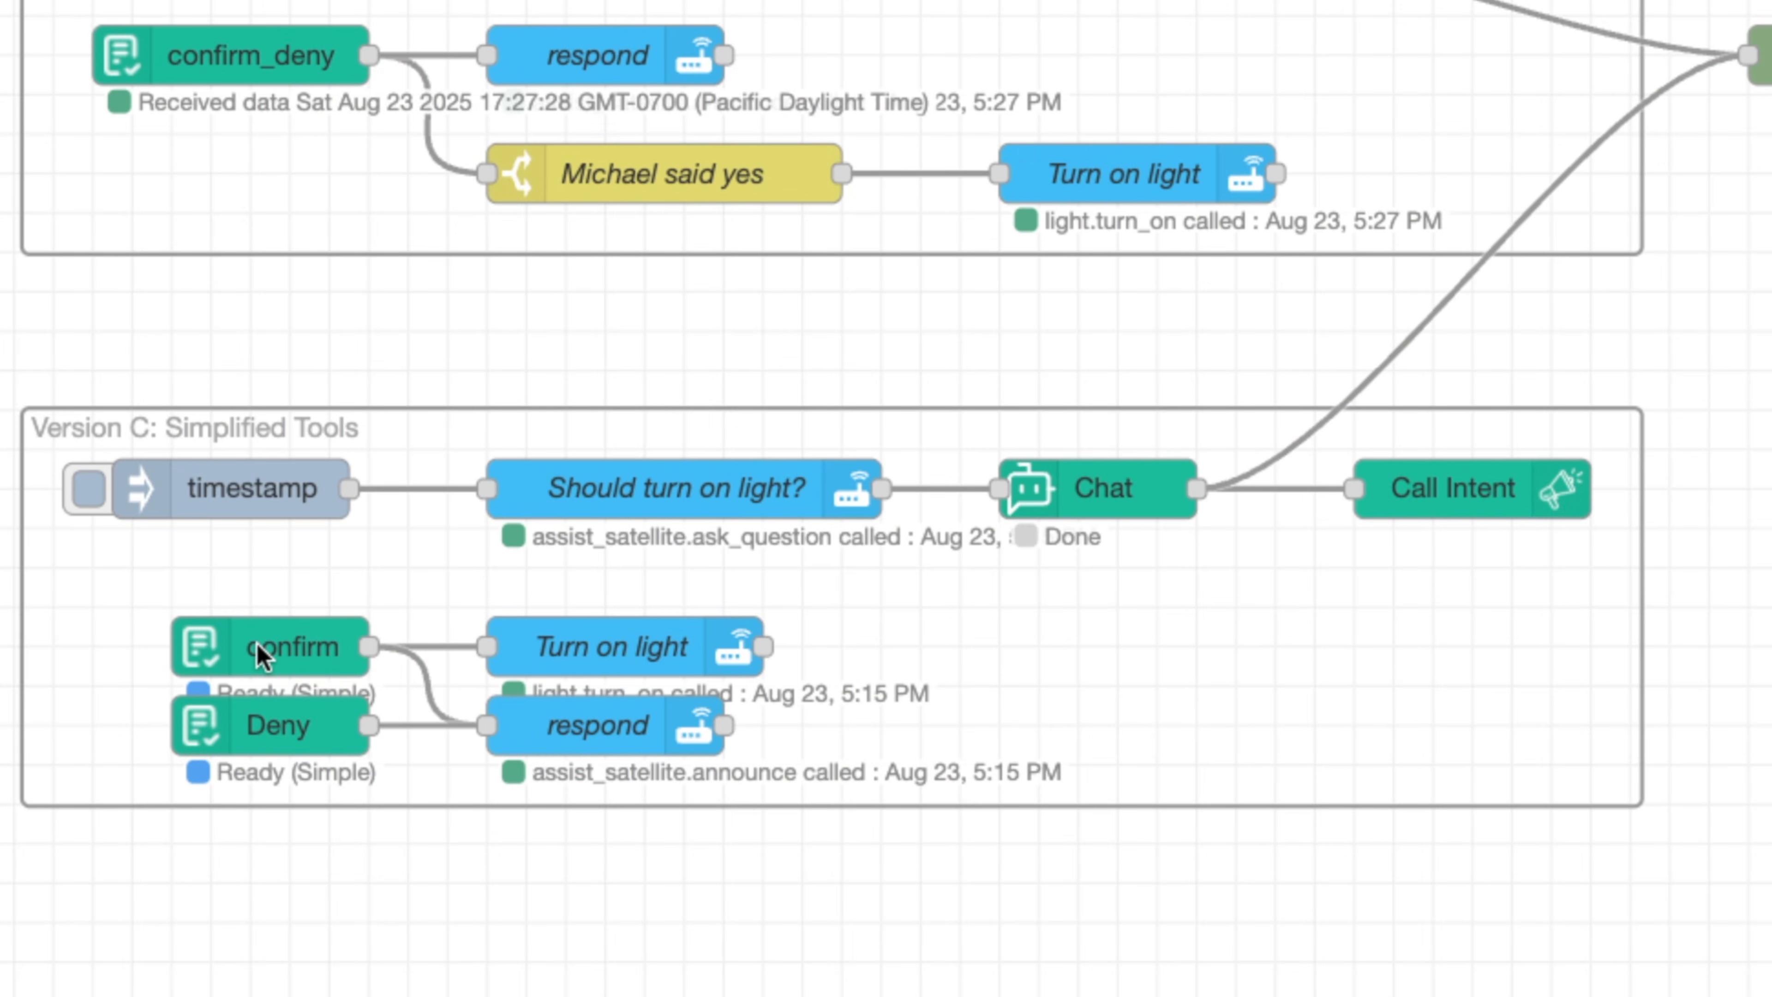
# Reopen the confirm_deny intent to review its advance mode and schema parameters, and close it without changes
pyautogui.doubleClick(230, 60)
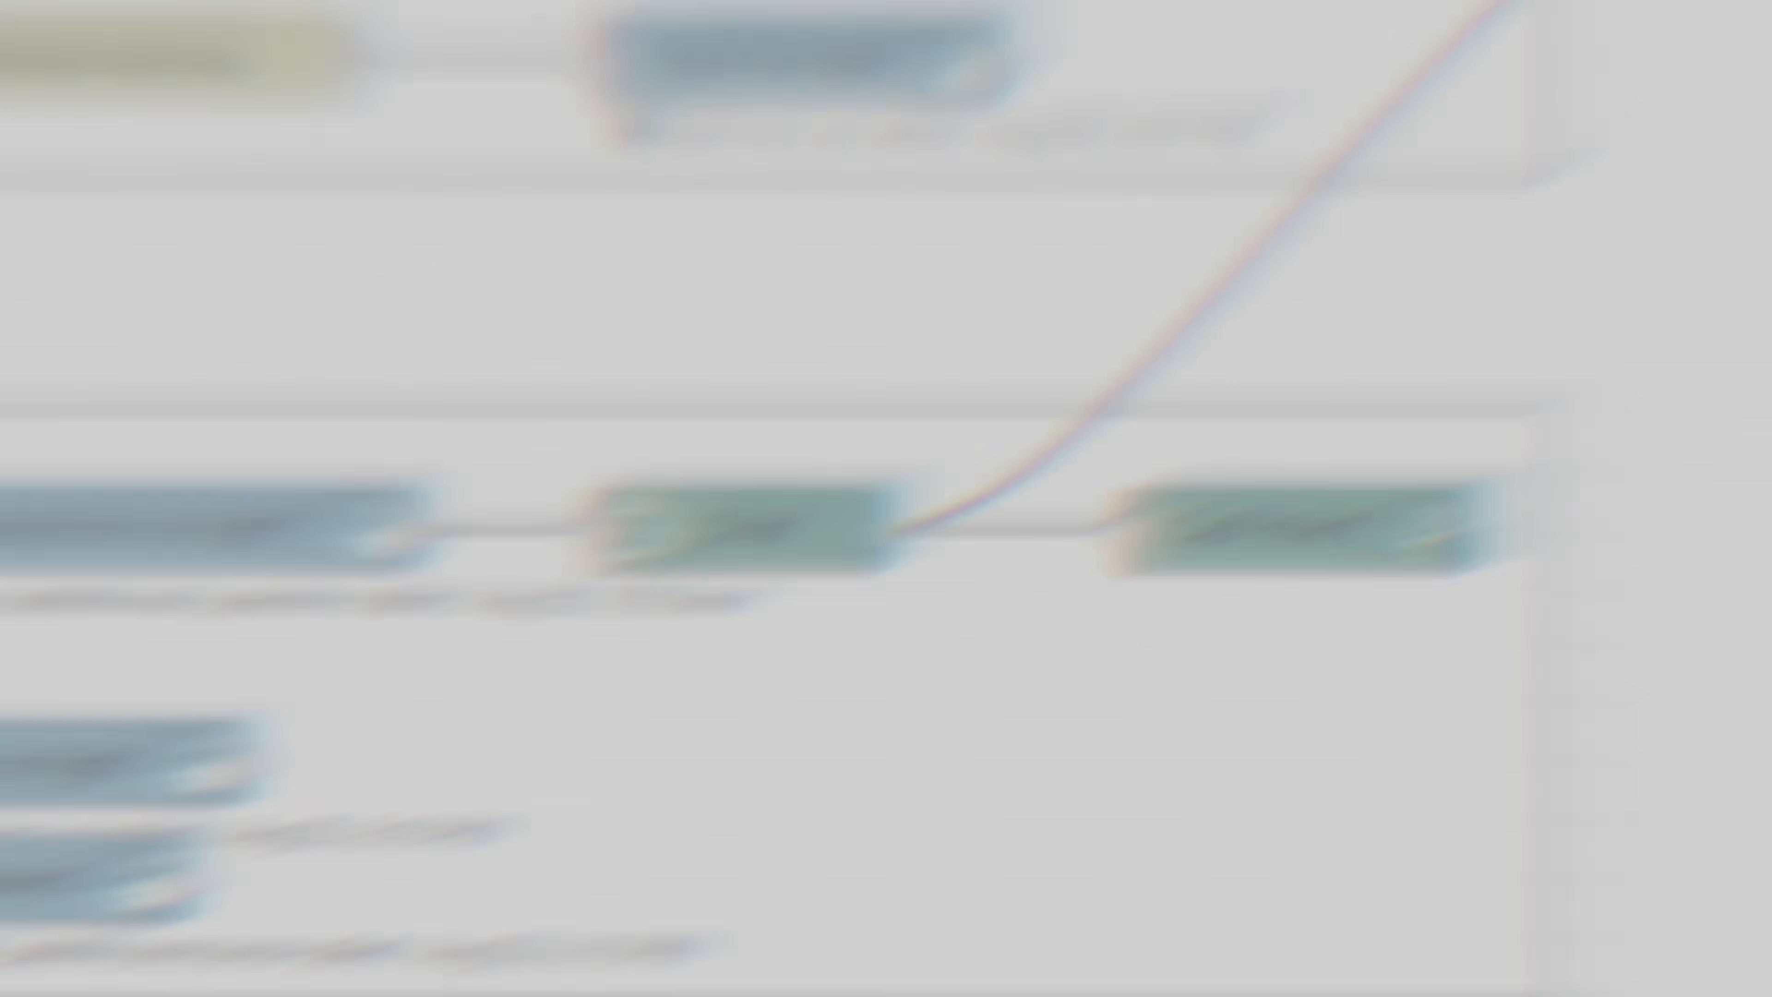
pyautogui.scroll(3, 999, 690)
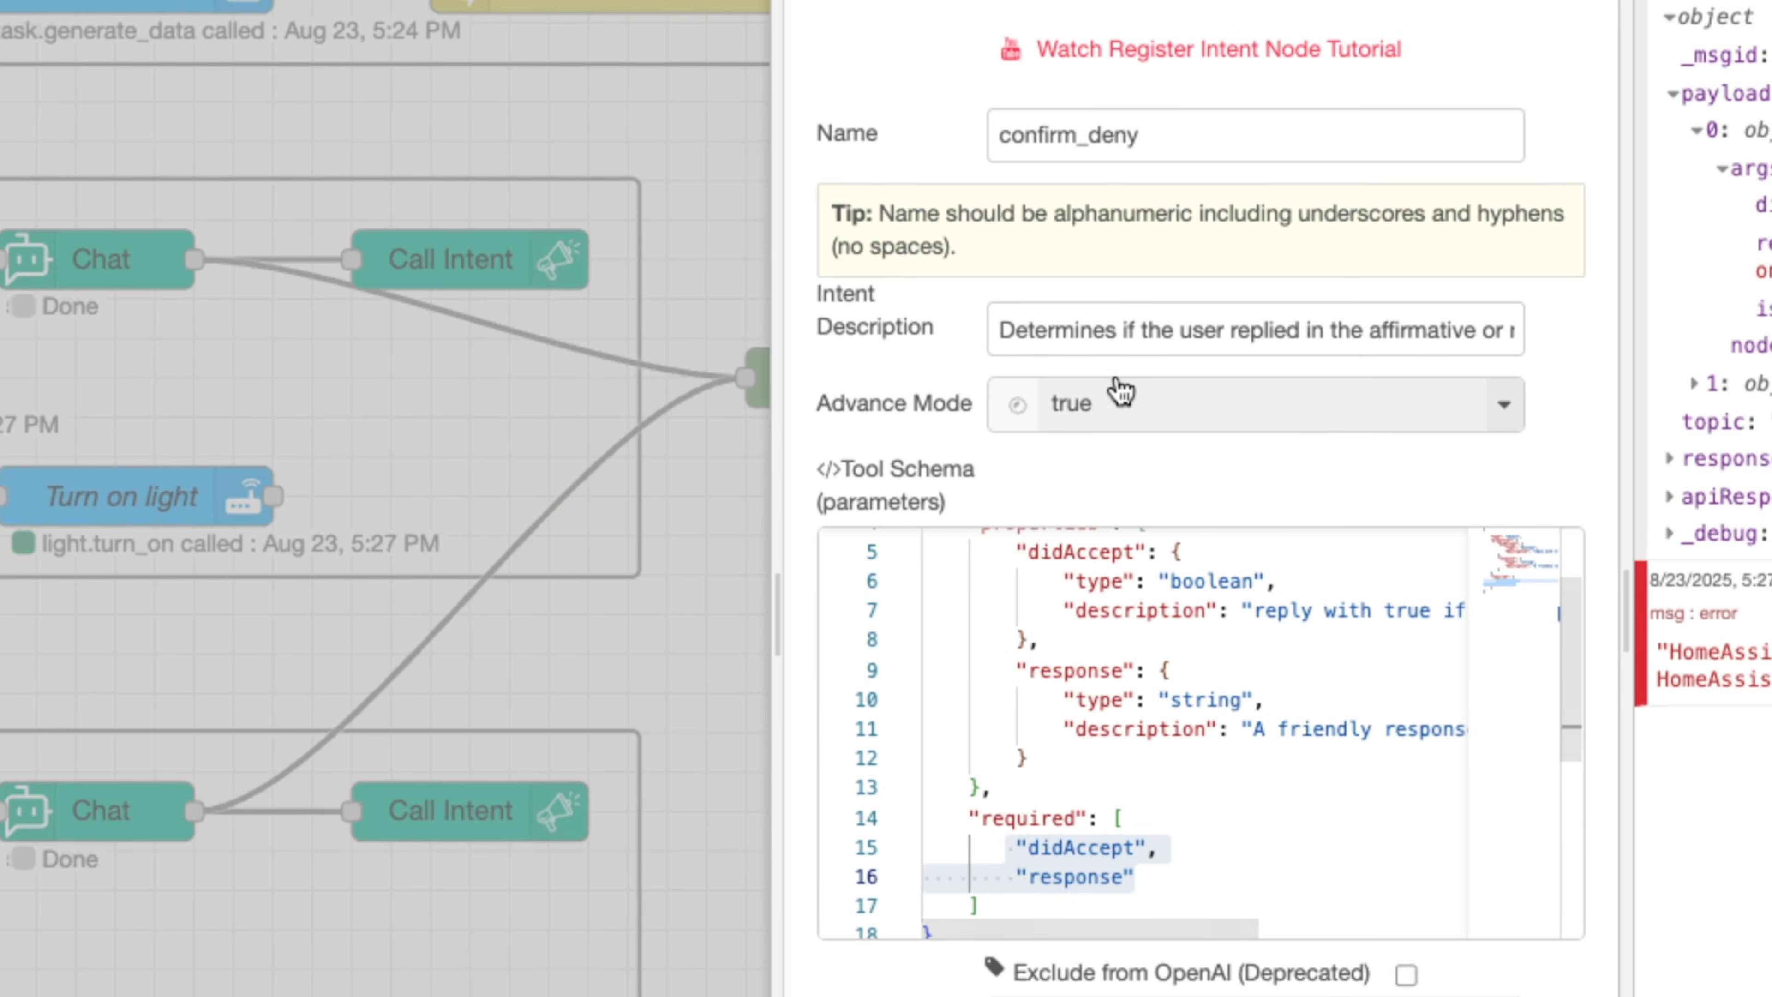
pyautogui.scroll(2, 999, 690)
pyautogui.moveTo(961, 580); pyautogui.dragTo(1116, 892)
pyautogui.click(1535, 2)
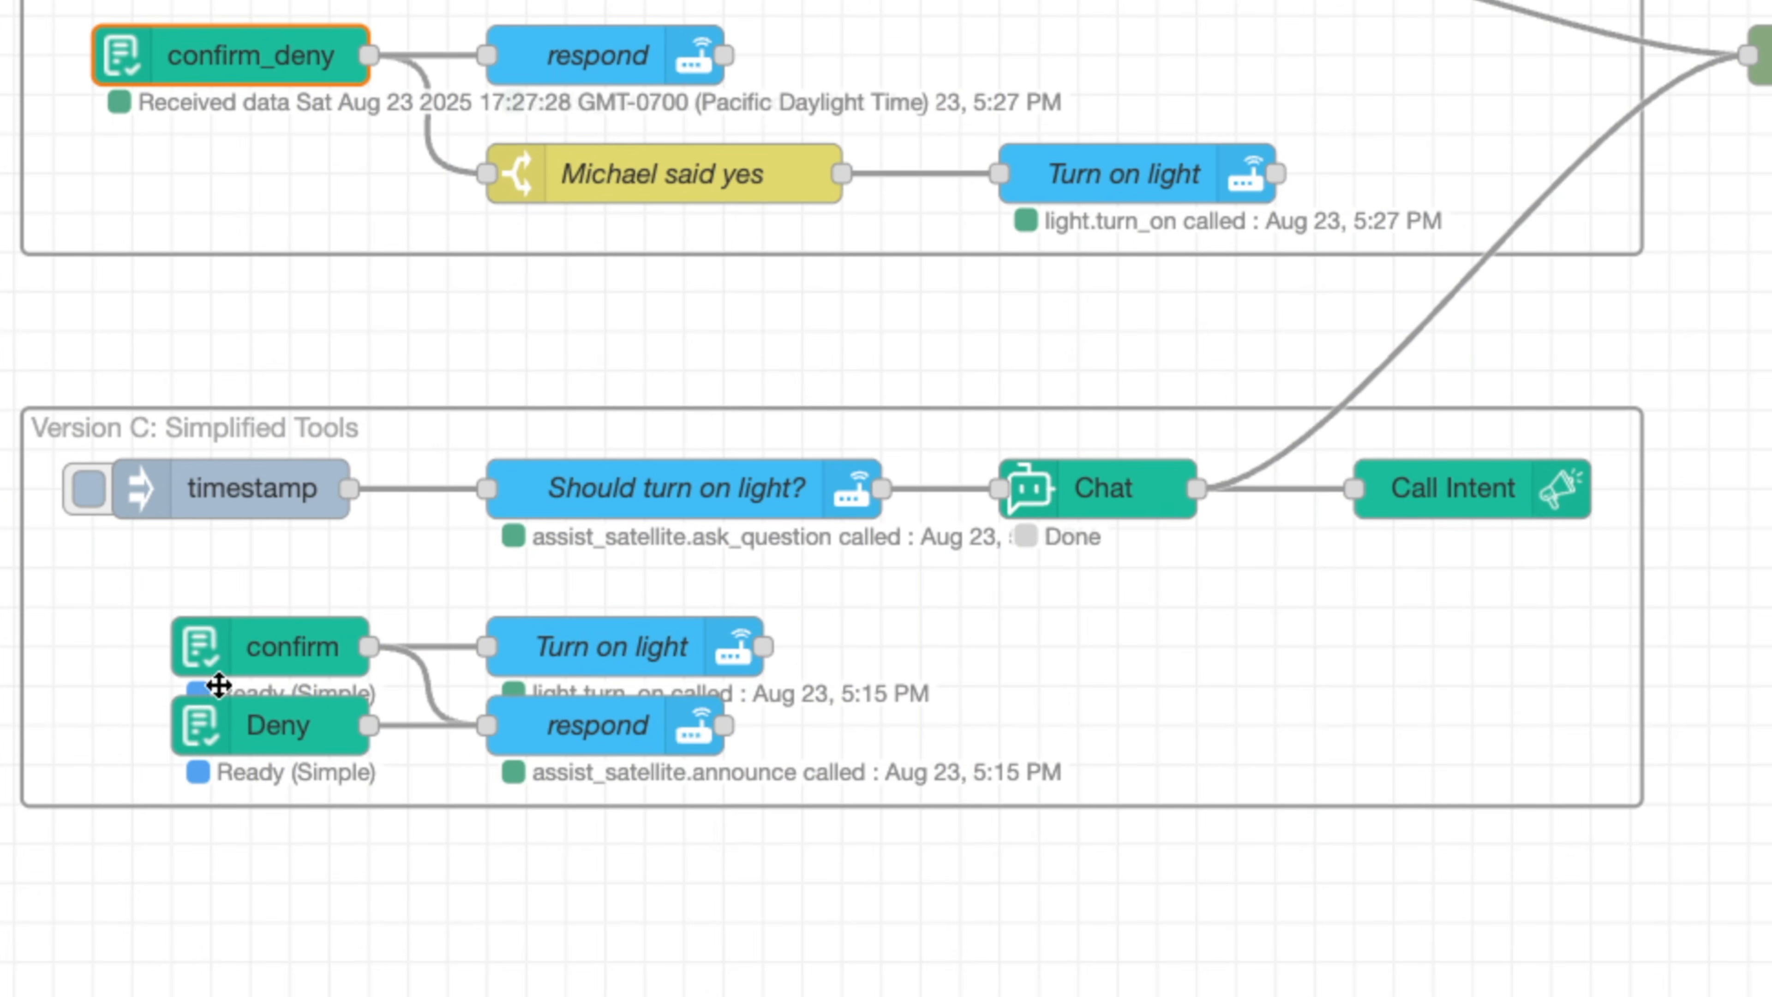
# Examine the confirm intent's description and settings, close it with its values saved, and view the Deny intent's description
pyautogui.doubleClick(257, 645)
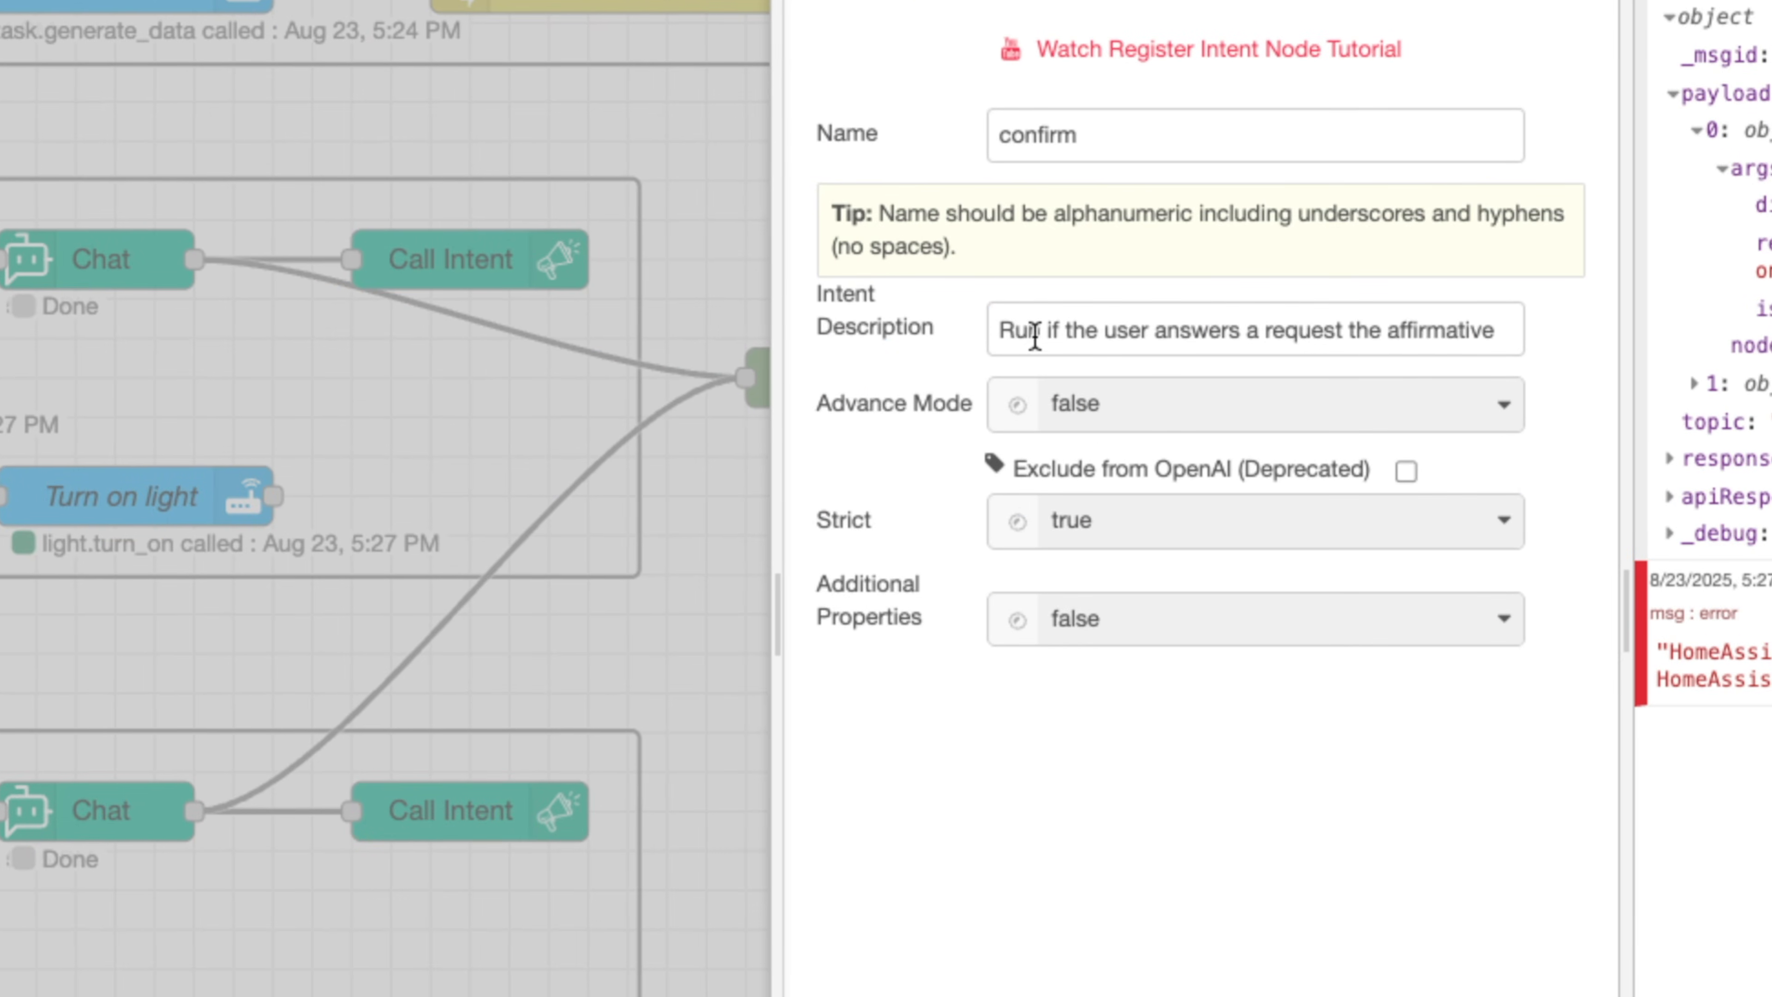
pyautogui.moveTo(1008, 331); pyautogui.dragTo(1163, 342)
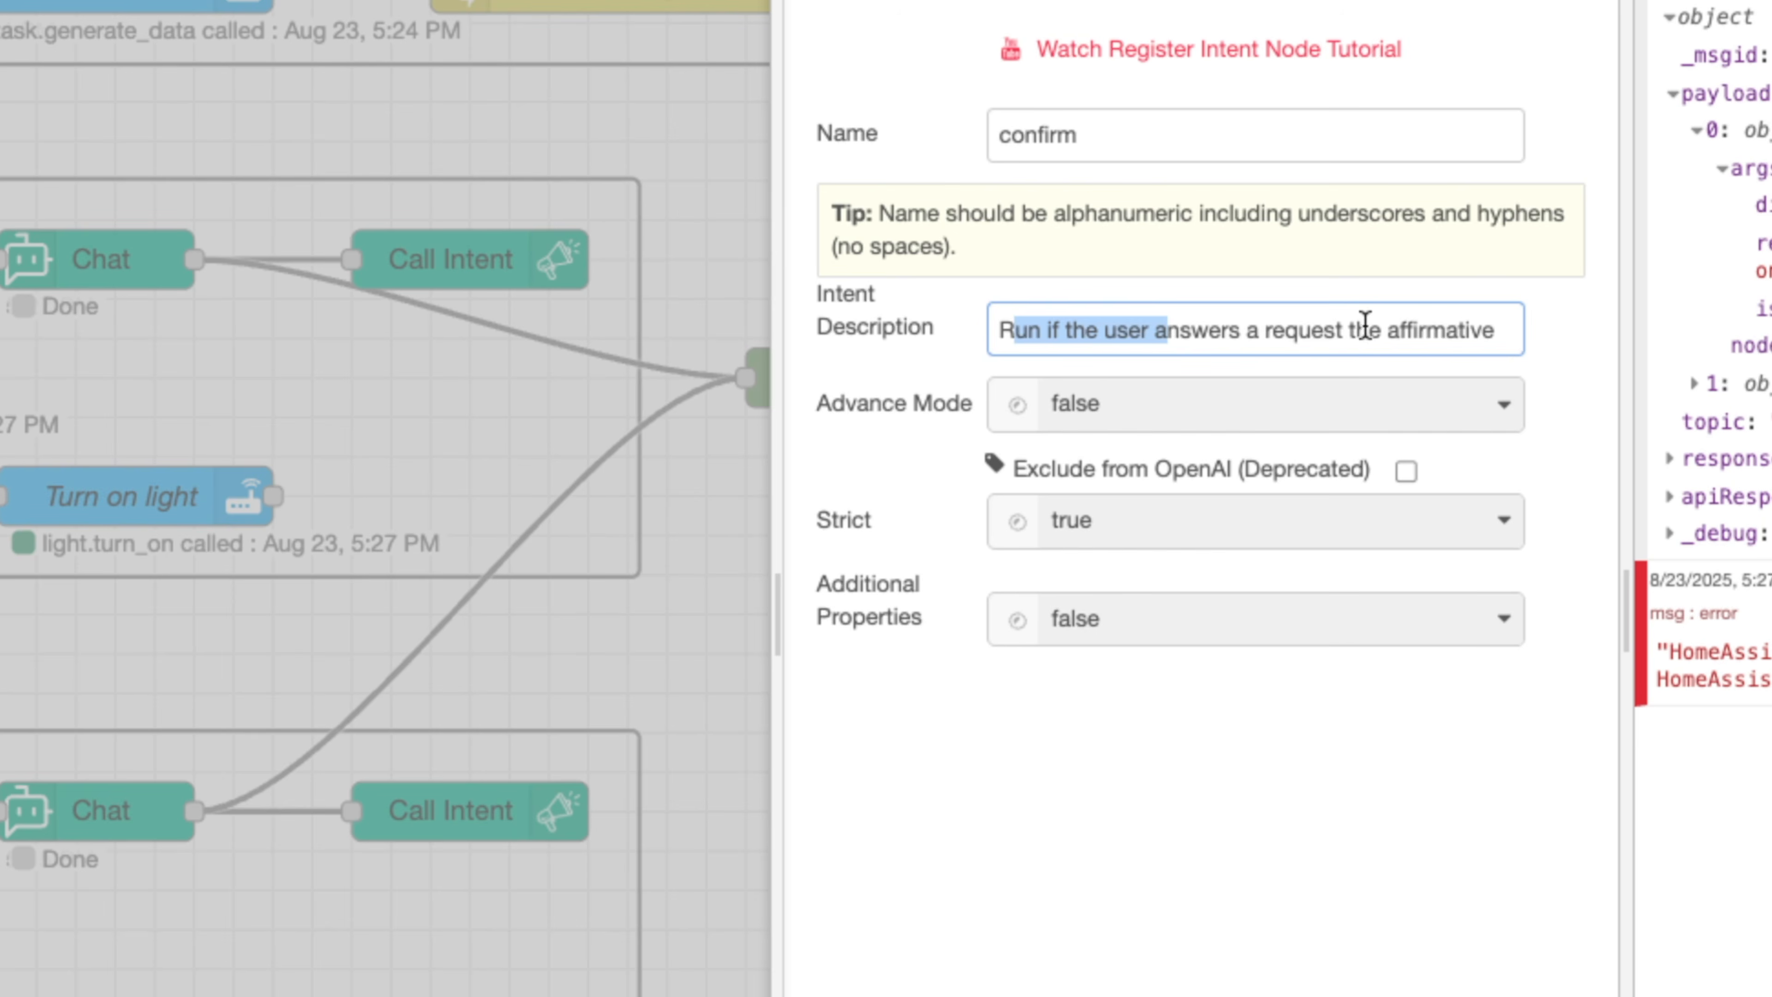
pyautogui.click(1347, 330)
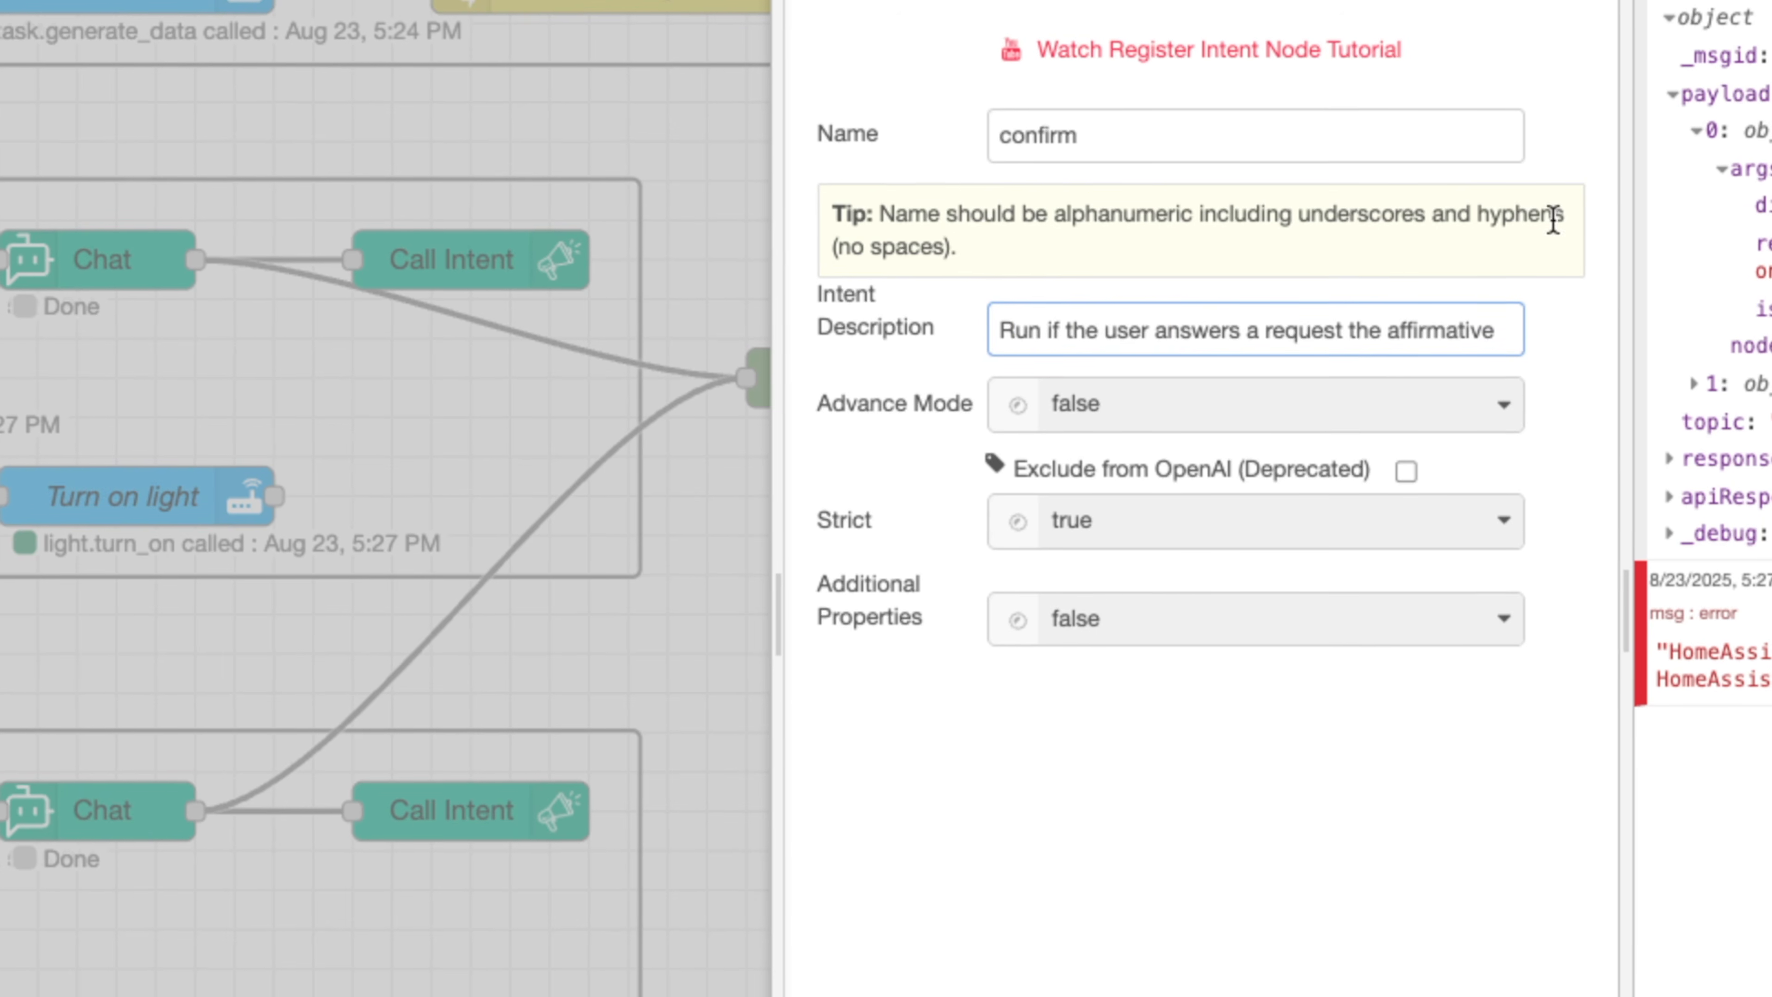
pyautogui.click(1473, 217)
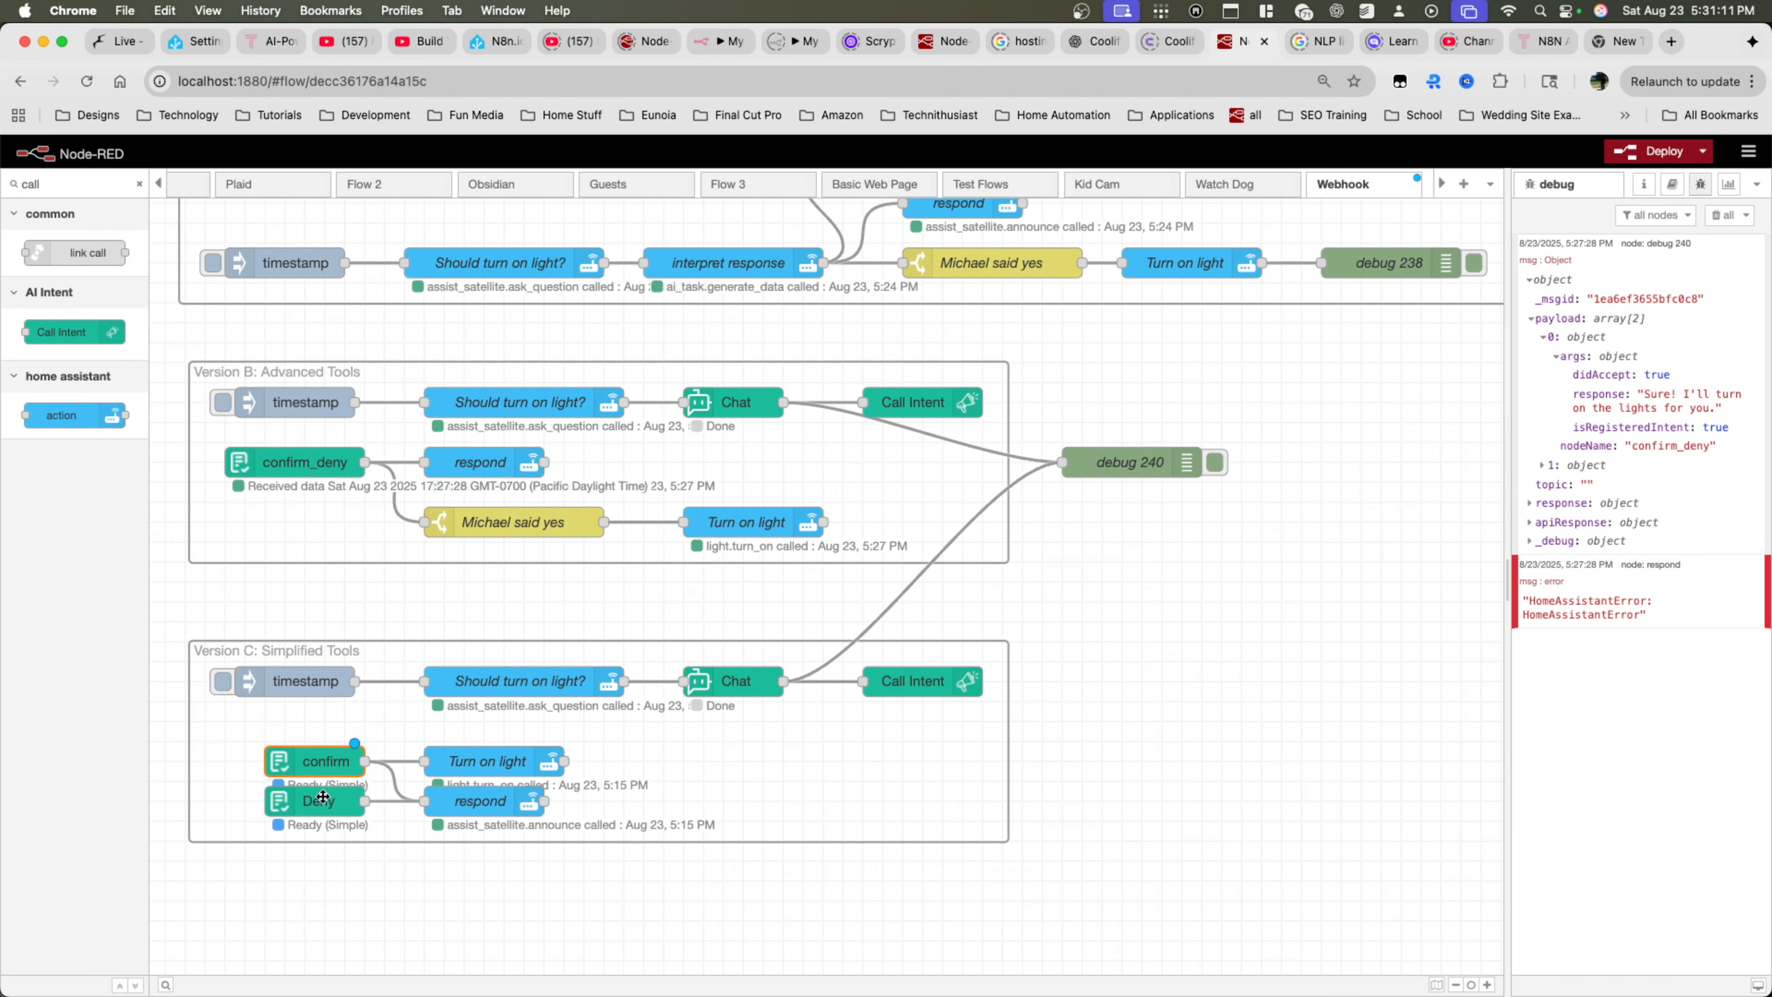
pyautogui.doubleClick(322, 796)
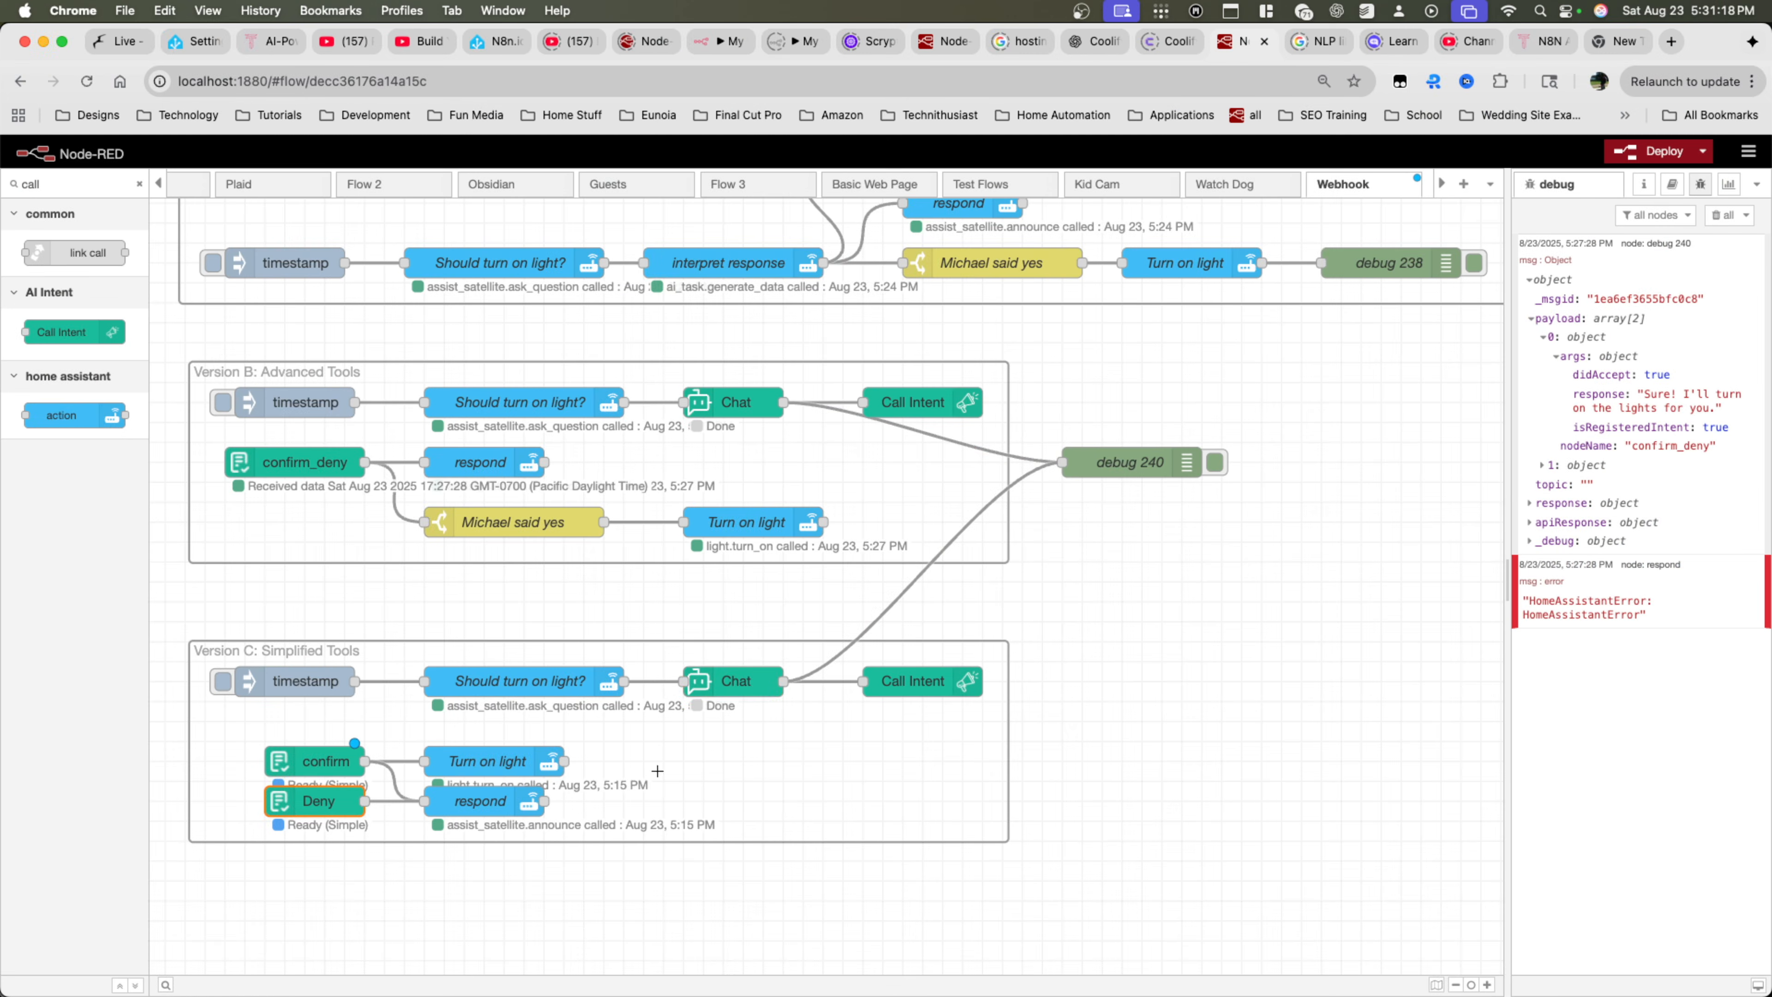
# Review the Version C Chat node's system prompt and the tools enabled for it, and cancel out of its properties
pyautogui.click(733, 677)
pyautogui.doubleClick(733, 677)
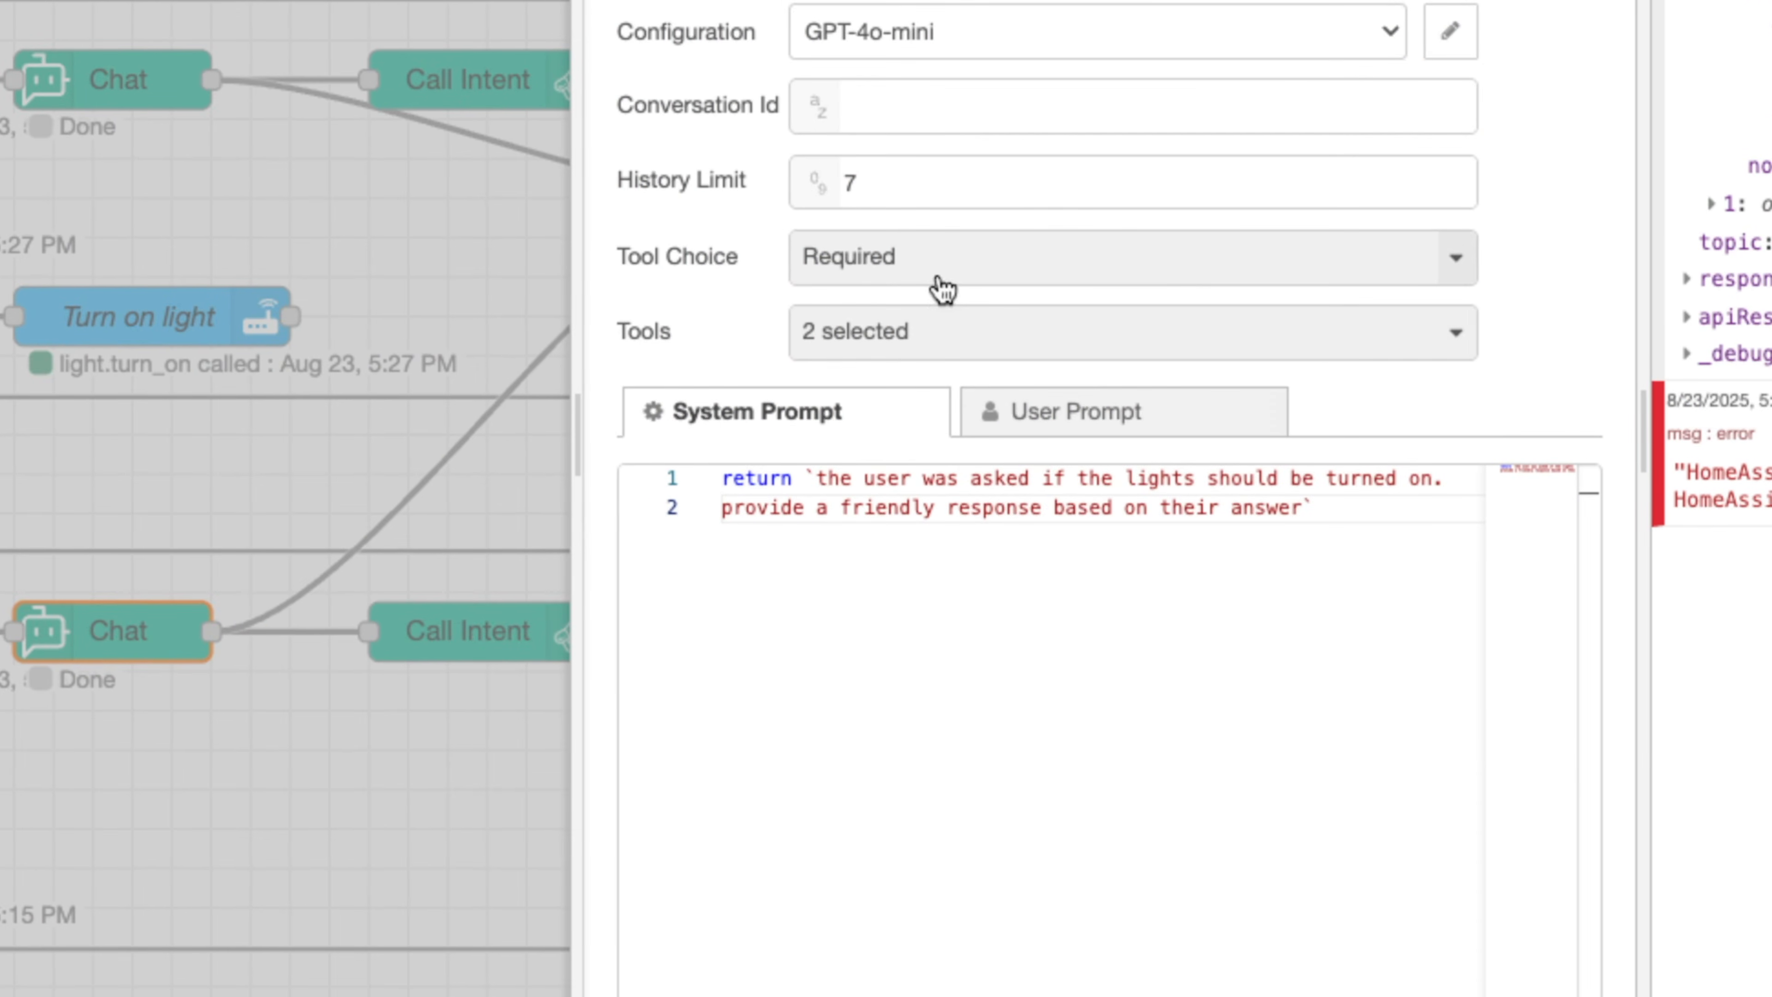
pyautogui.click(935, 332)
pyautogui.scroll(-5, 950, 768)
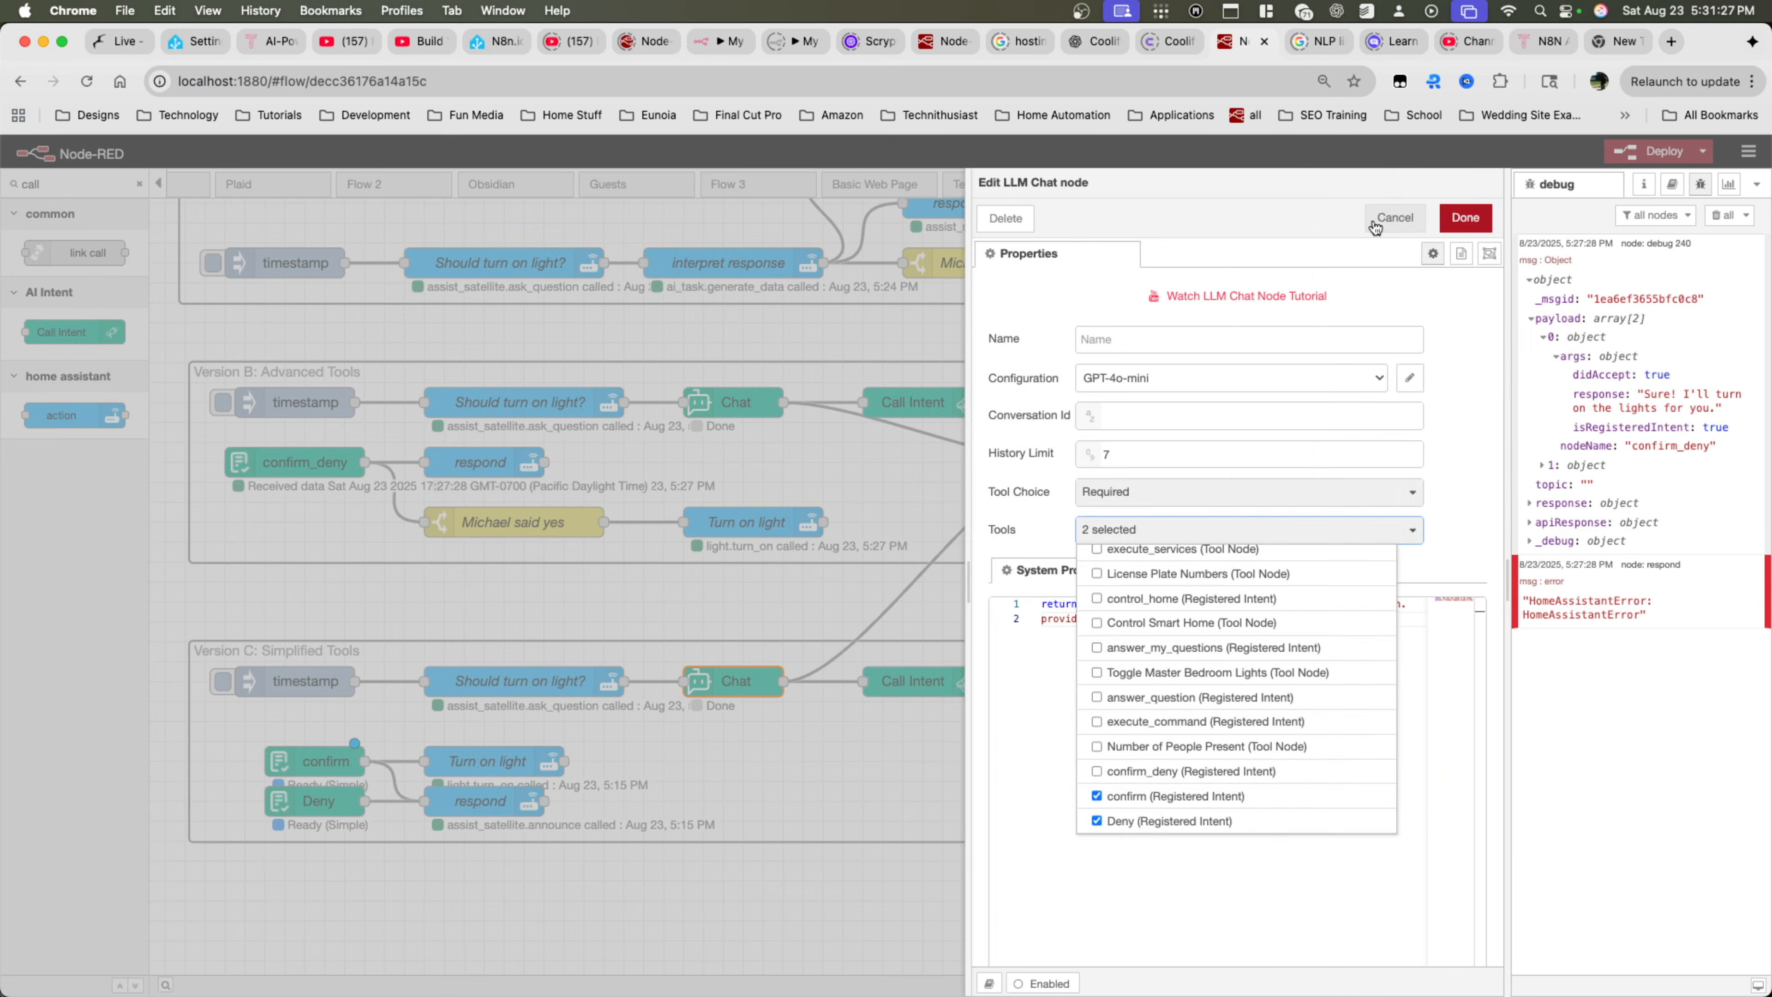
pyautogui.click(1390, 224)
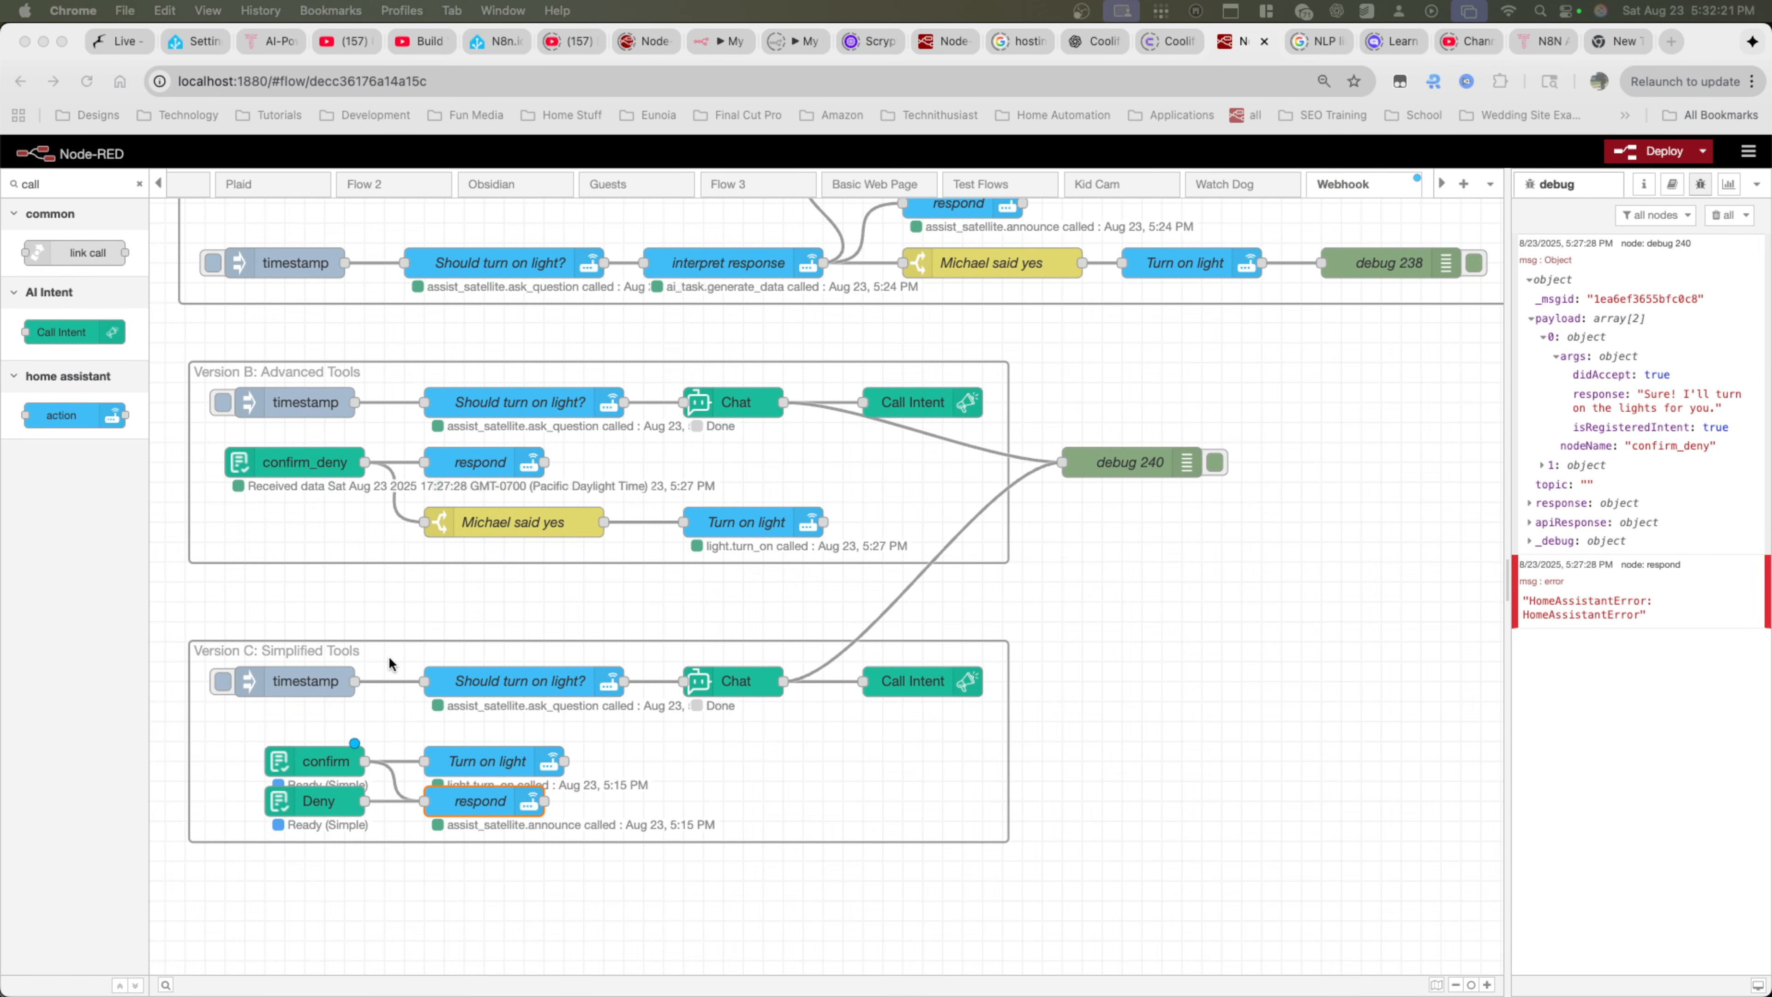
# Run the Version C flow with the debug log cleared, and examine the payload's node name and arguments in the output
pyautogui.click(222, 683)
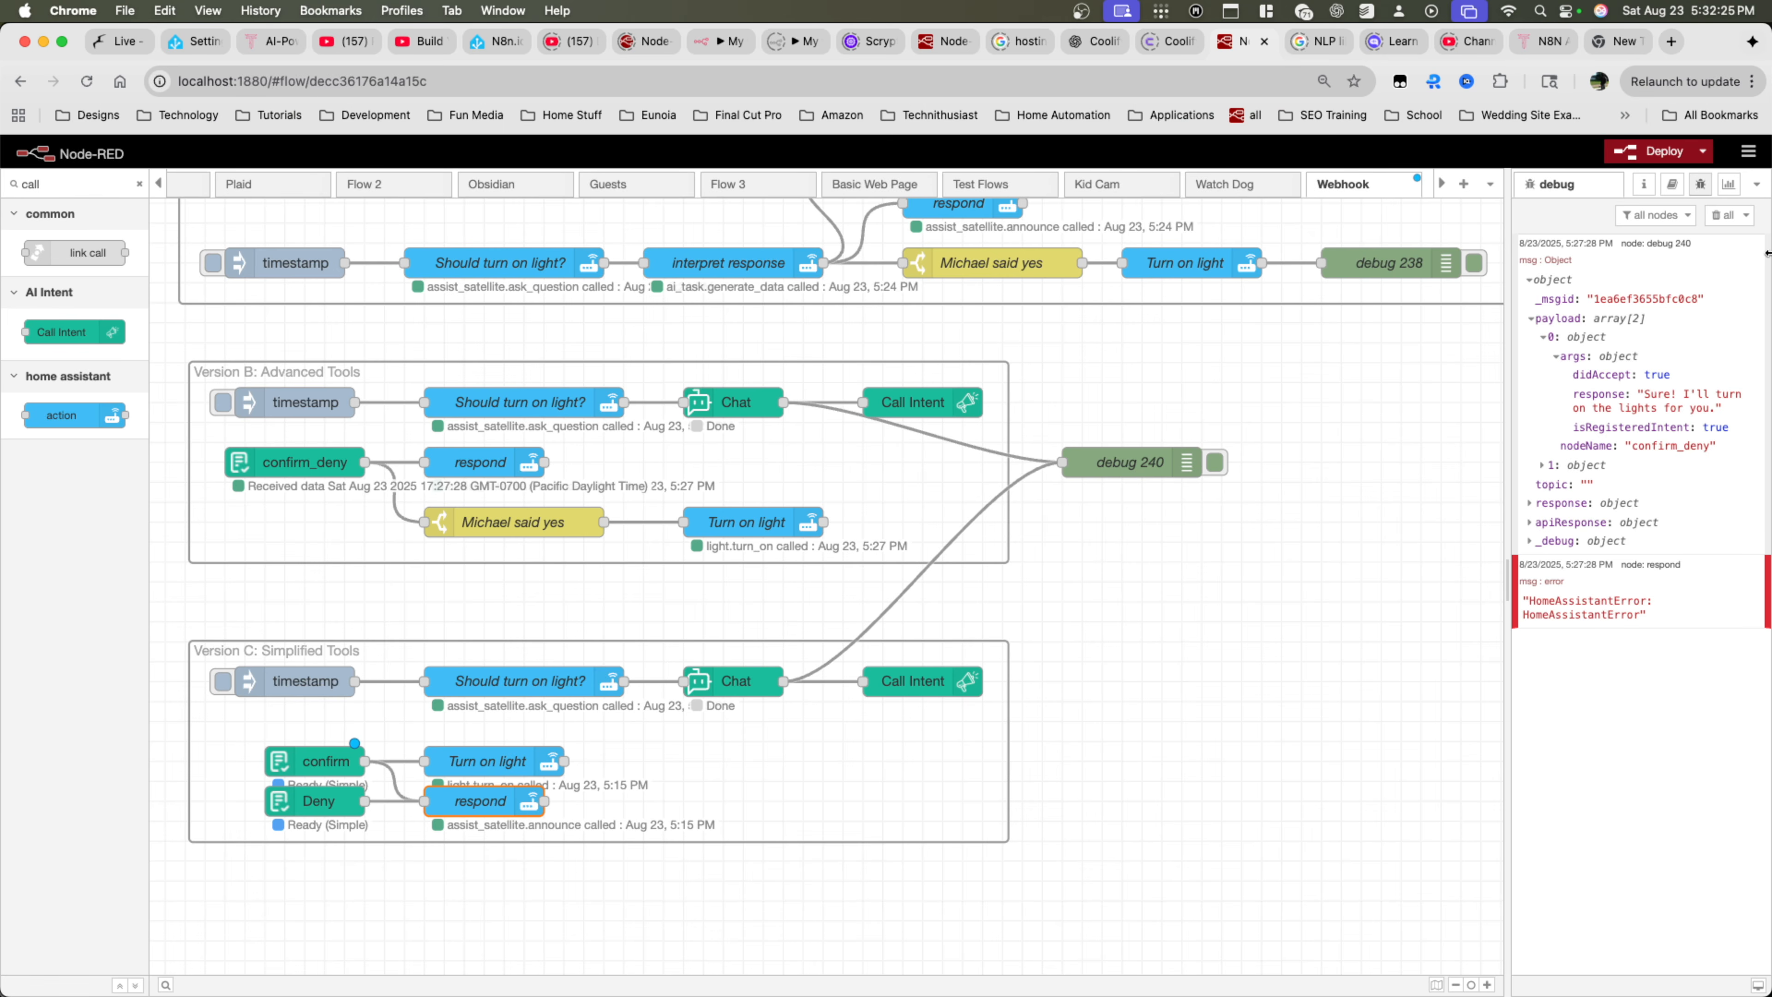
pyautogui.click(1721, 214)
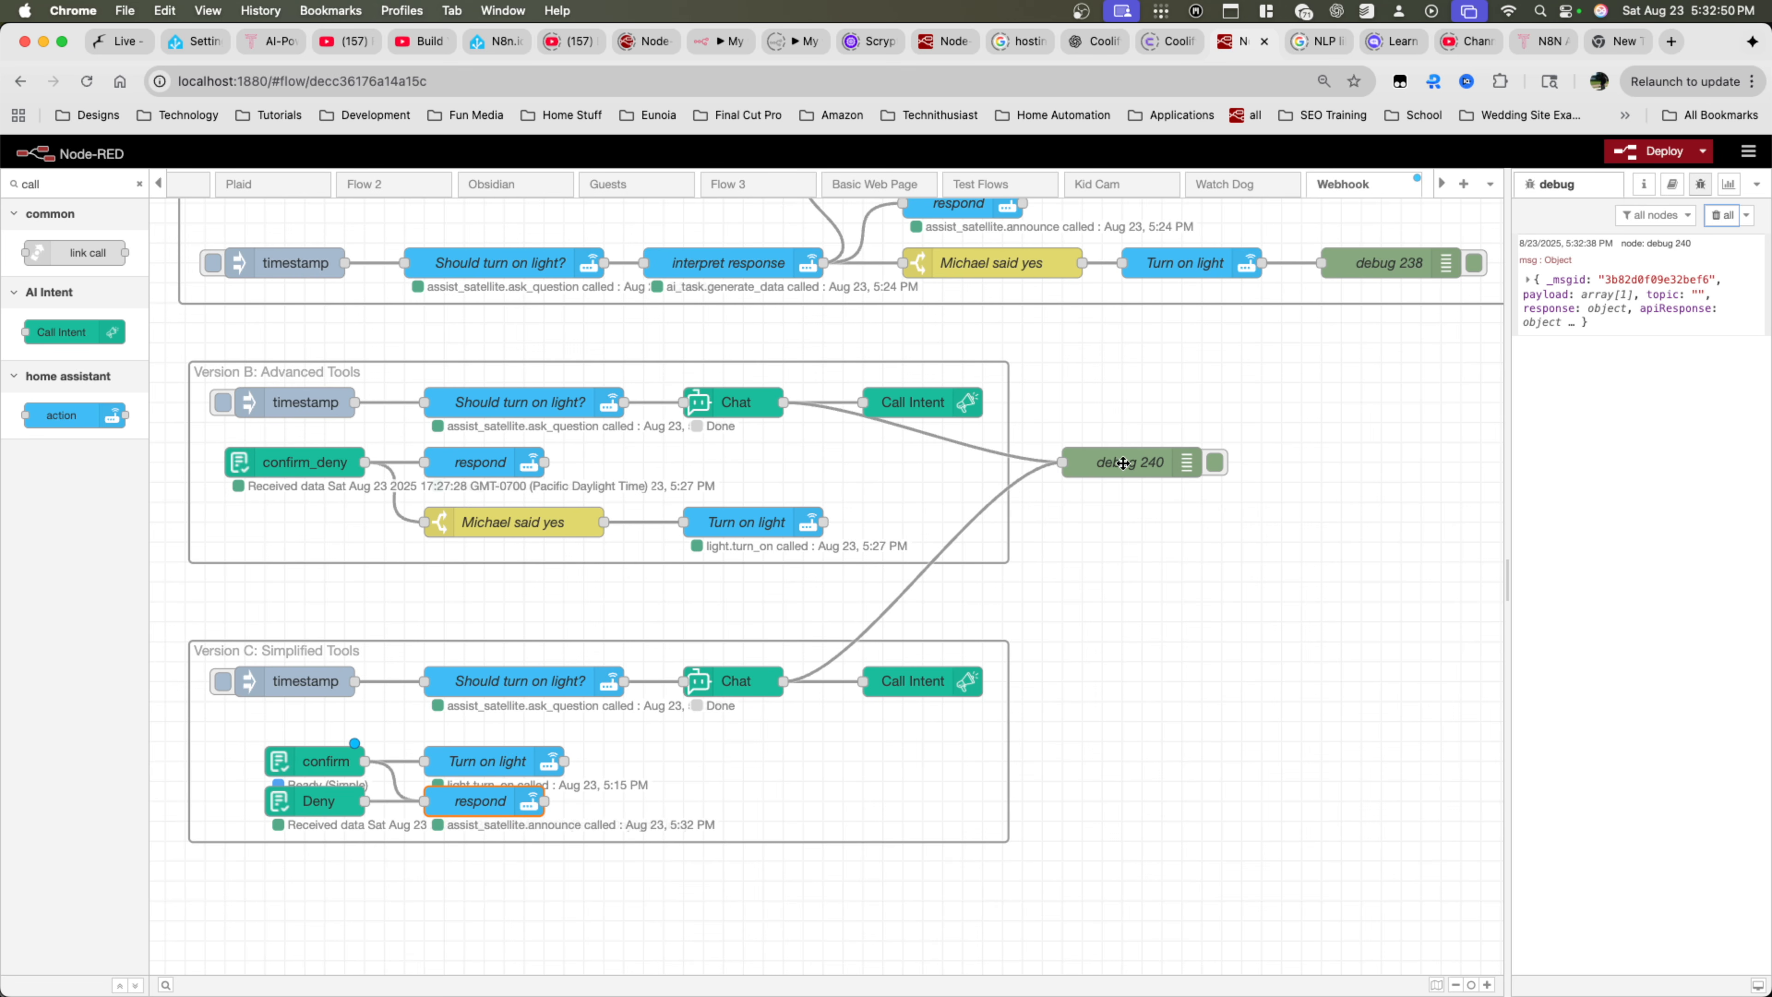
pyautogui.click(1527, 279)
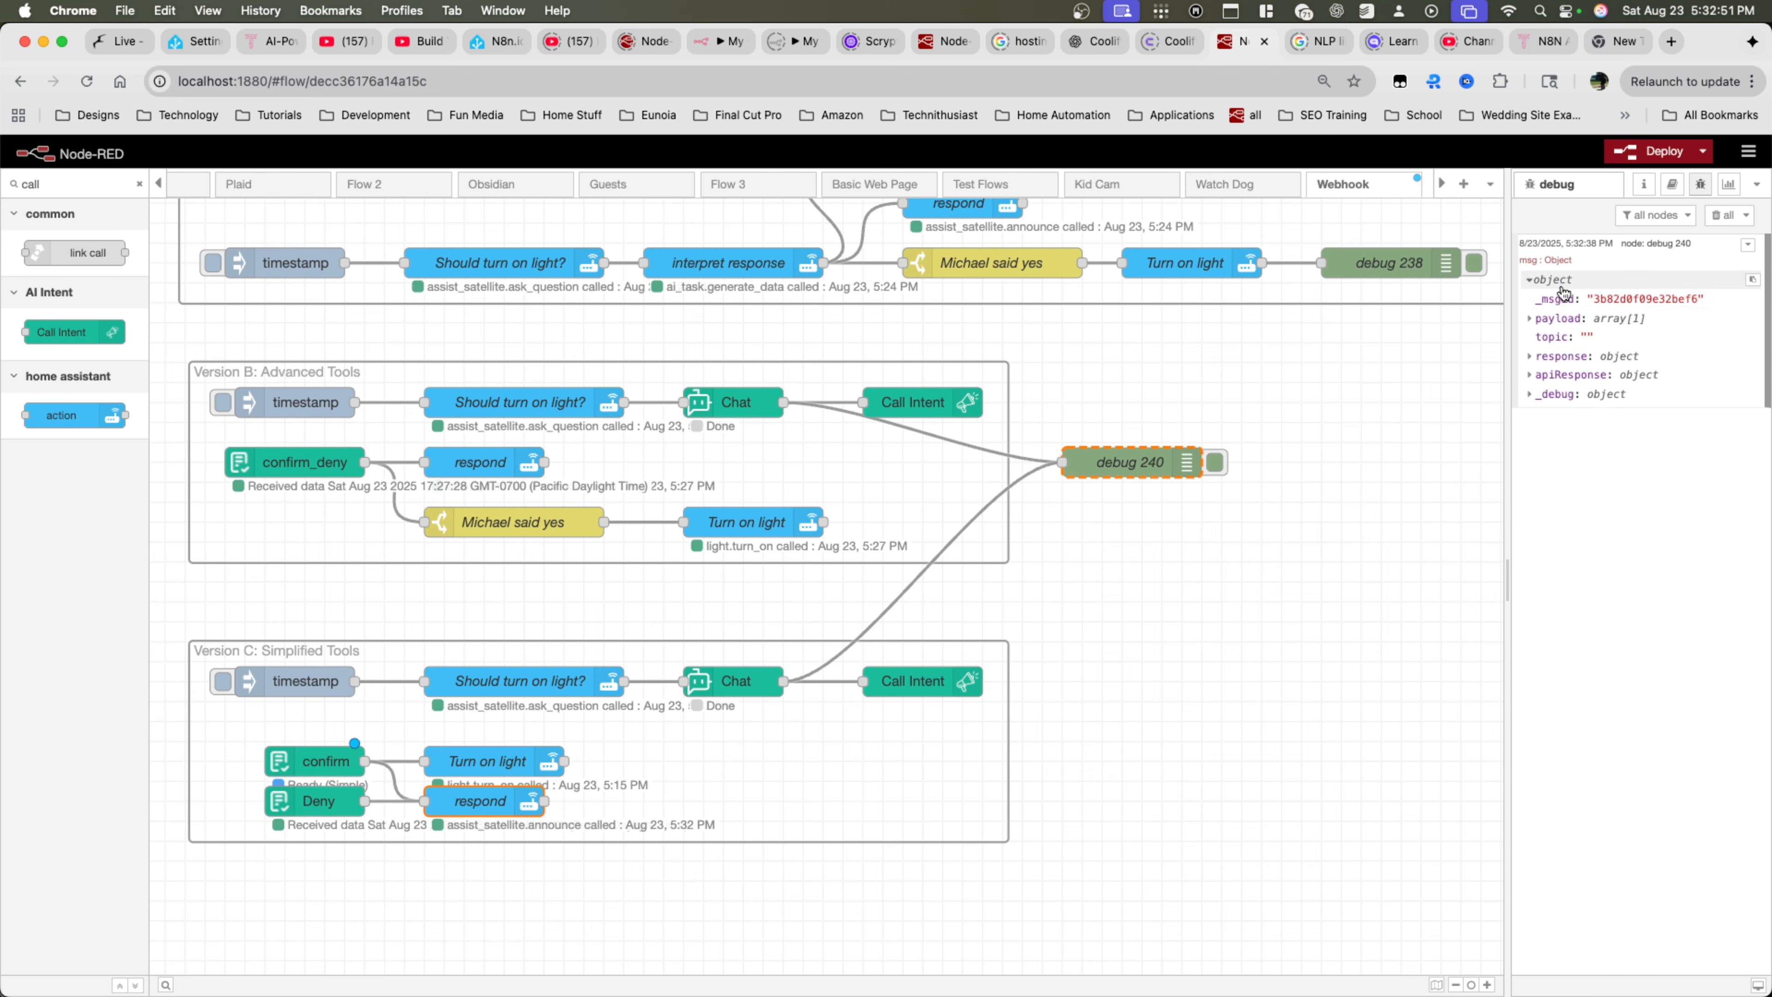
pyautogui.click(1531, 318)
pyautogui.click(1544, 336)
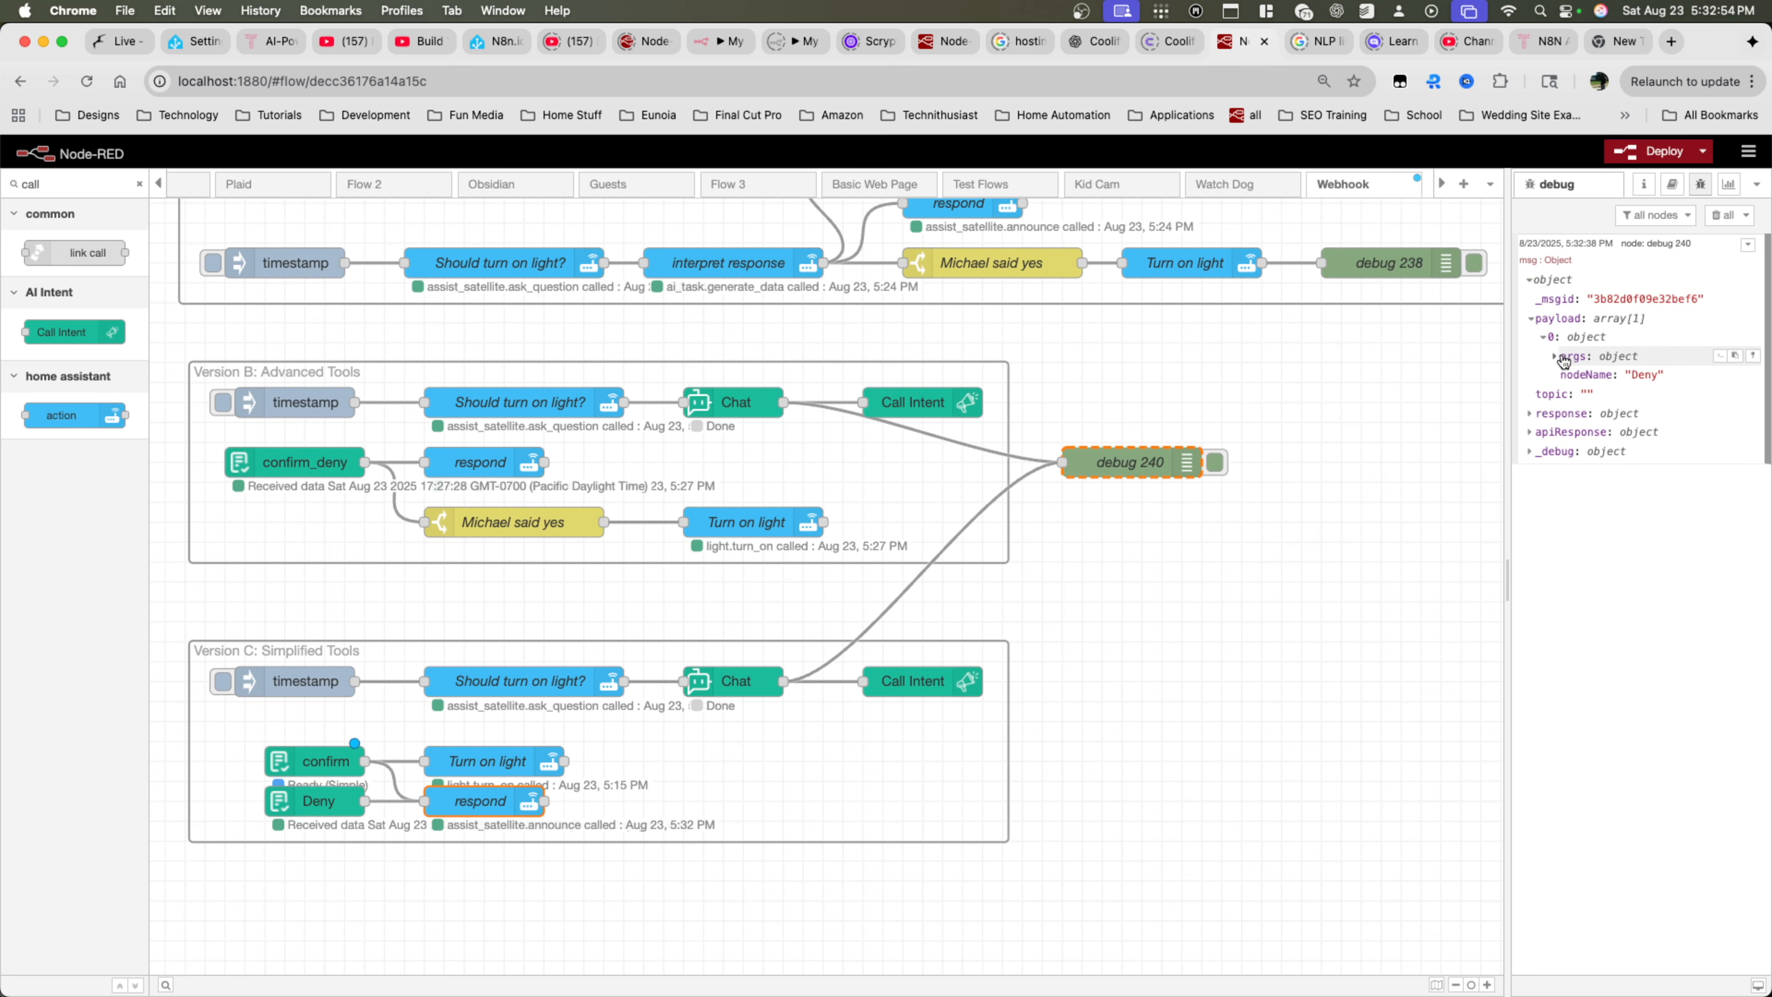
pyautogui.moveTo(1626, 375); pyautogui.dragTo(1655, 376)
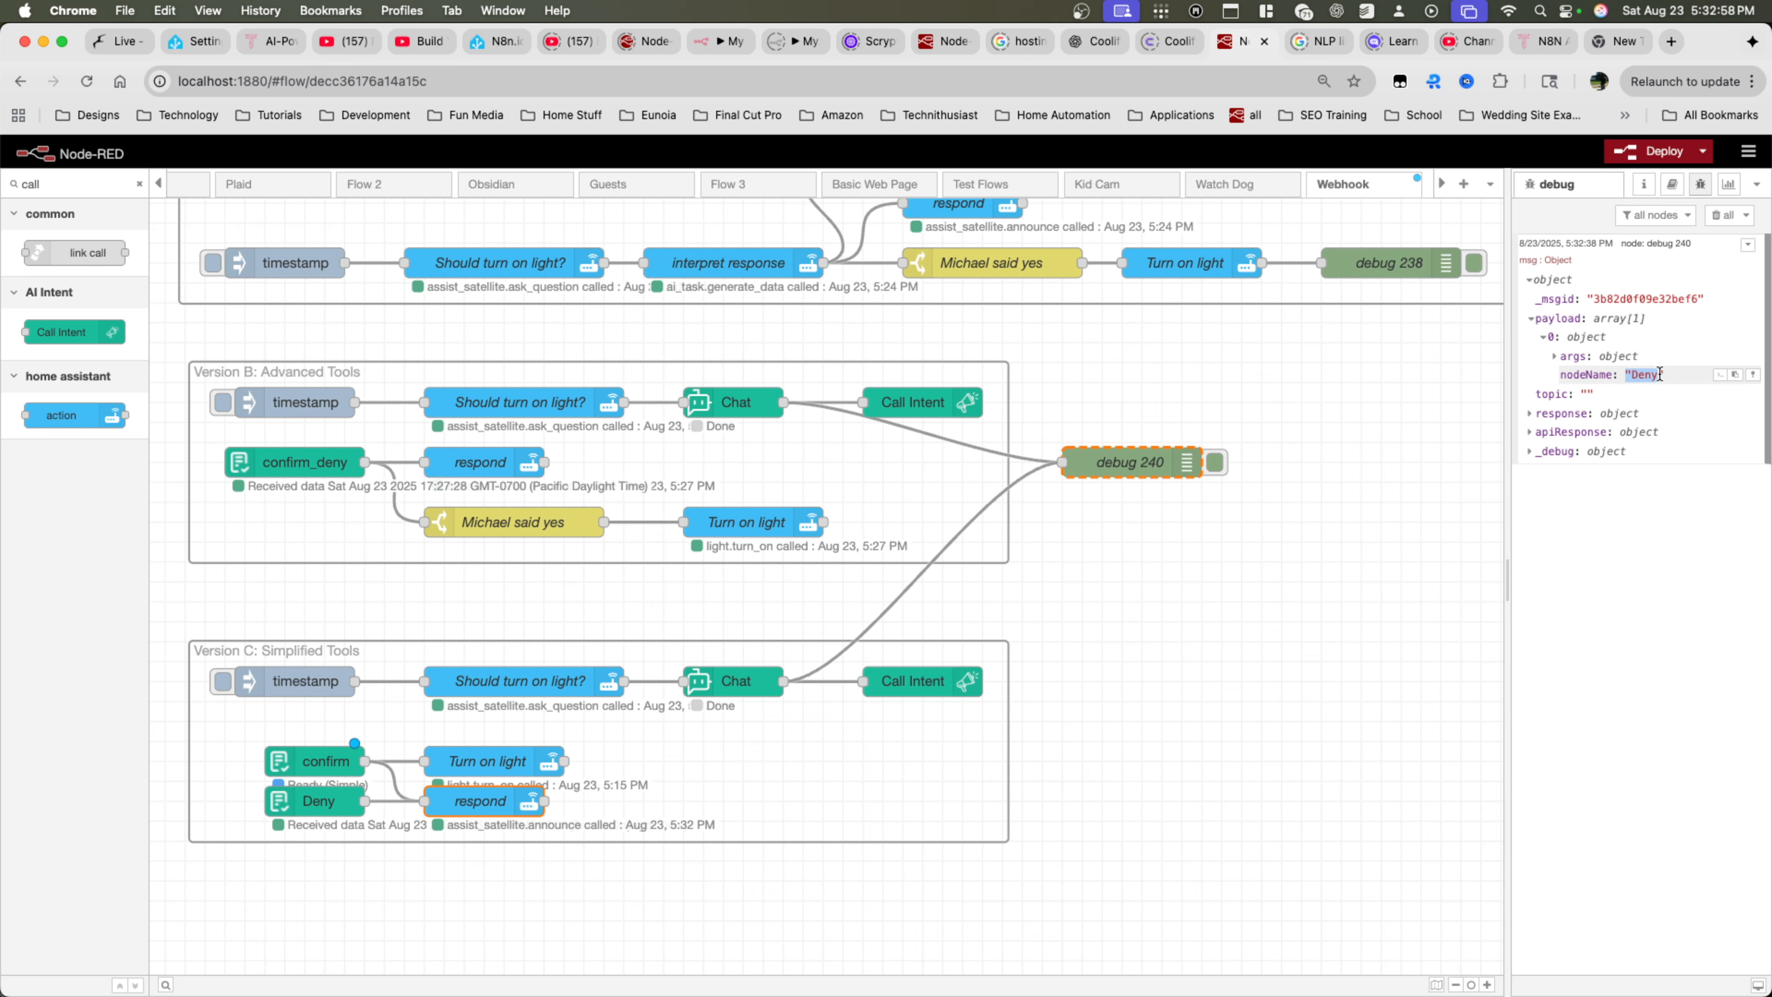
pyautogui.click(1593, 357)
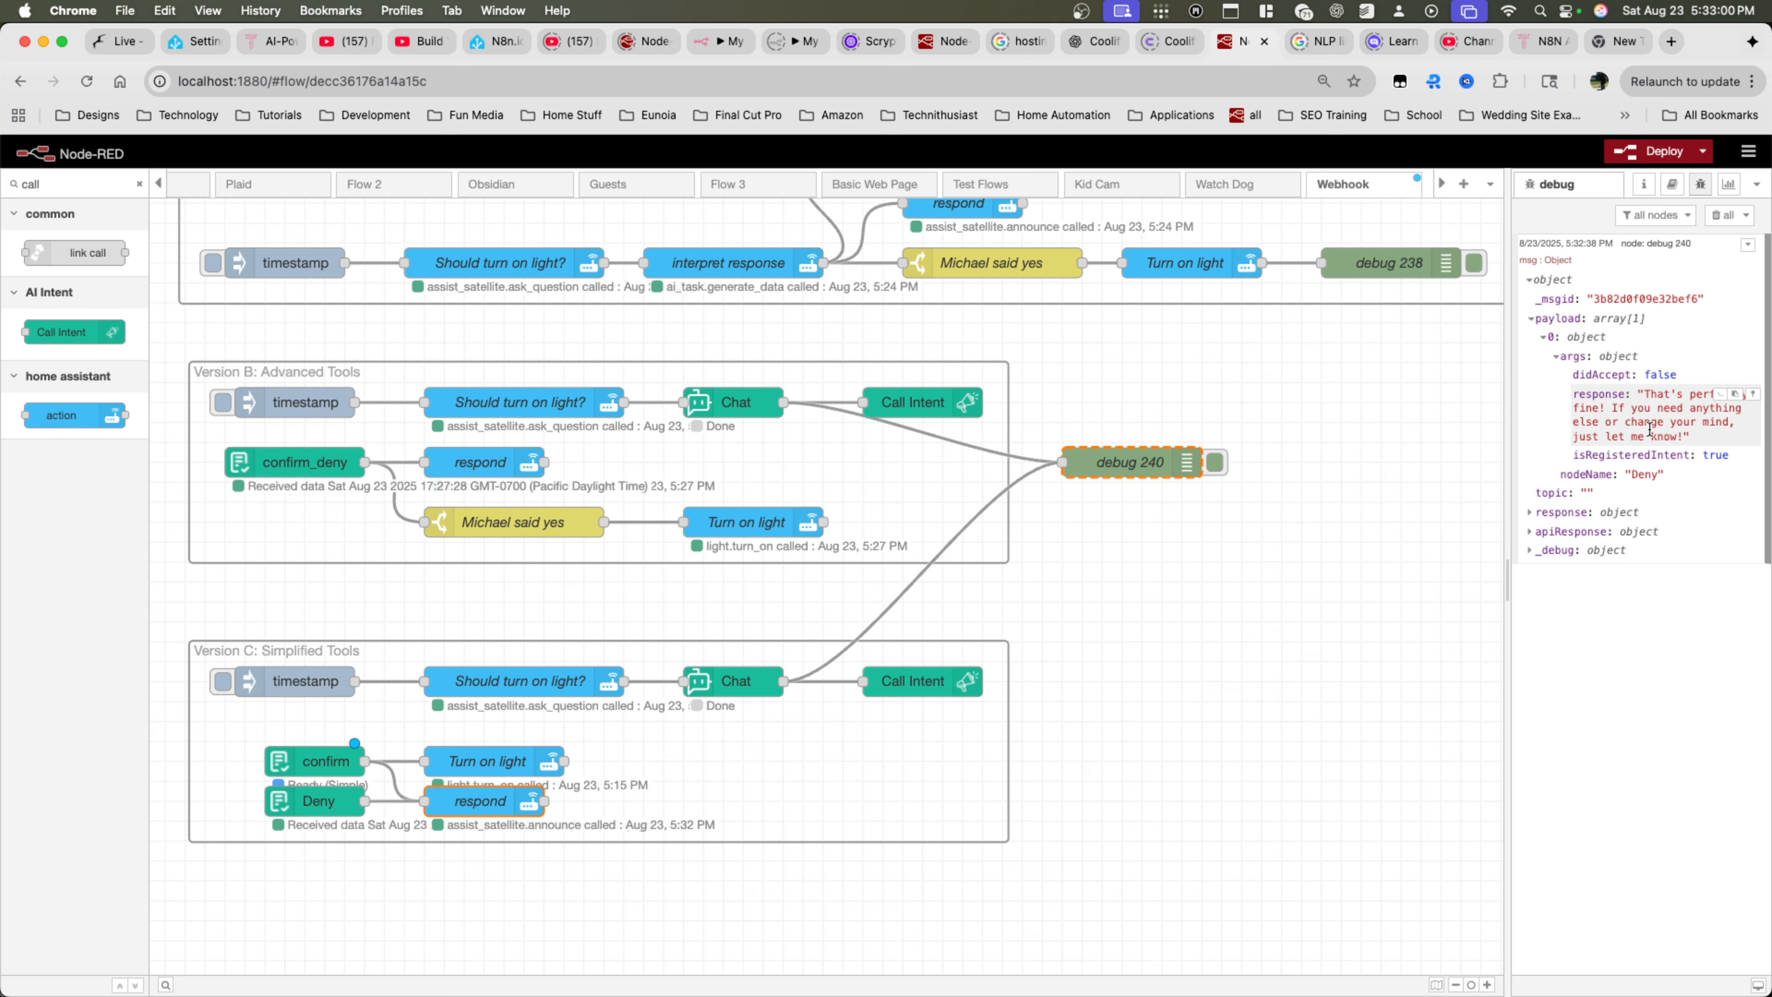
pyautogui.moveTo(1579, 374); pyautogui.dragTo(1682, 370)
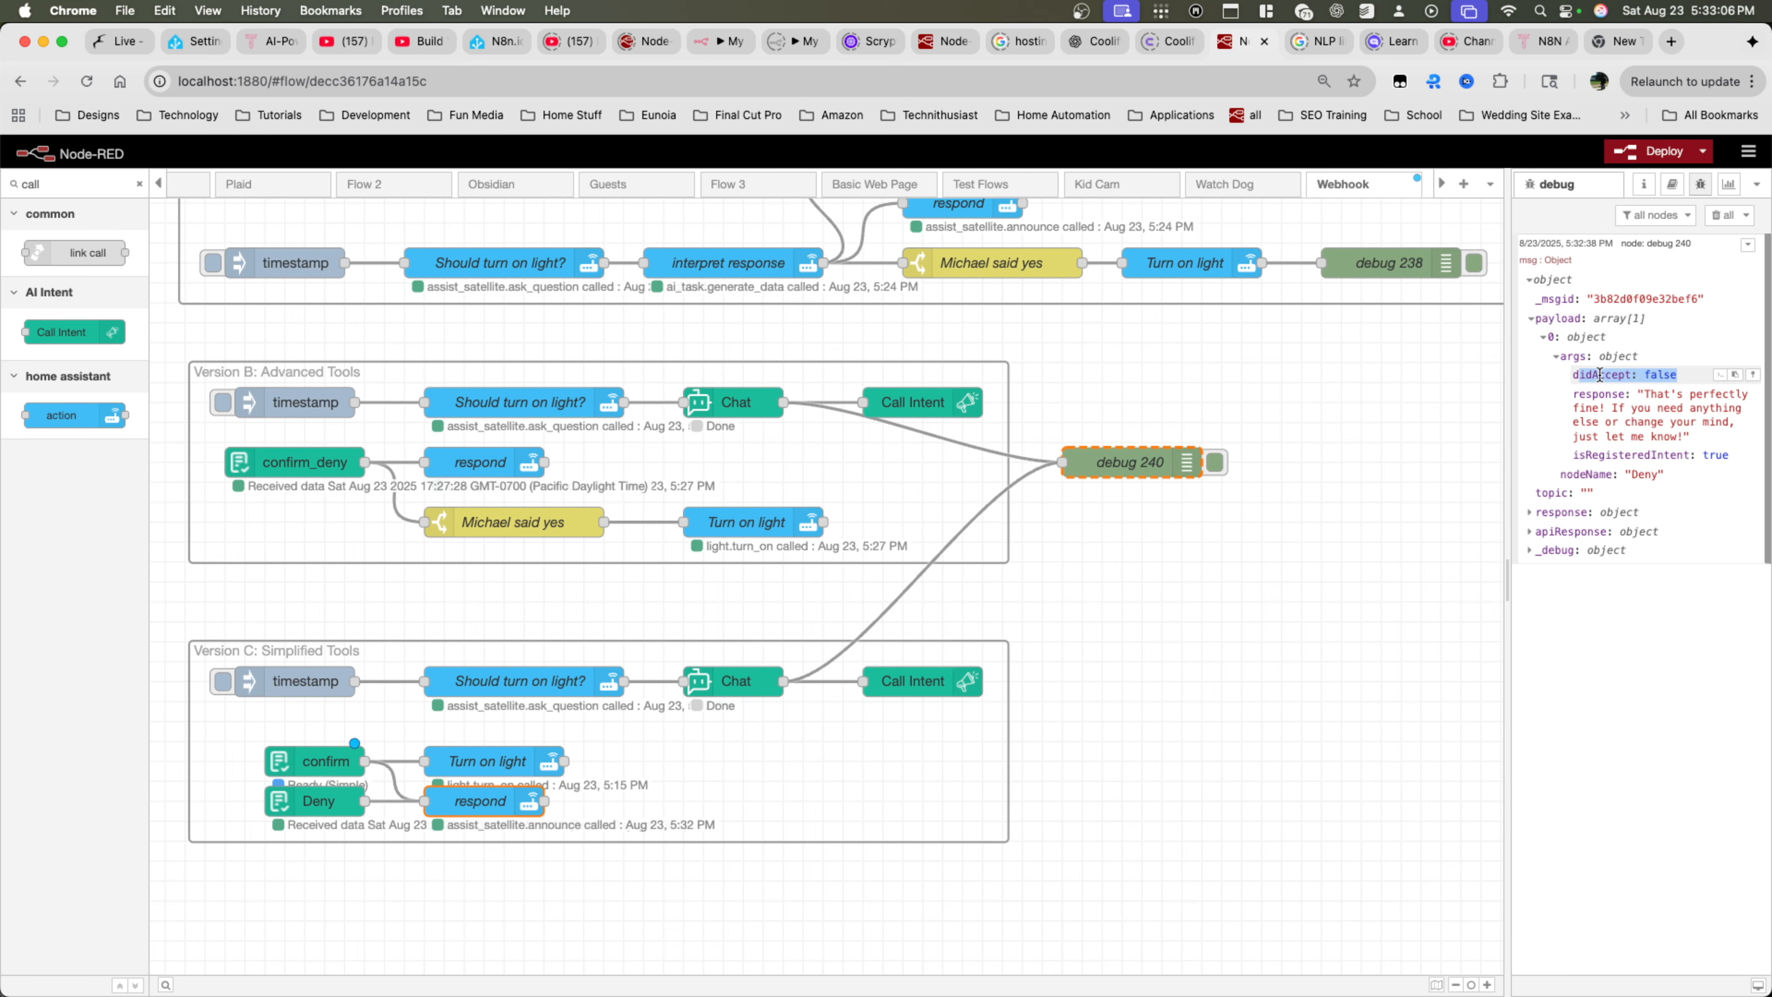
# Check which tools are selected in the Version C Chat node, and close it without changes
pyautogui.doubleClick(742, 694)
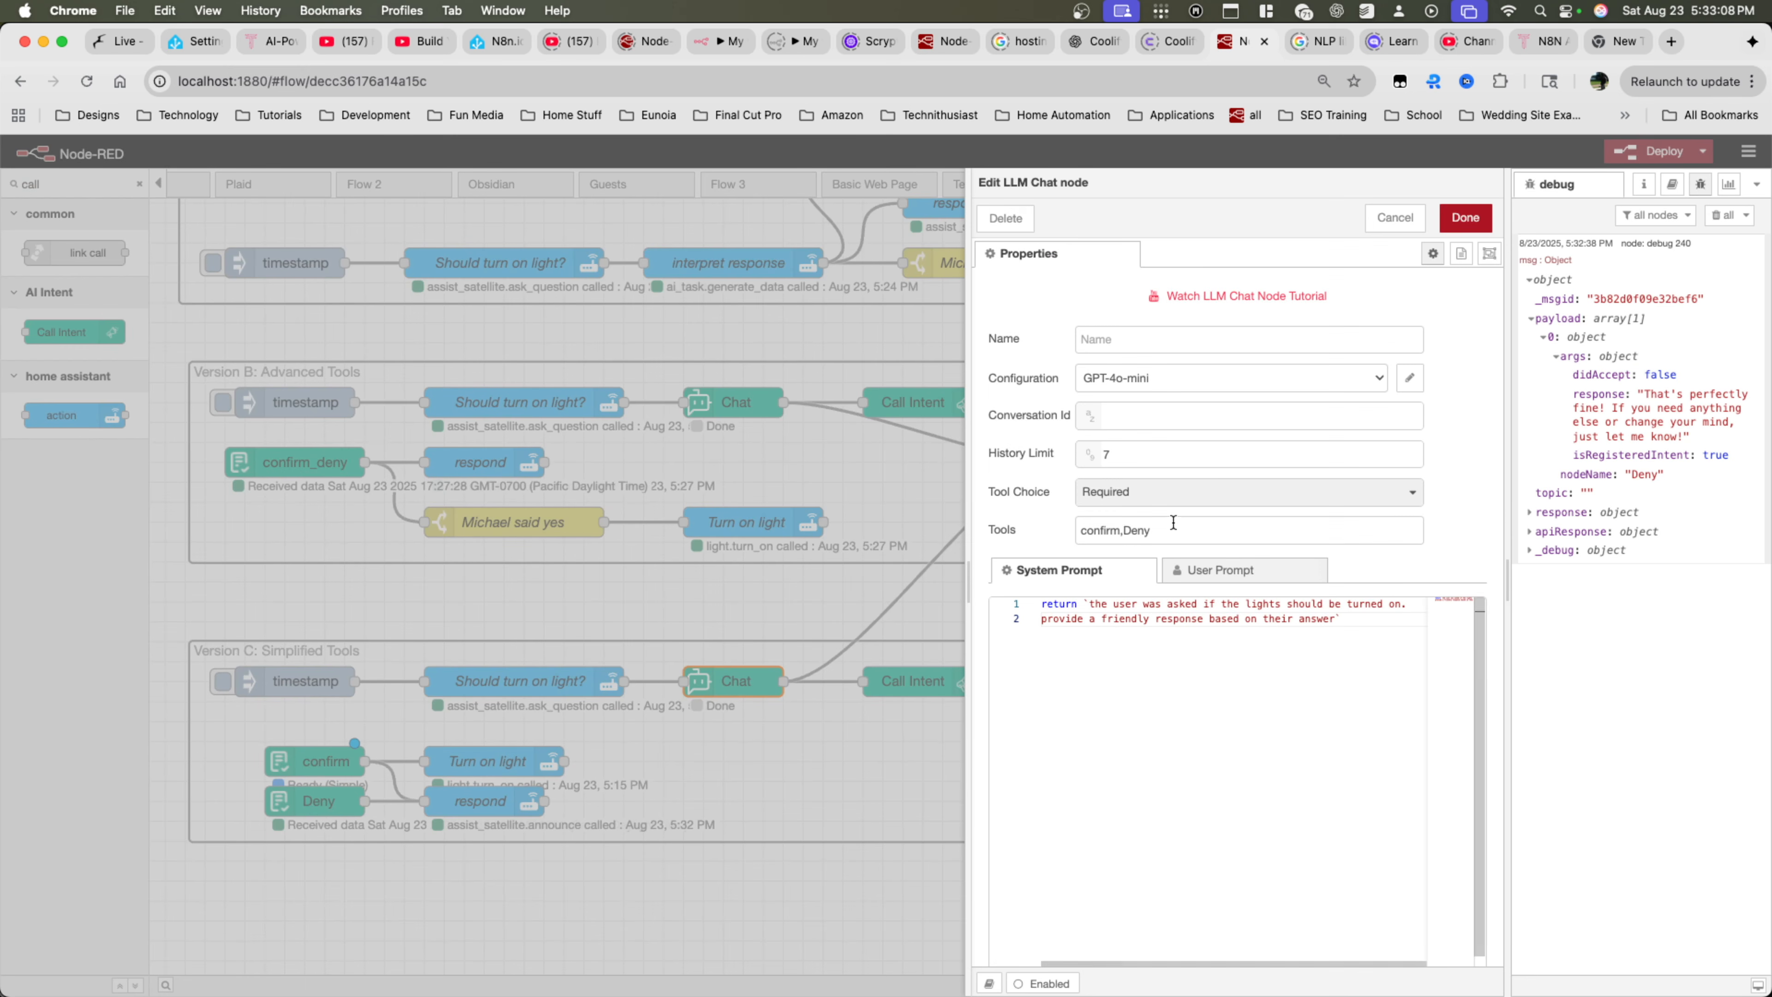
pyautogui.click(1112, 532)
pyautogui.click(1133, 534)
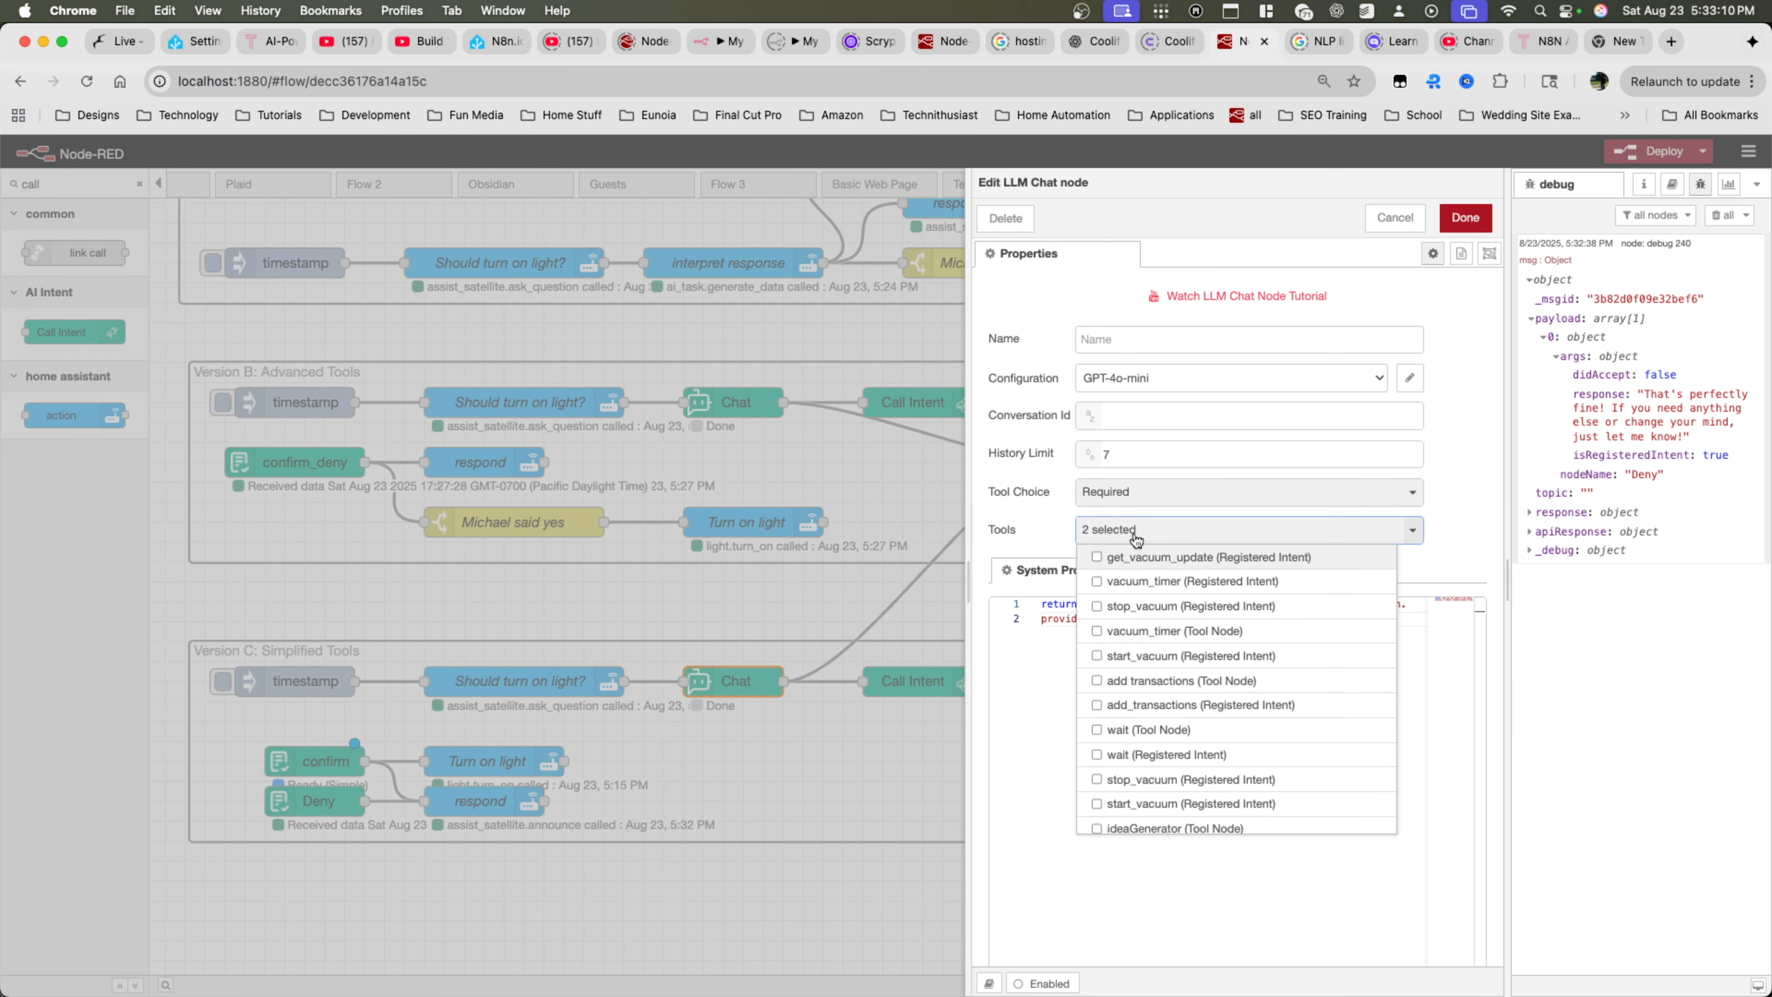
pyautogui.click(326, 761)
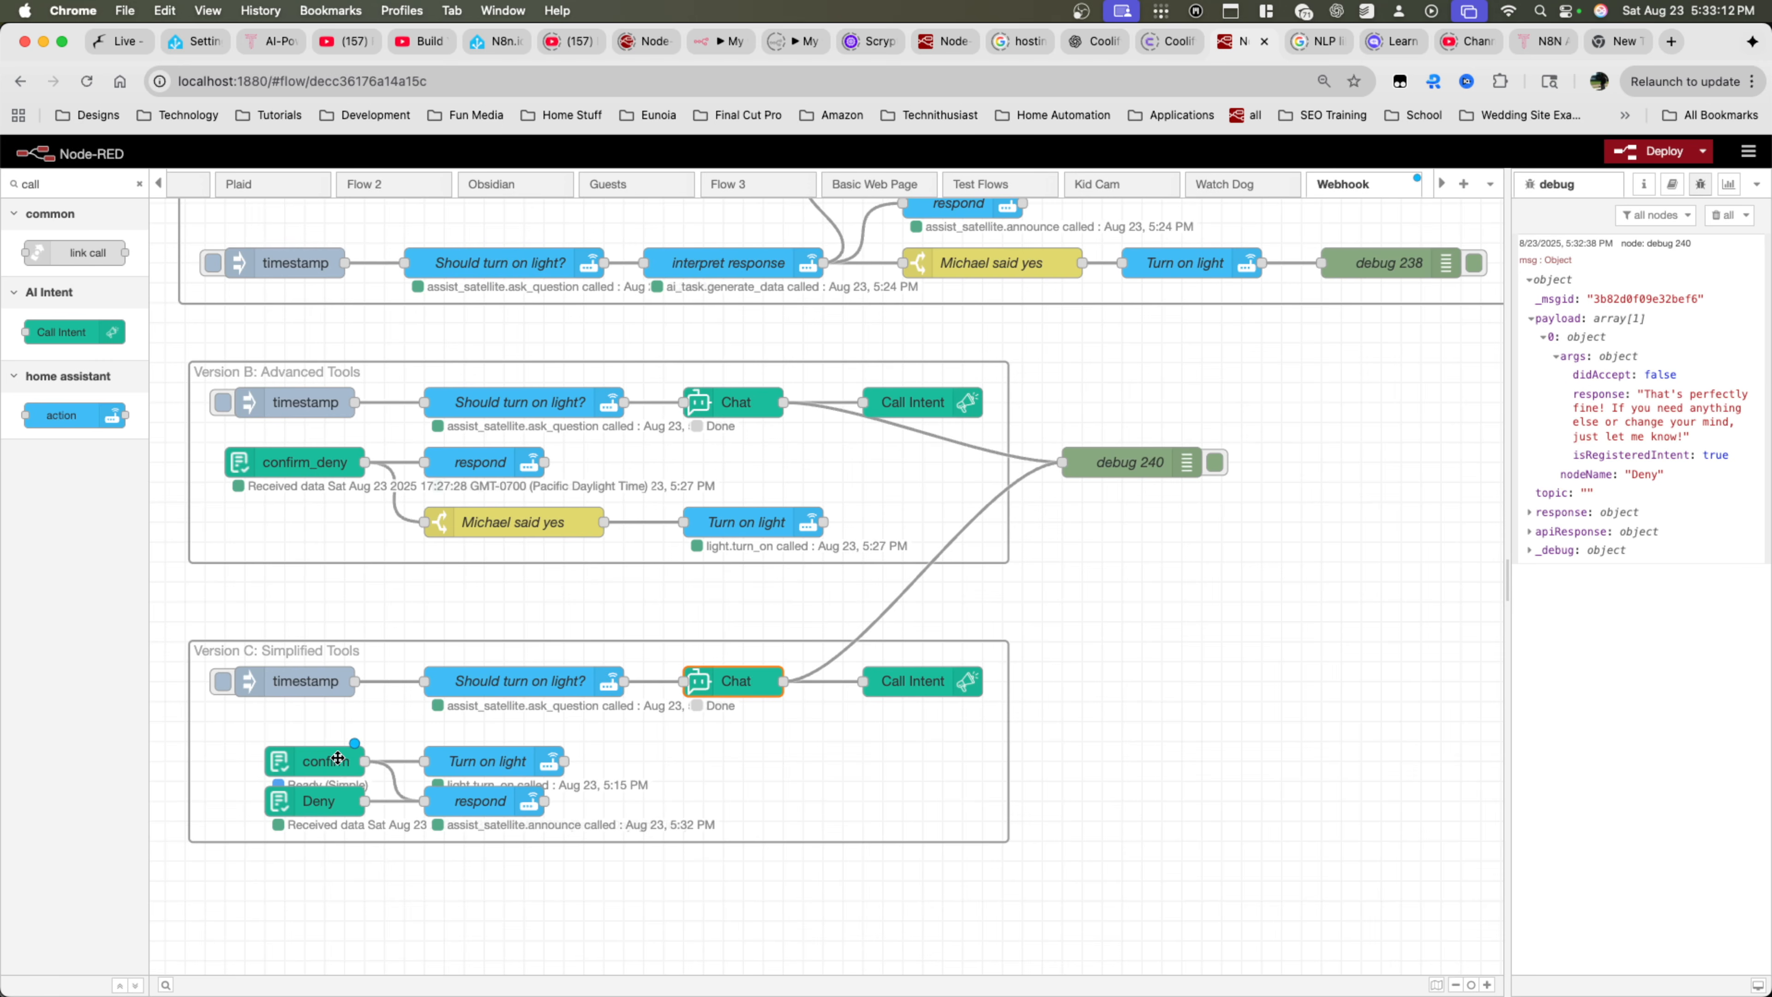
# Enable advance mode on the confirm intent to empty its tool schema, and set advance mode back to false
pyautogui.click(339, 761)
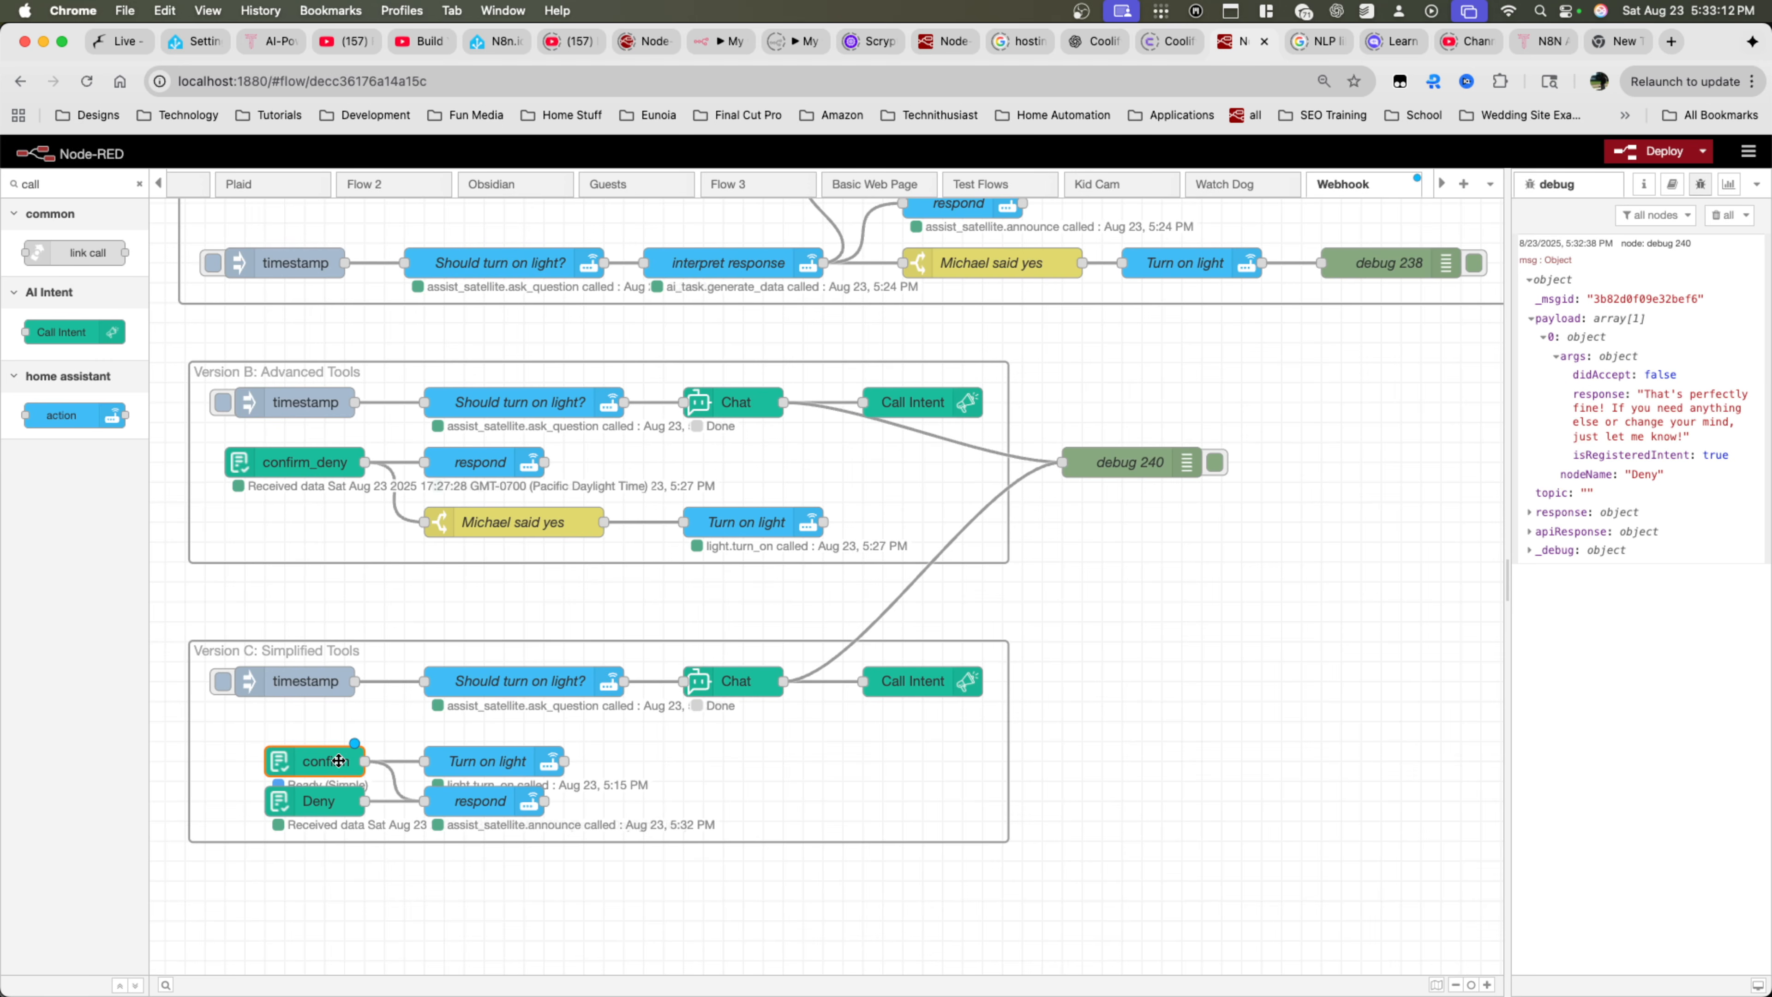
pyautogui.doubleClick(315, 767)
pyautogui.click(1342, 478)
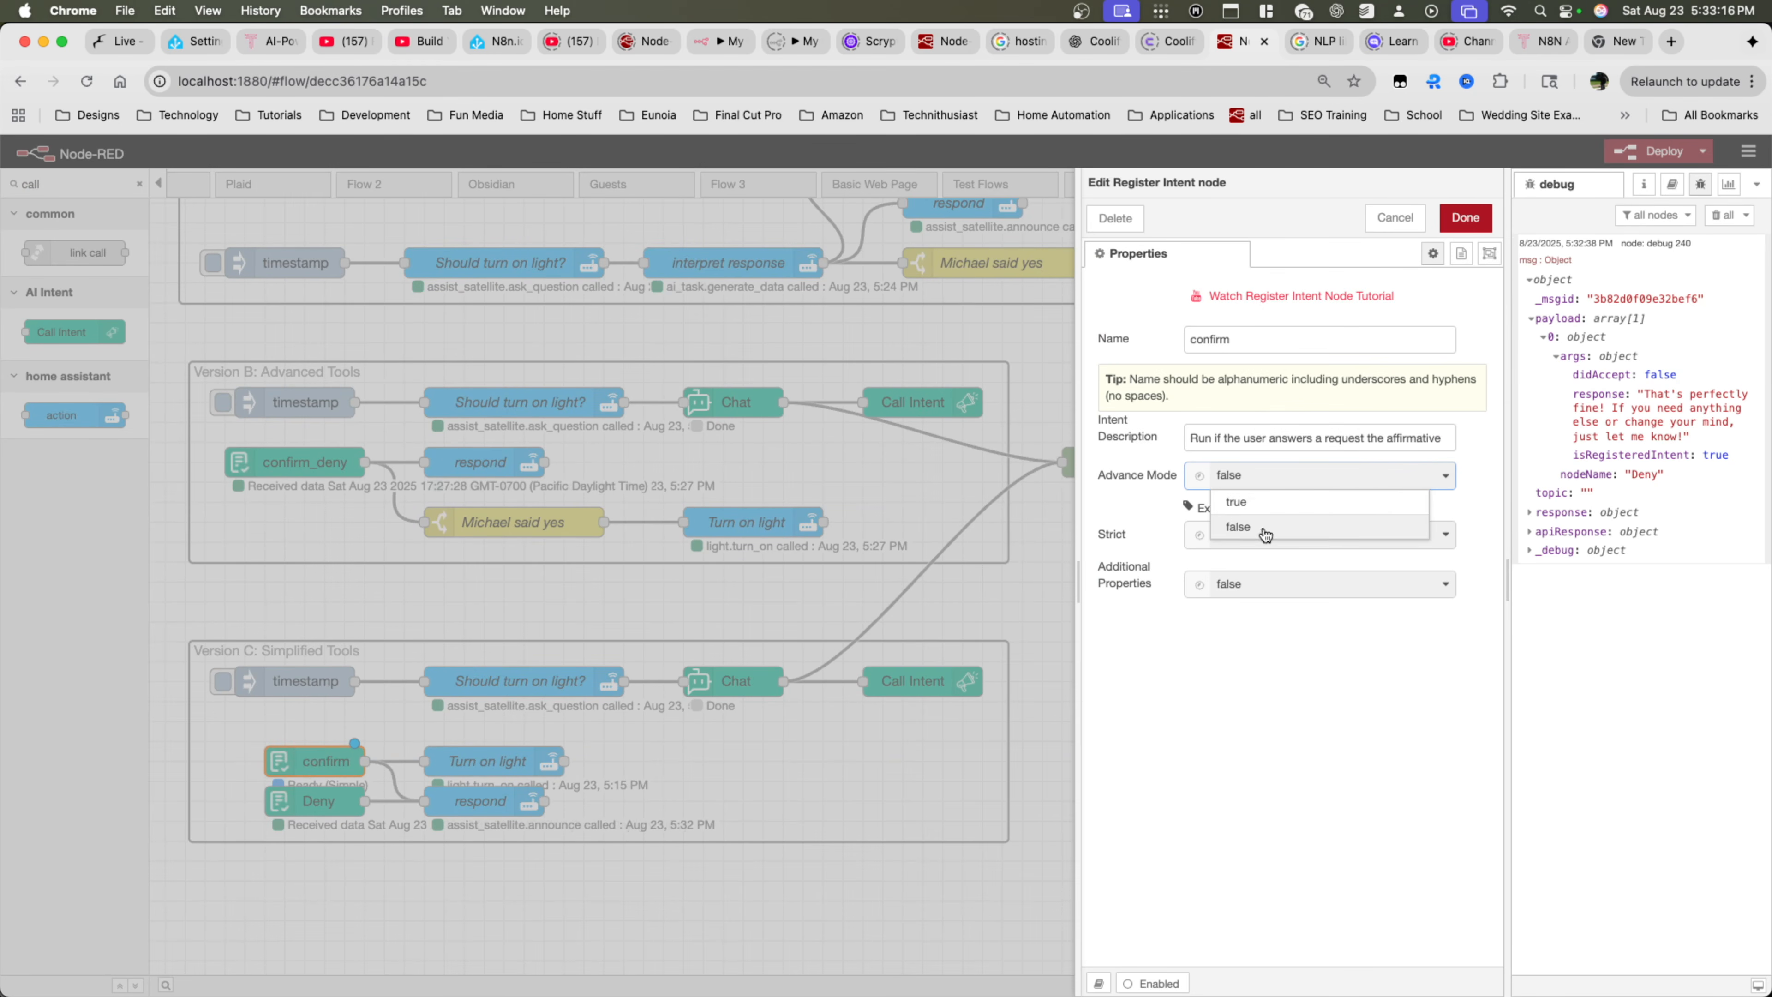
pyautogui.click(1246, 502)
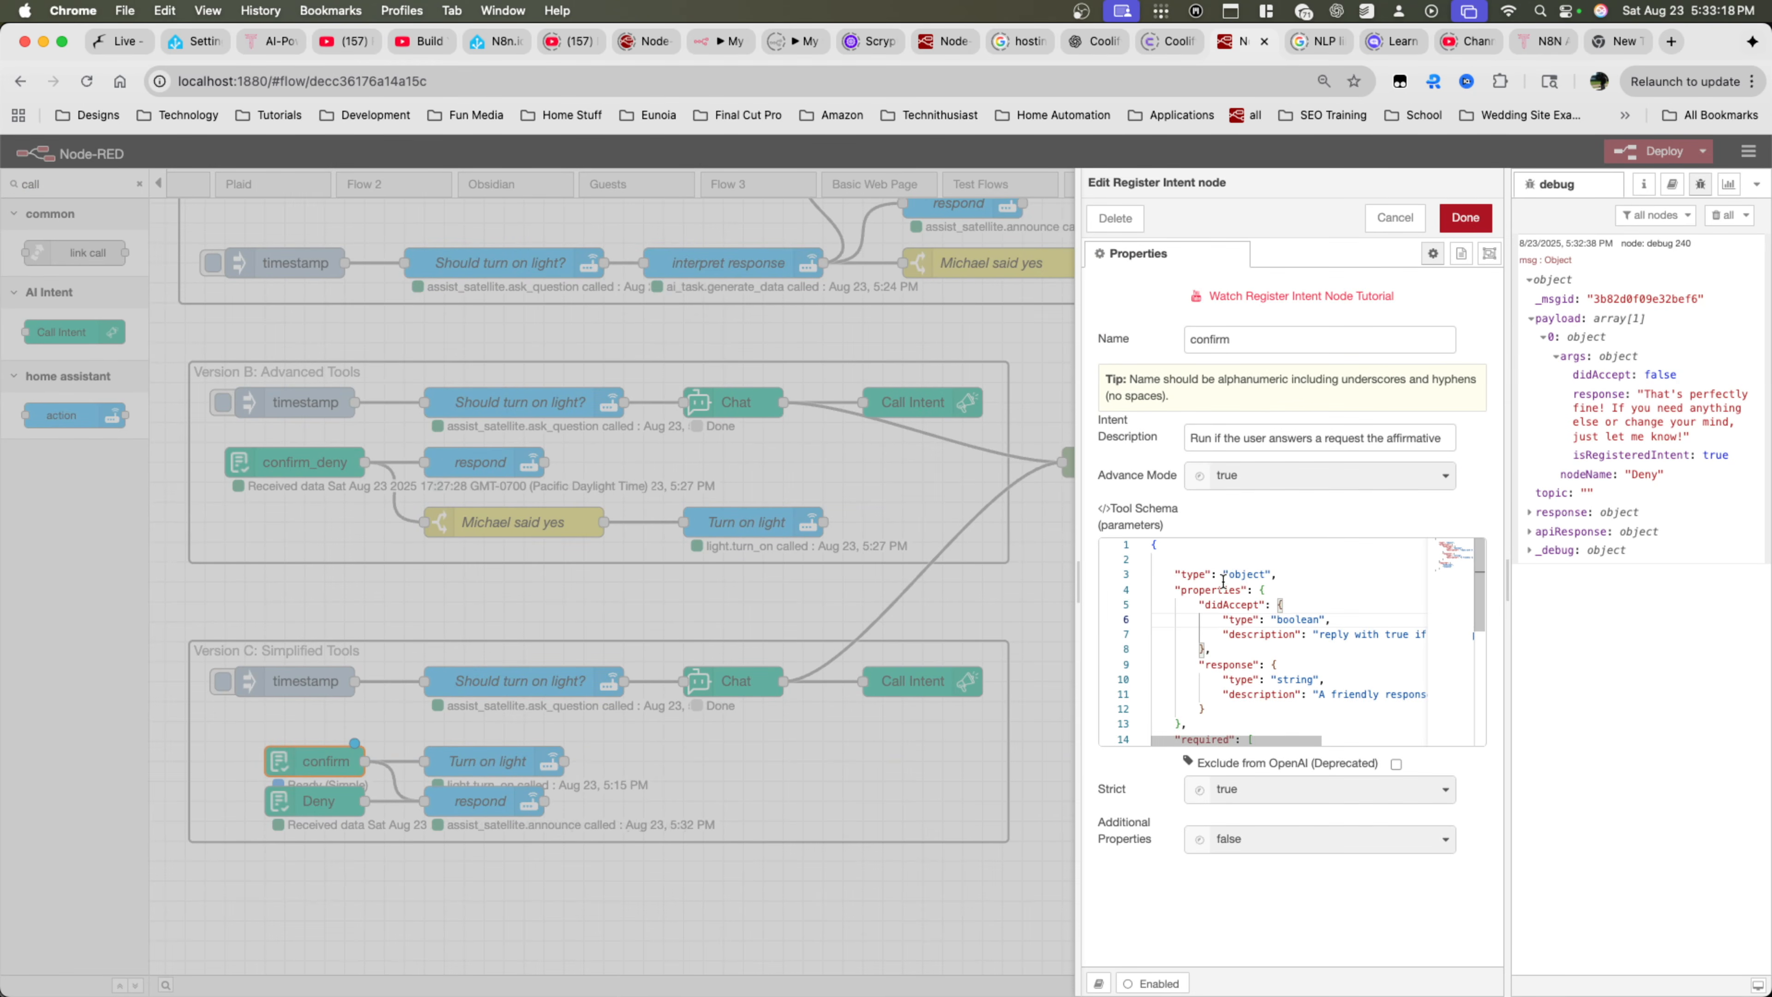
pyautogui.press('super+a')
pyautogui.press('BackSpace')
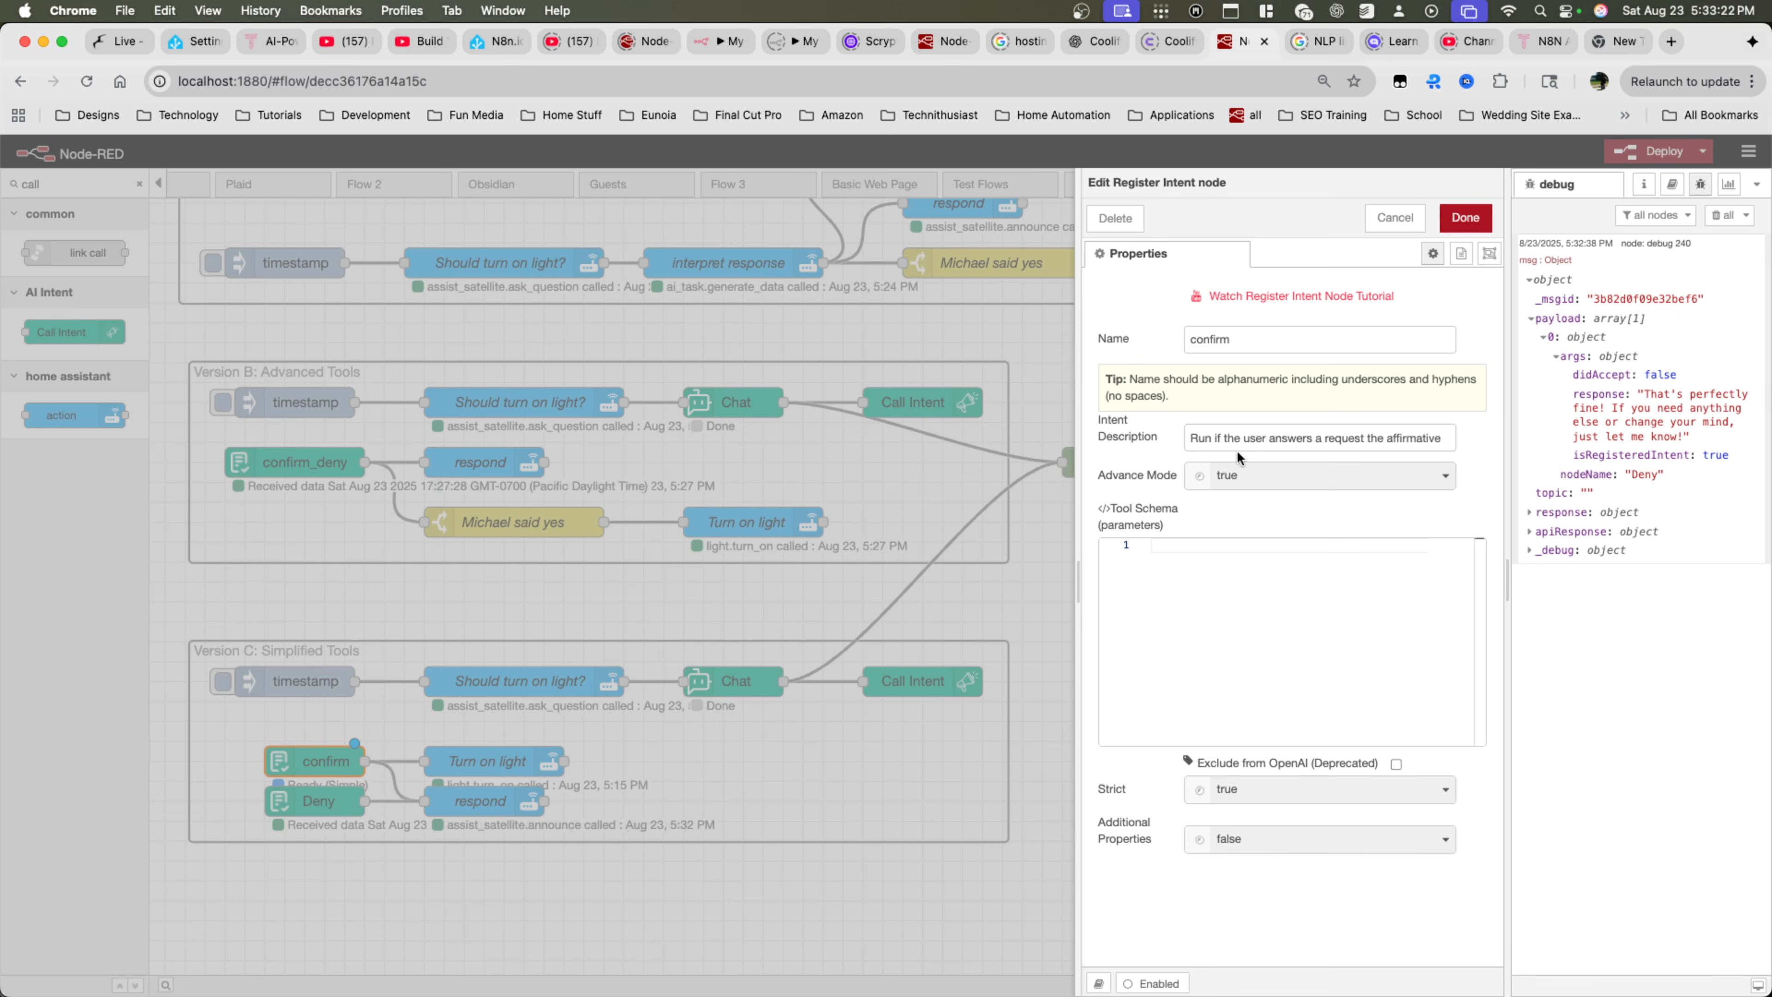
pyautogui.click(1239, 475)
pyautogui.click(1234, 528)
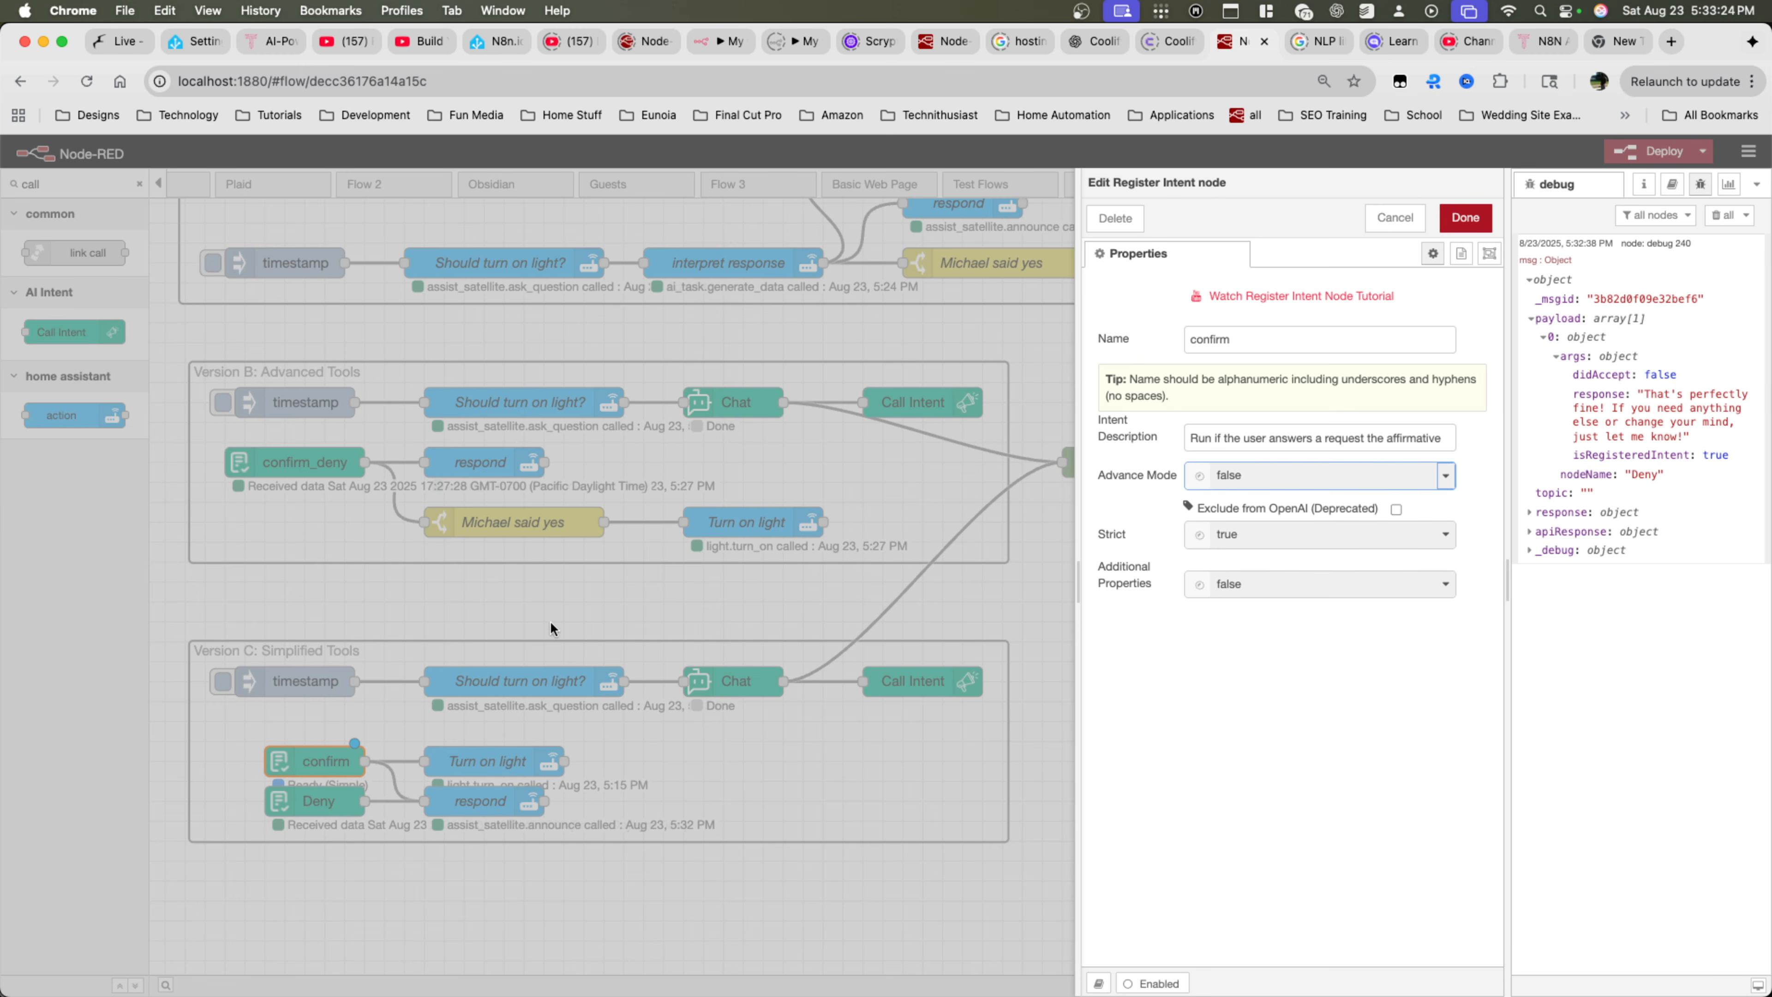
# Empty the Deny intent's tool schema through advance mode, set advance mode back to false, and save the node
pyautogui.click(295, 810)
pyautogui.doubleClick(295, 804)
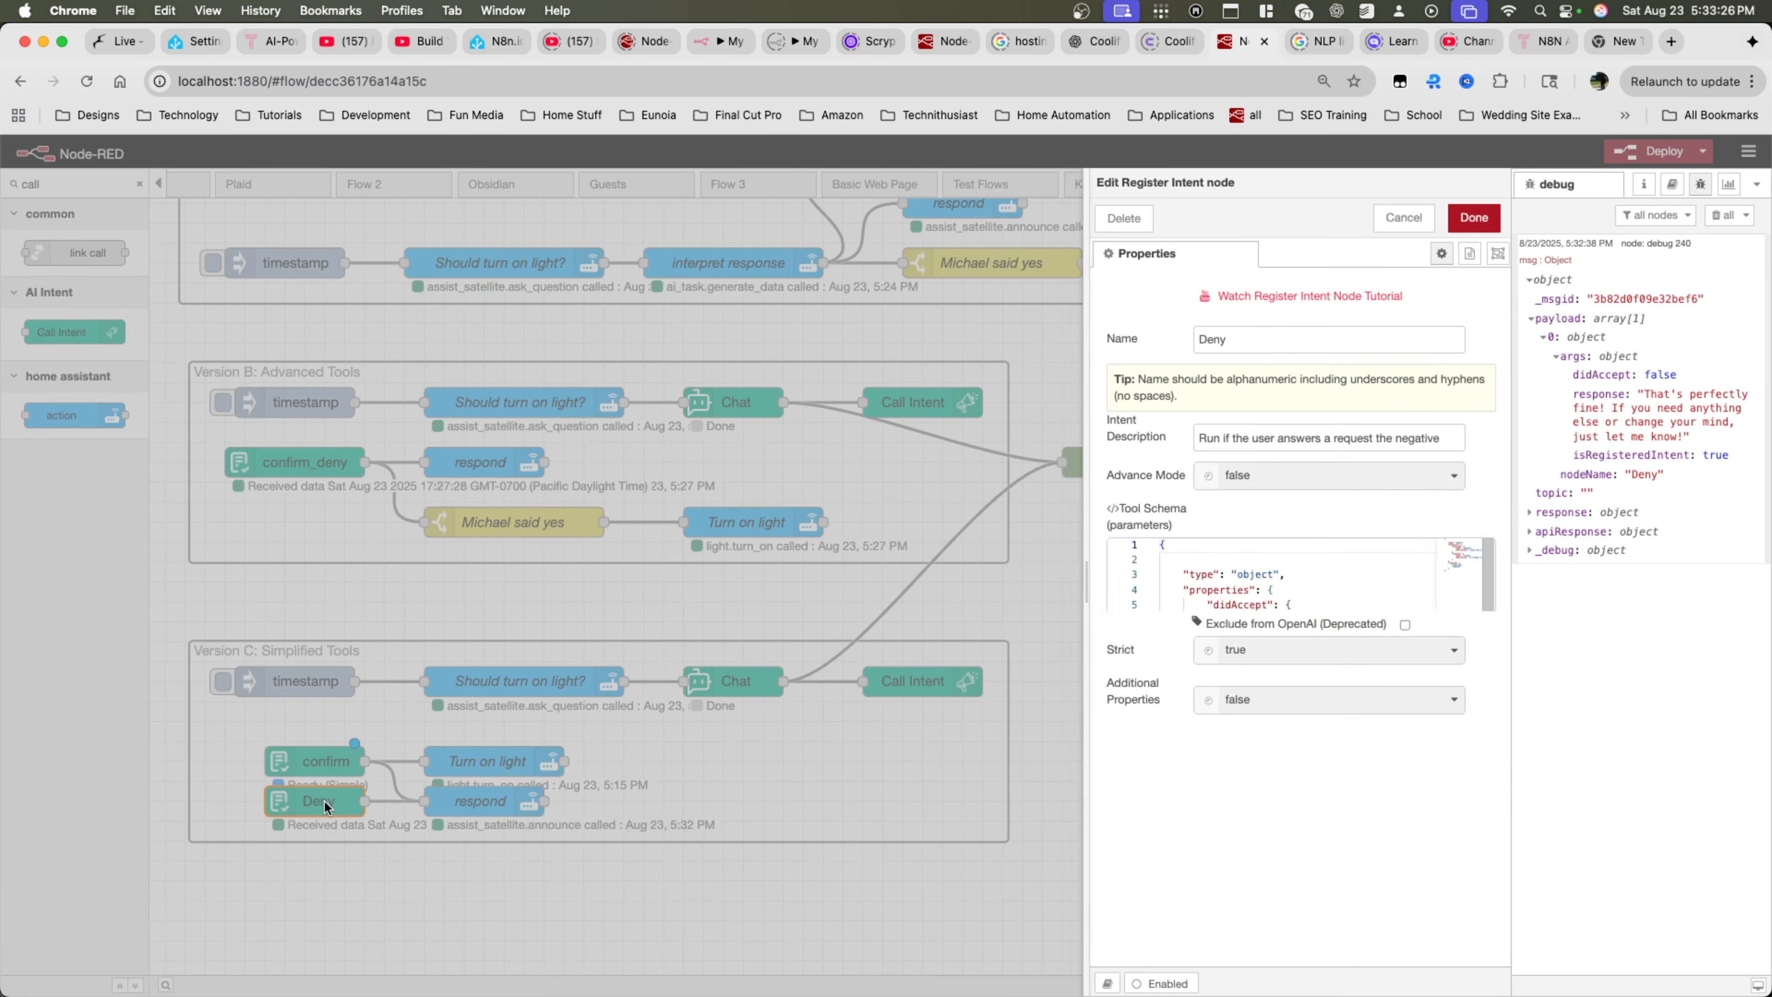
pyautogui.click(1228, 474)
pyautogui.click(1234, 503)
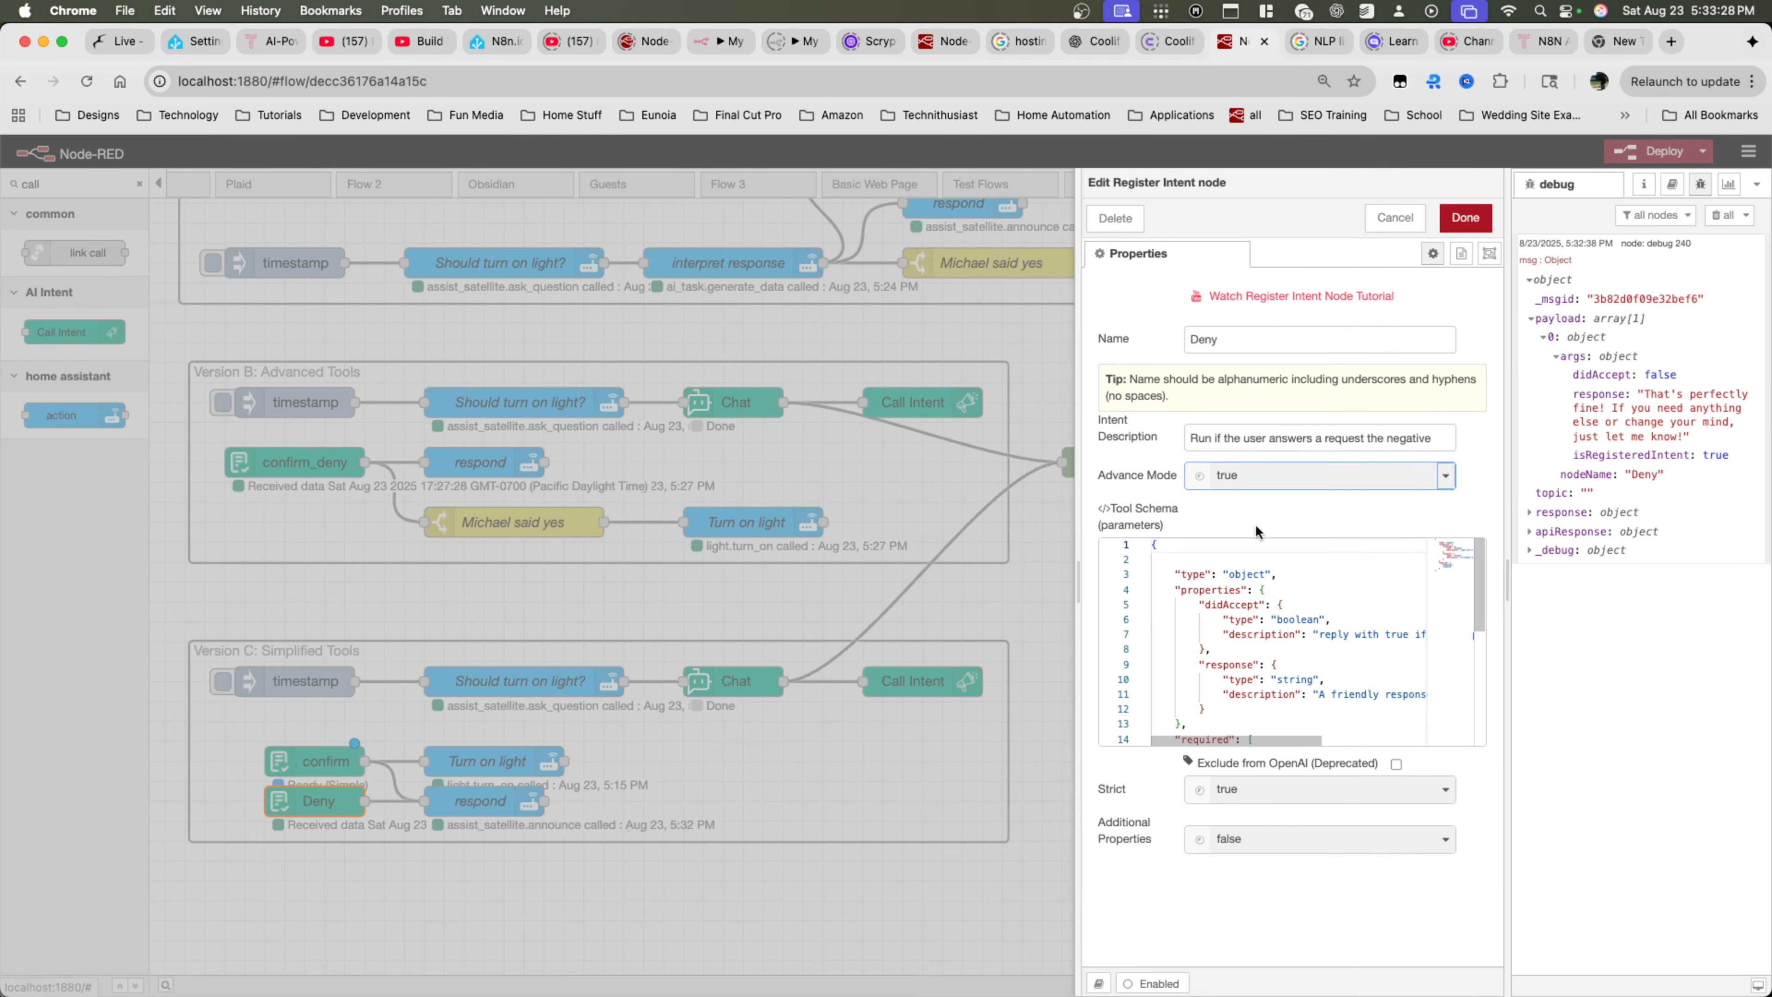
pyautogui.moveTo(1230, 589); pyautogui.dragTo(1224, 602)
pyautogui.press('super+a')
pyautogui.press('BackSpace')
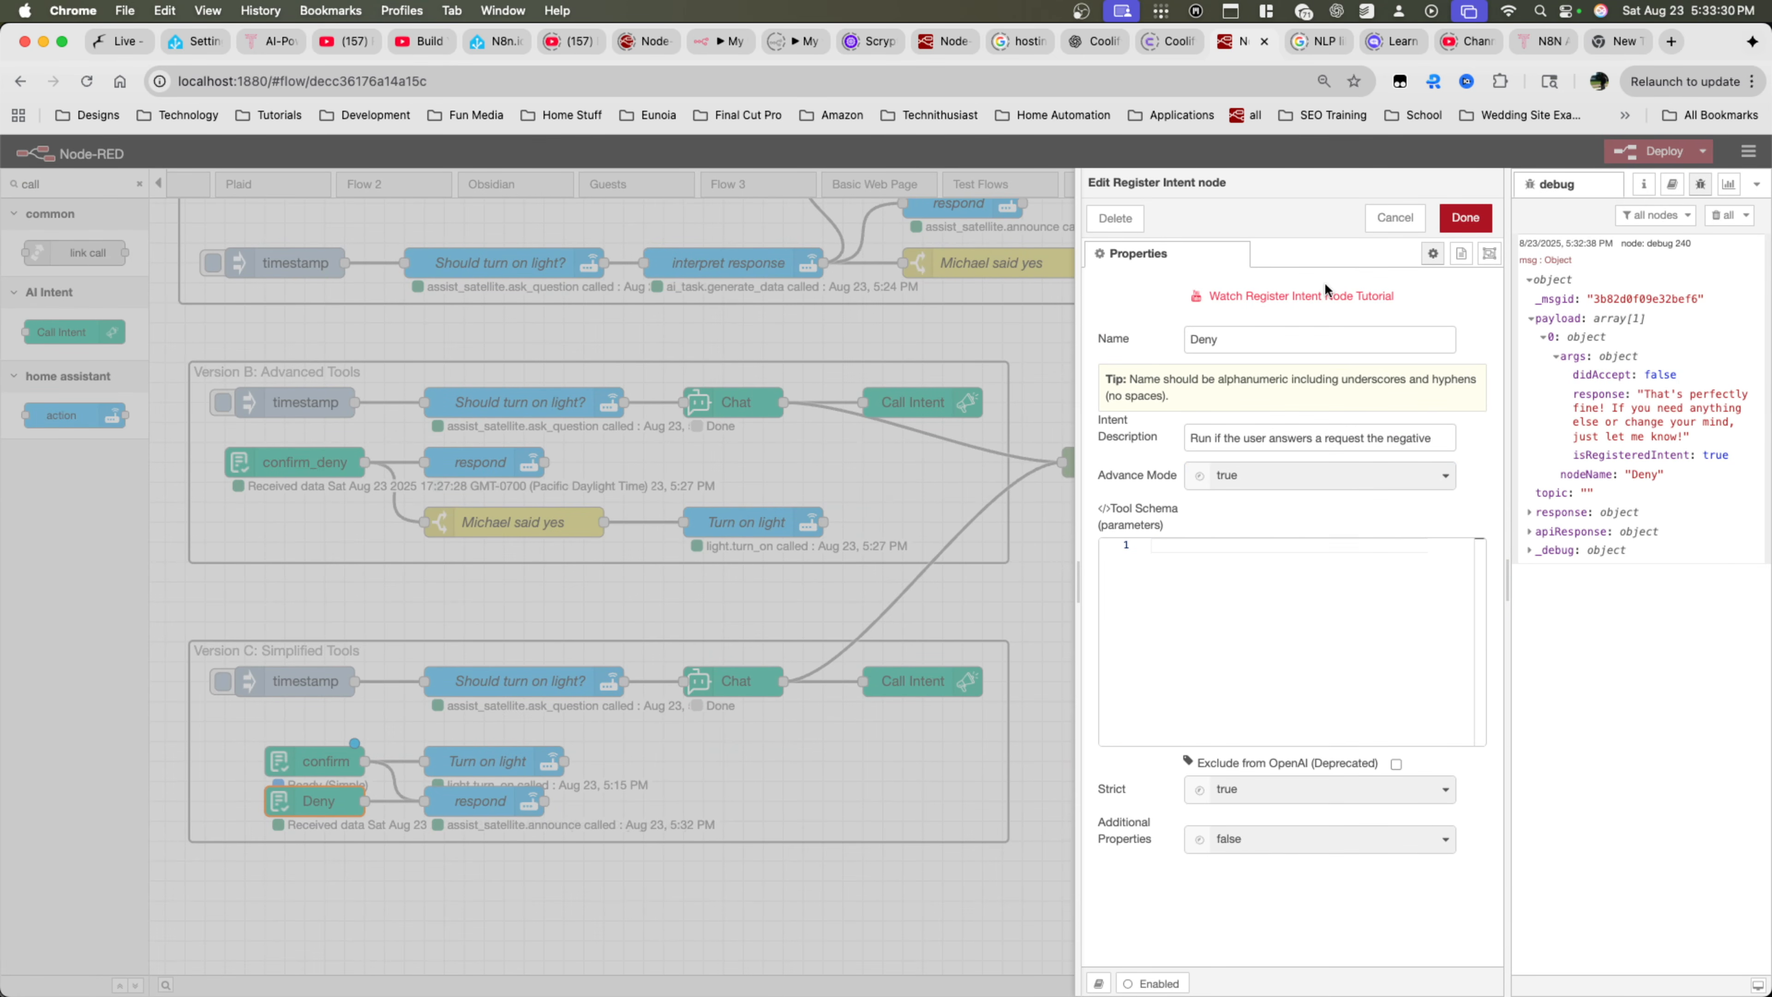
pyautogui.click(1237, 480)
pyautogui.click(1238, 527)
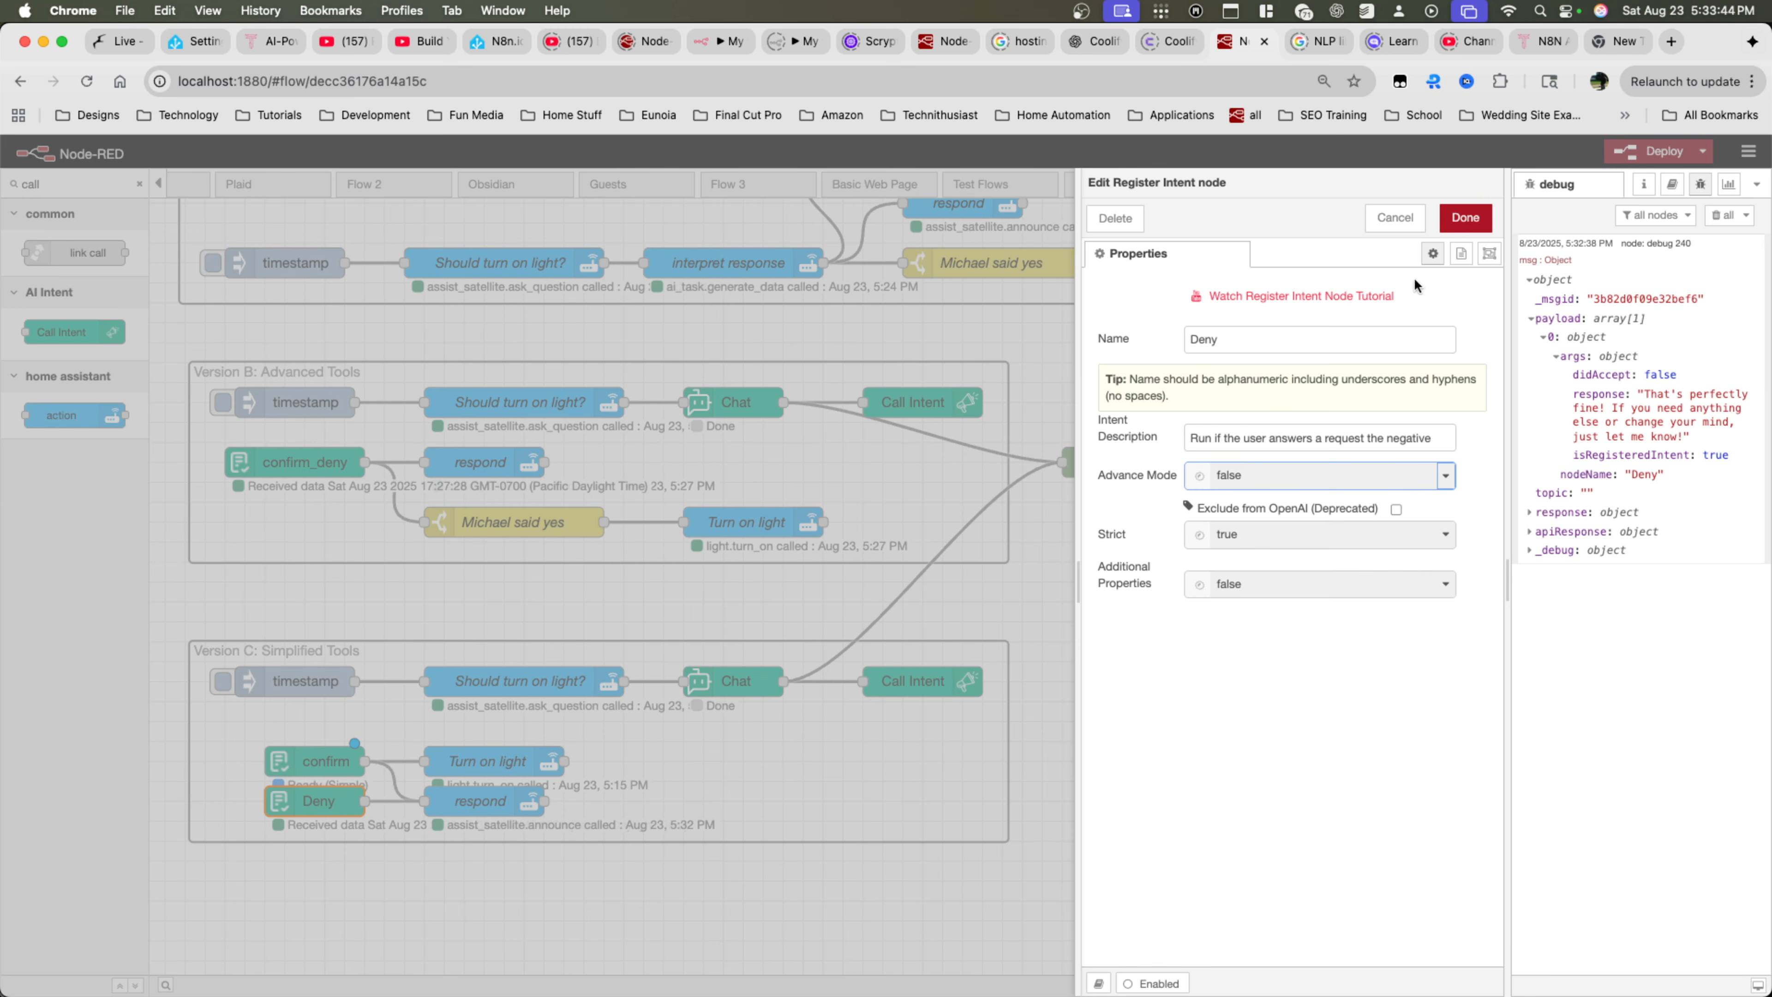
pyautogui.click(1283, 483)
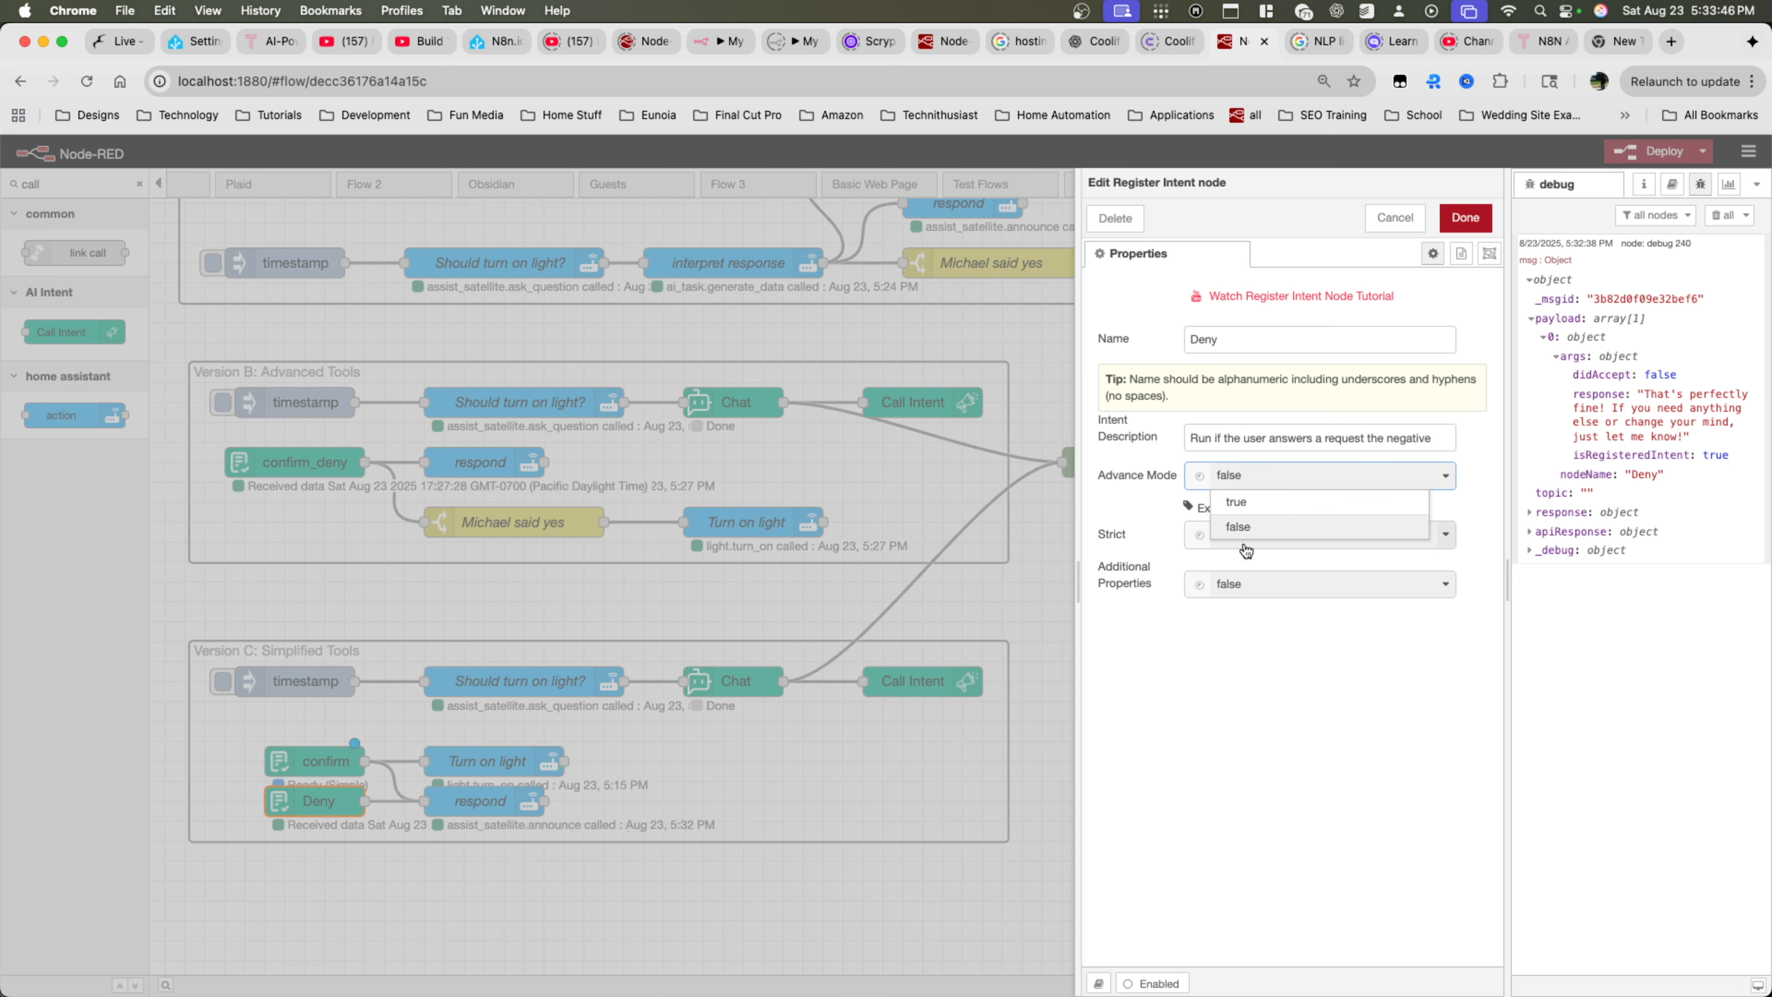
pyautogui.click(1466, 221)
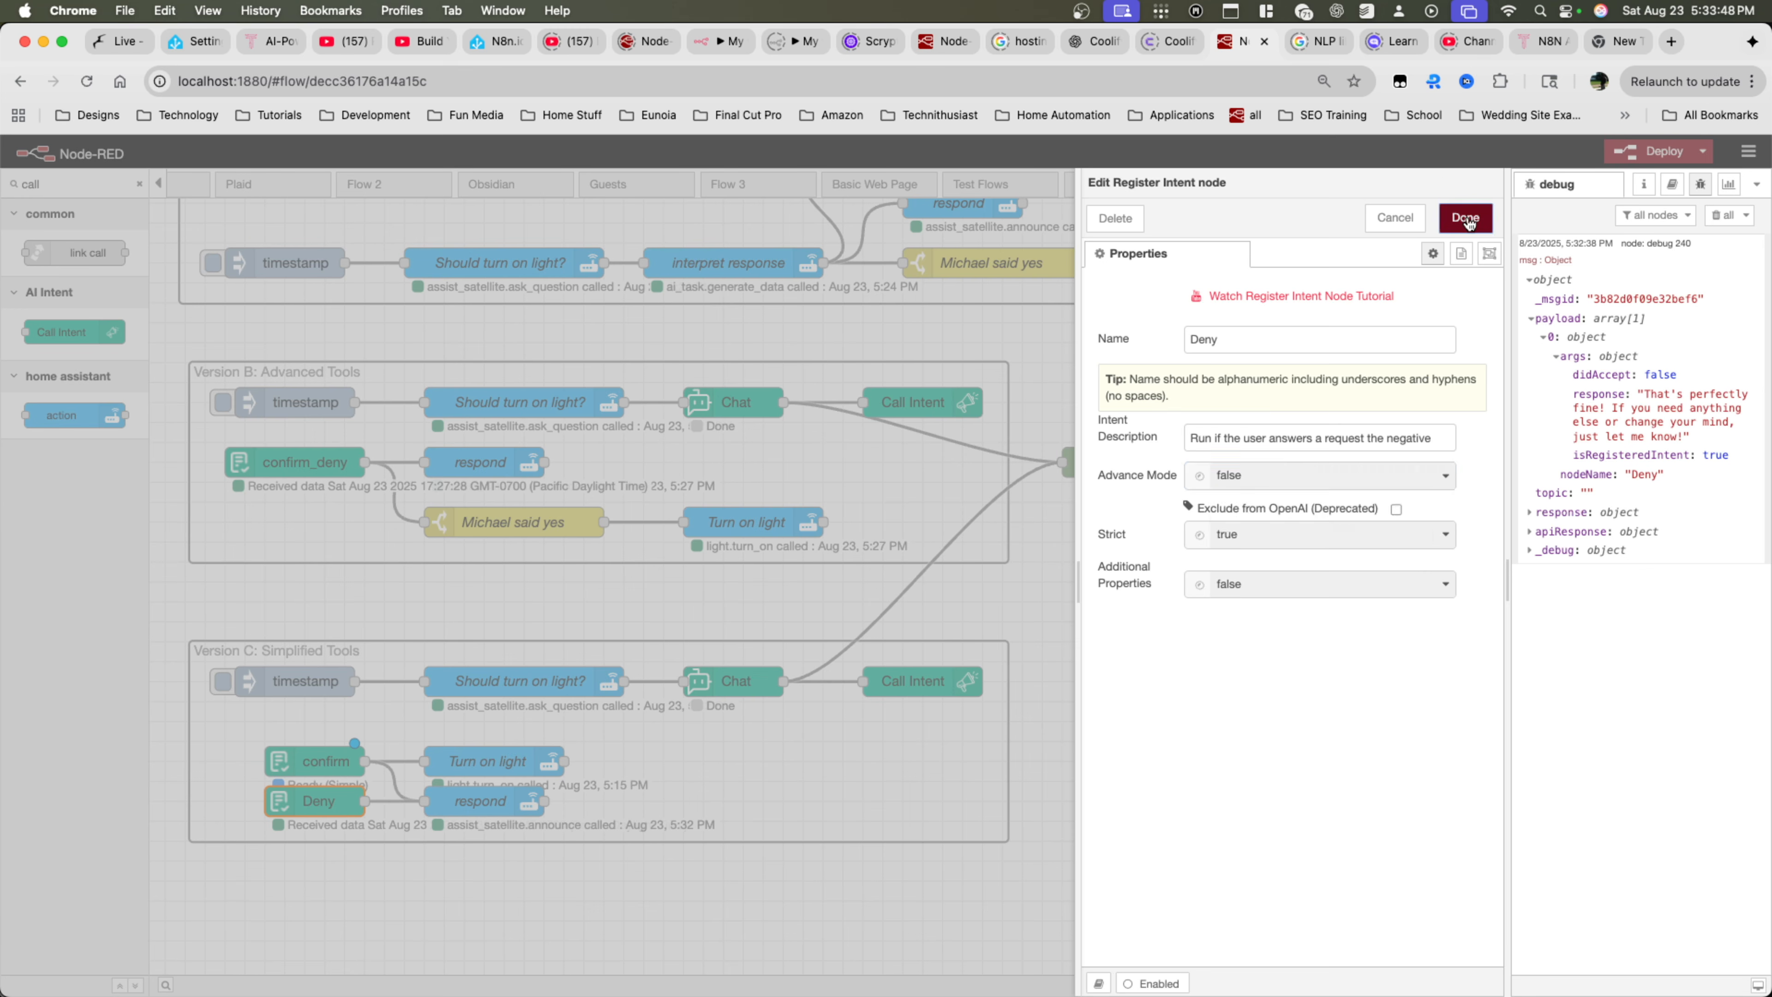
pyautogui.click(1467, 221)
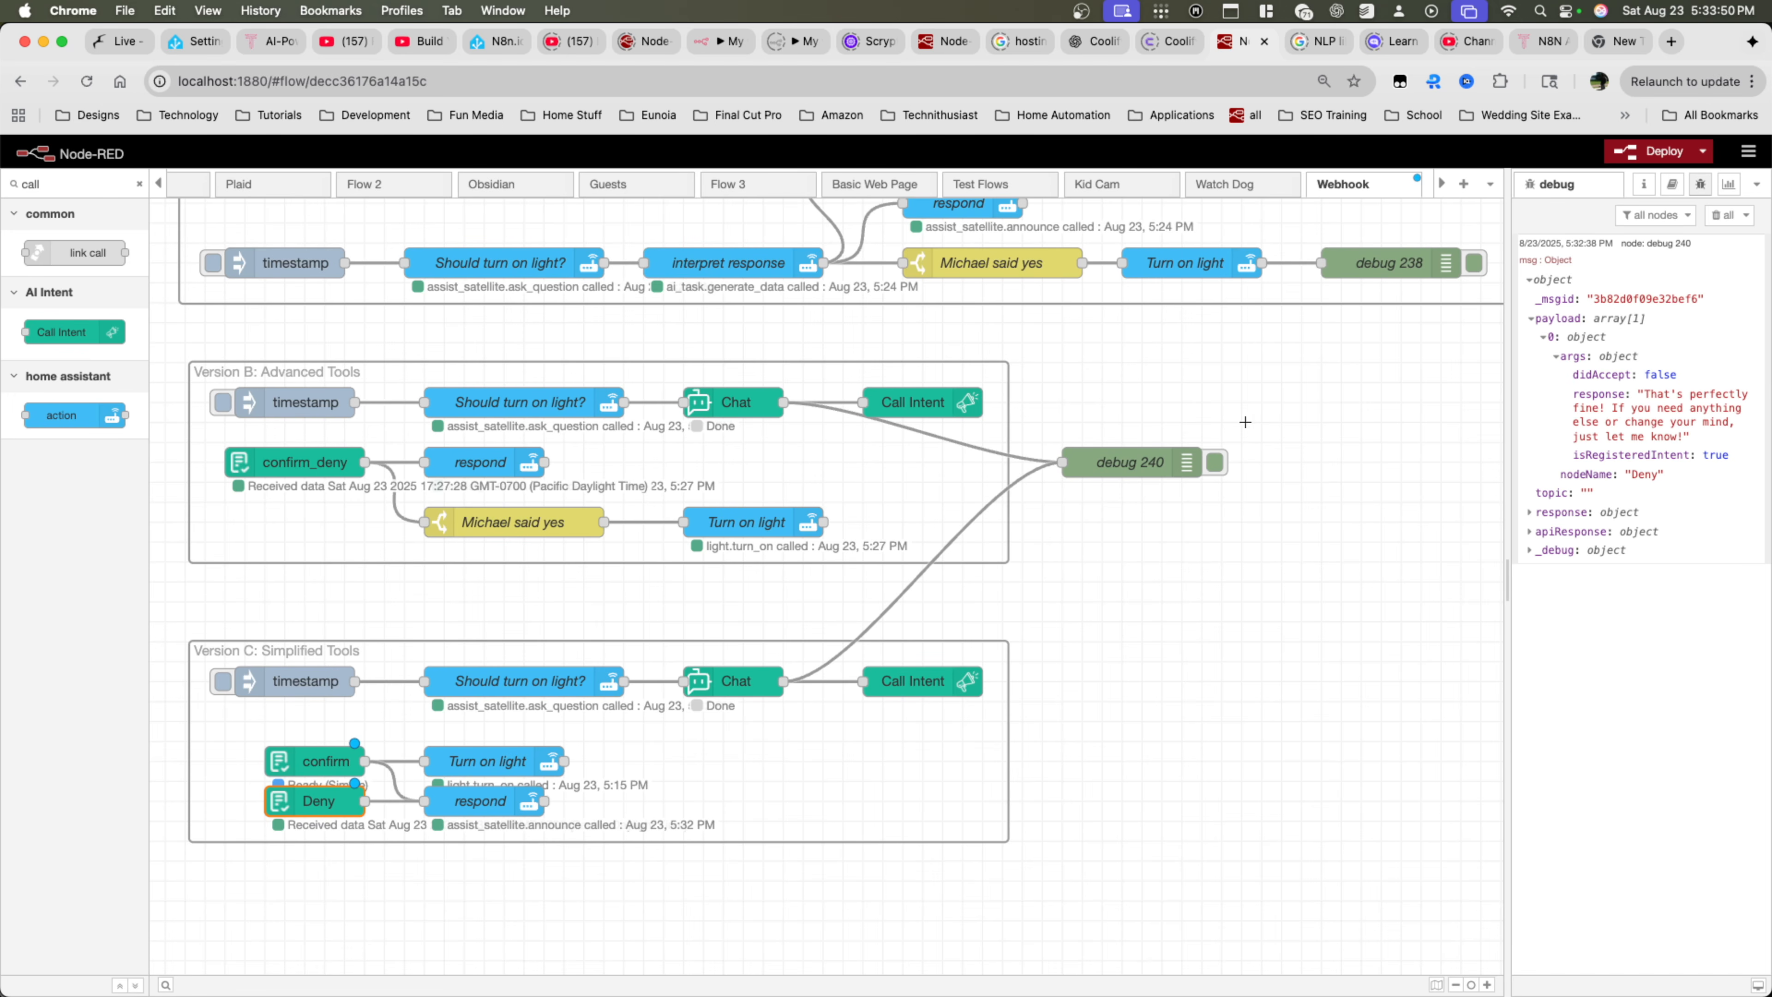
# Clear the debug messages and deploy the edited flow
pyautogui.click(1721, 215)
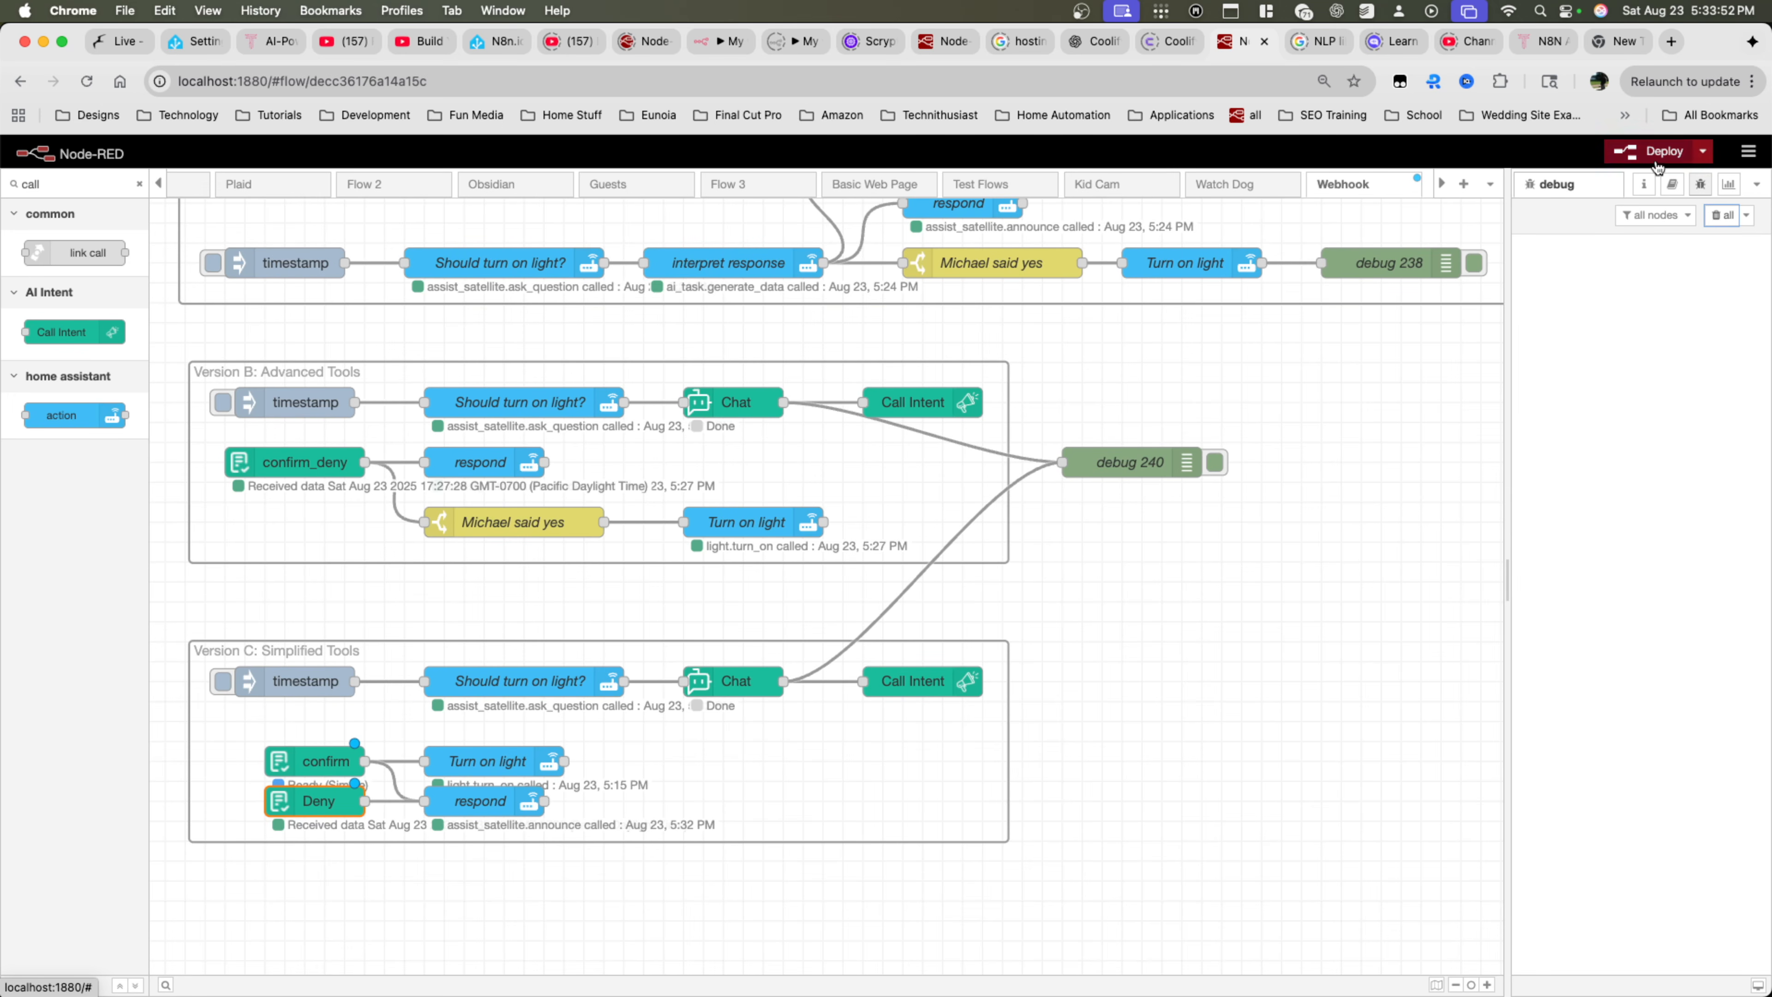
pyautogui.click(307, 759)
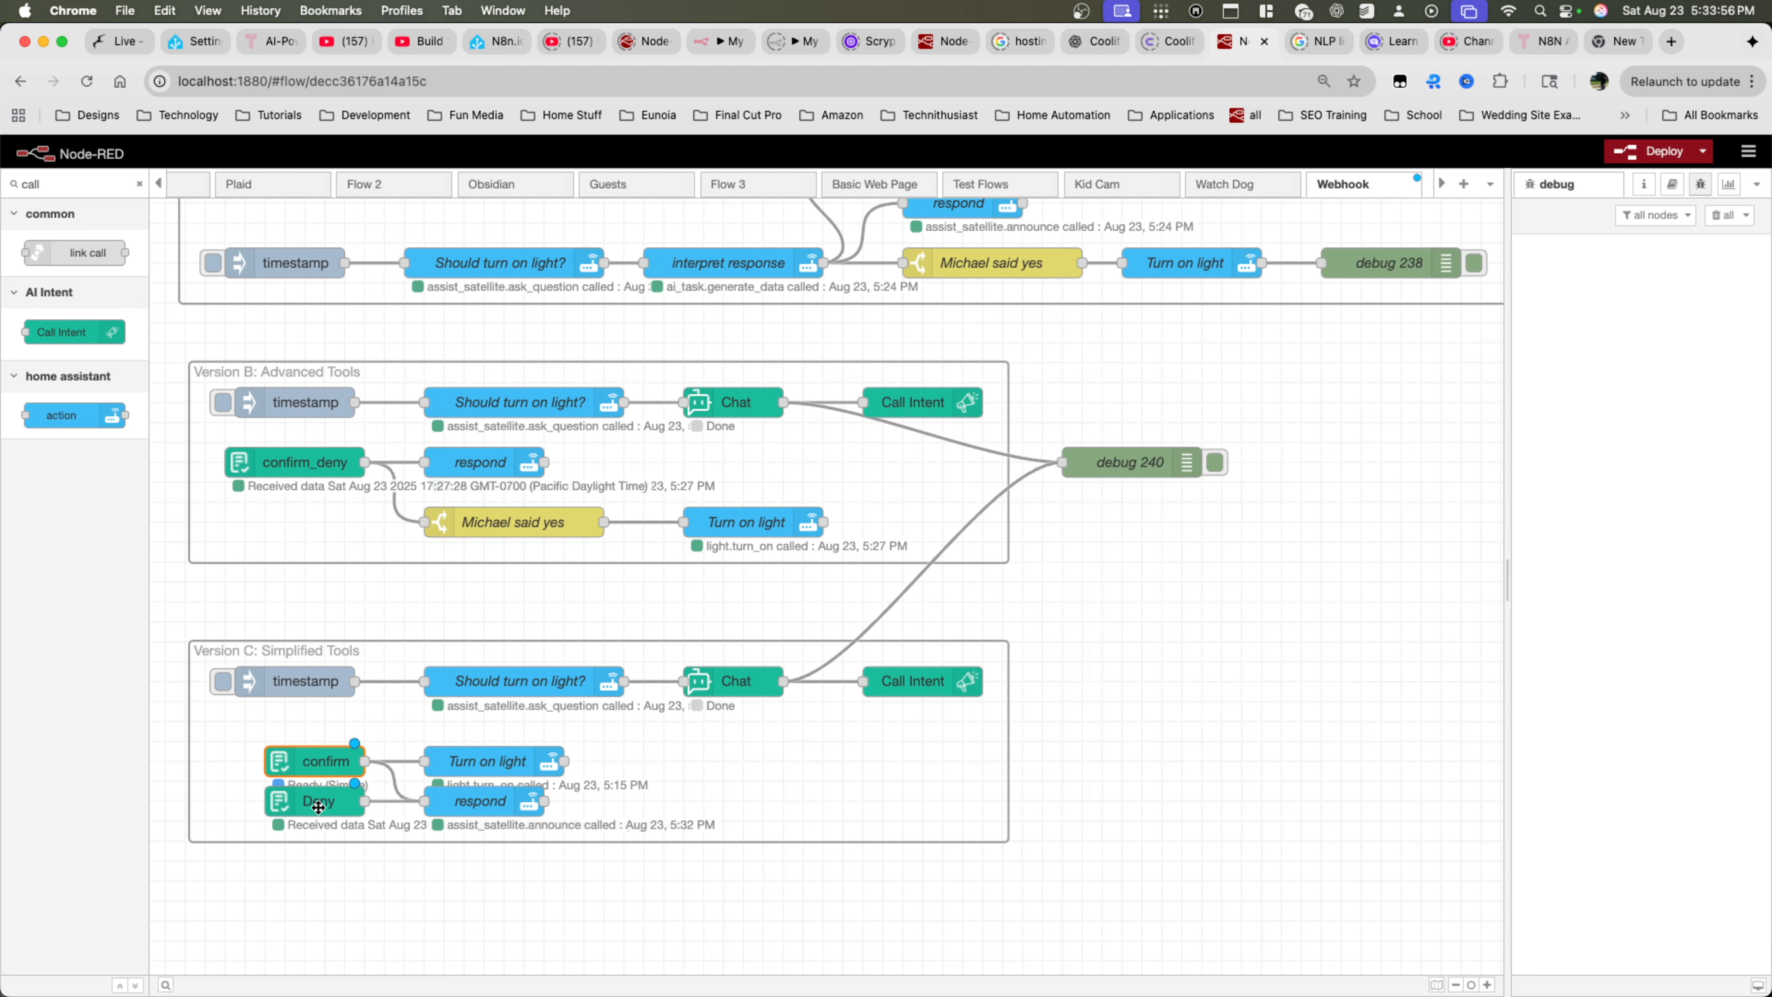
pyautogui.click(503, 798)
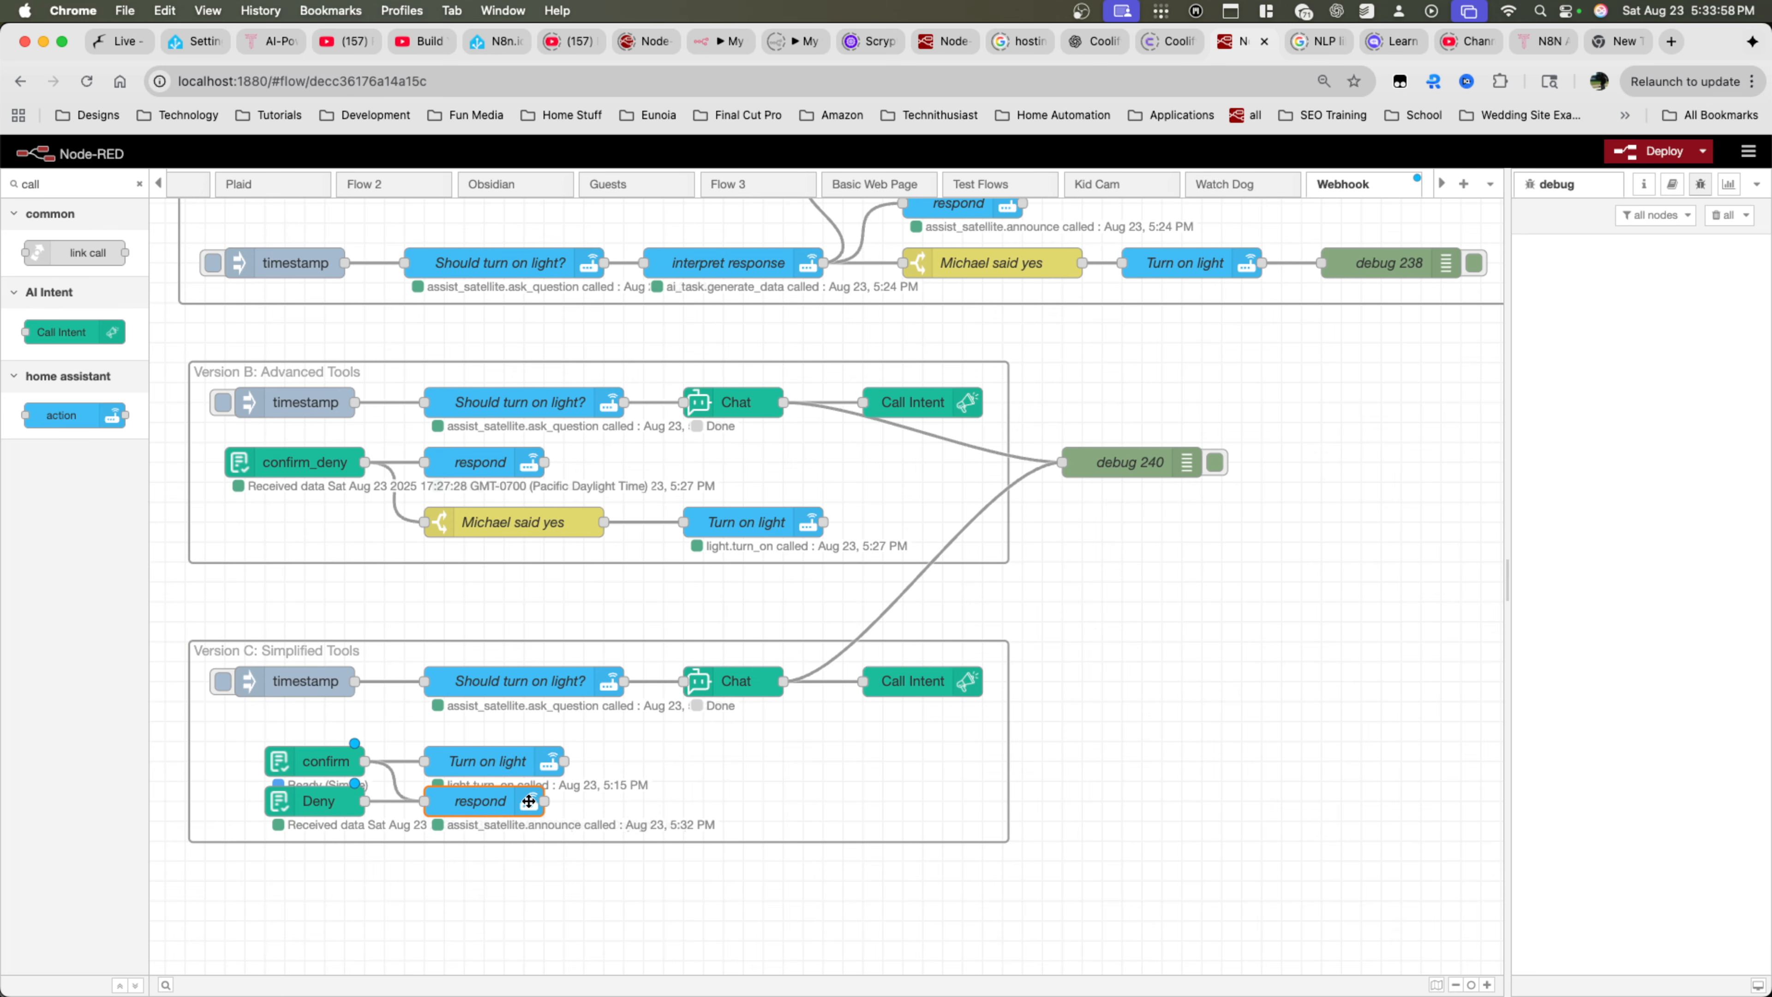
pyautogui.click(1660, 151)
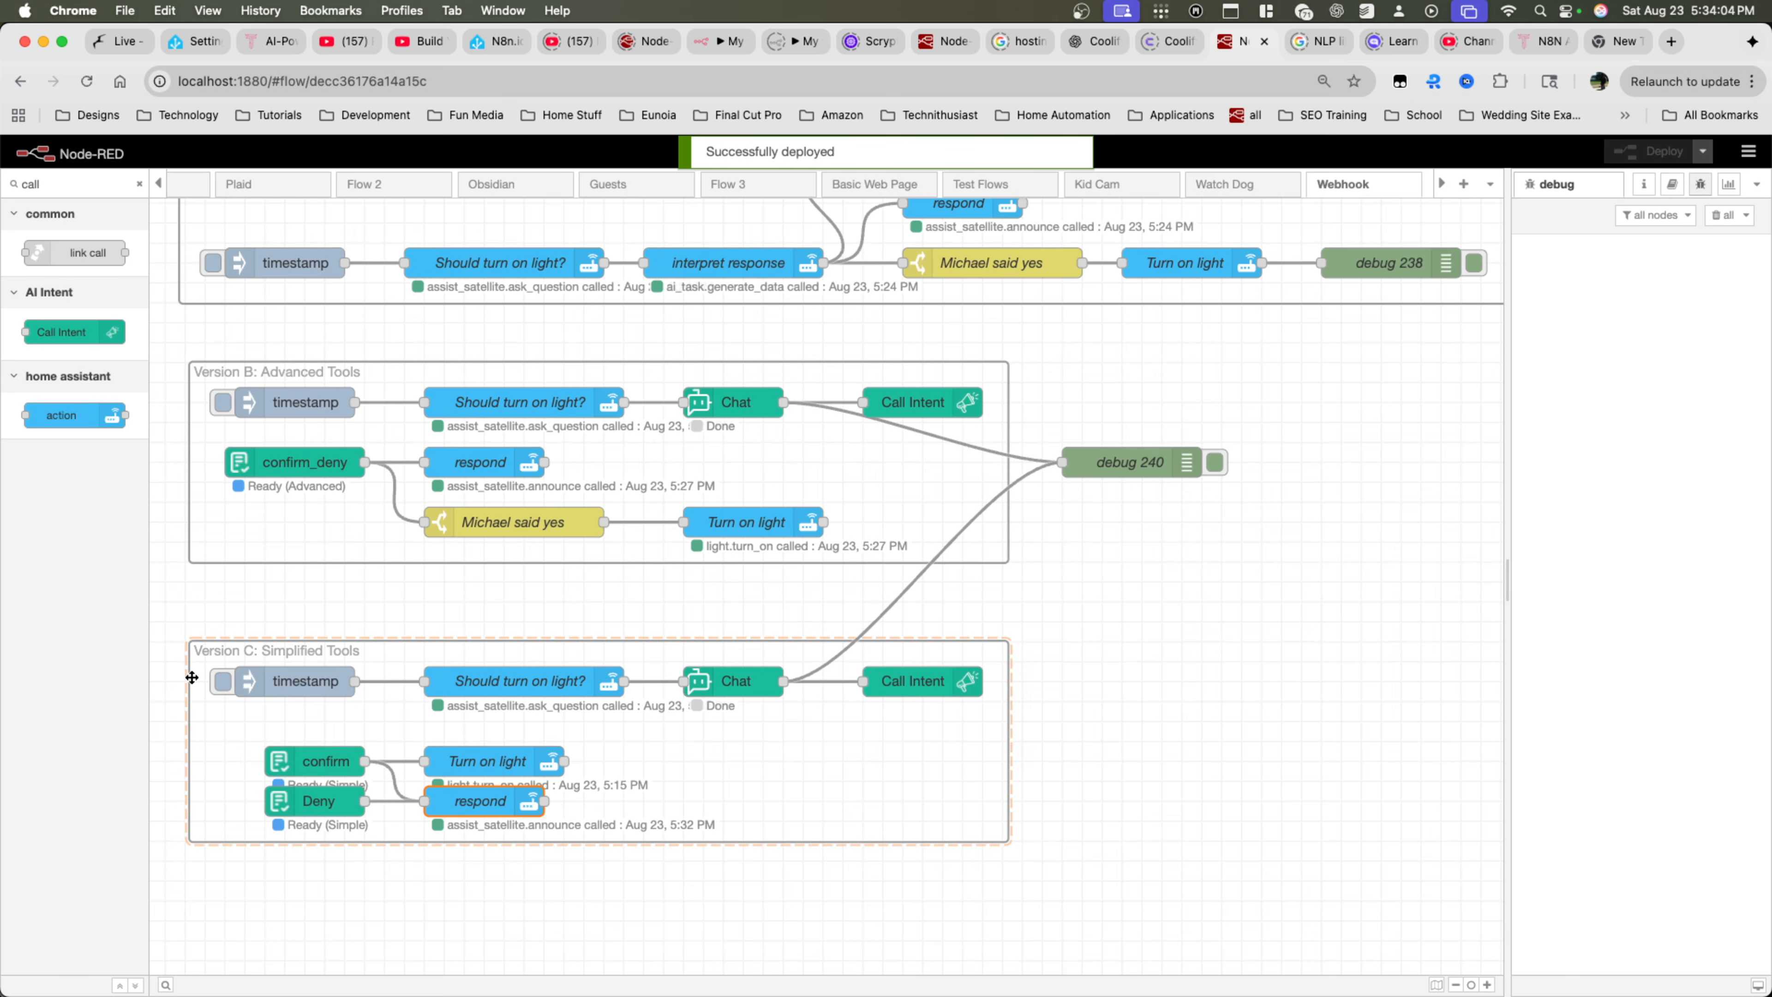
# Run the redeployed Version C flow and examine the payload arguments and the response sentence in its debug output
pyautogui.click(222, 680)
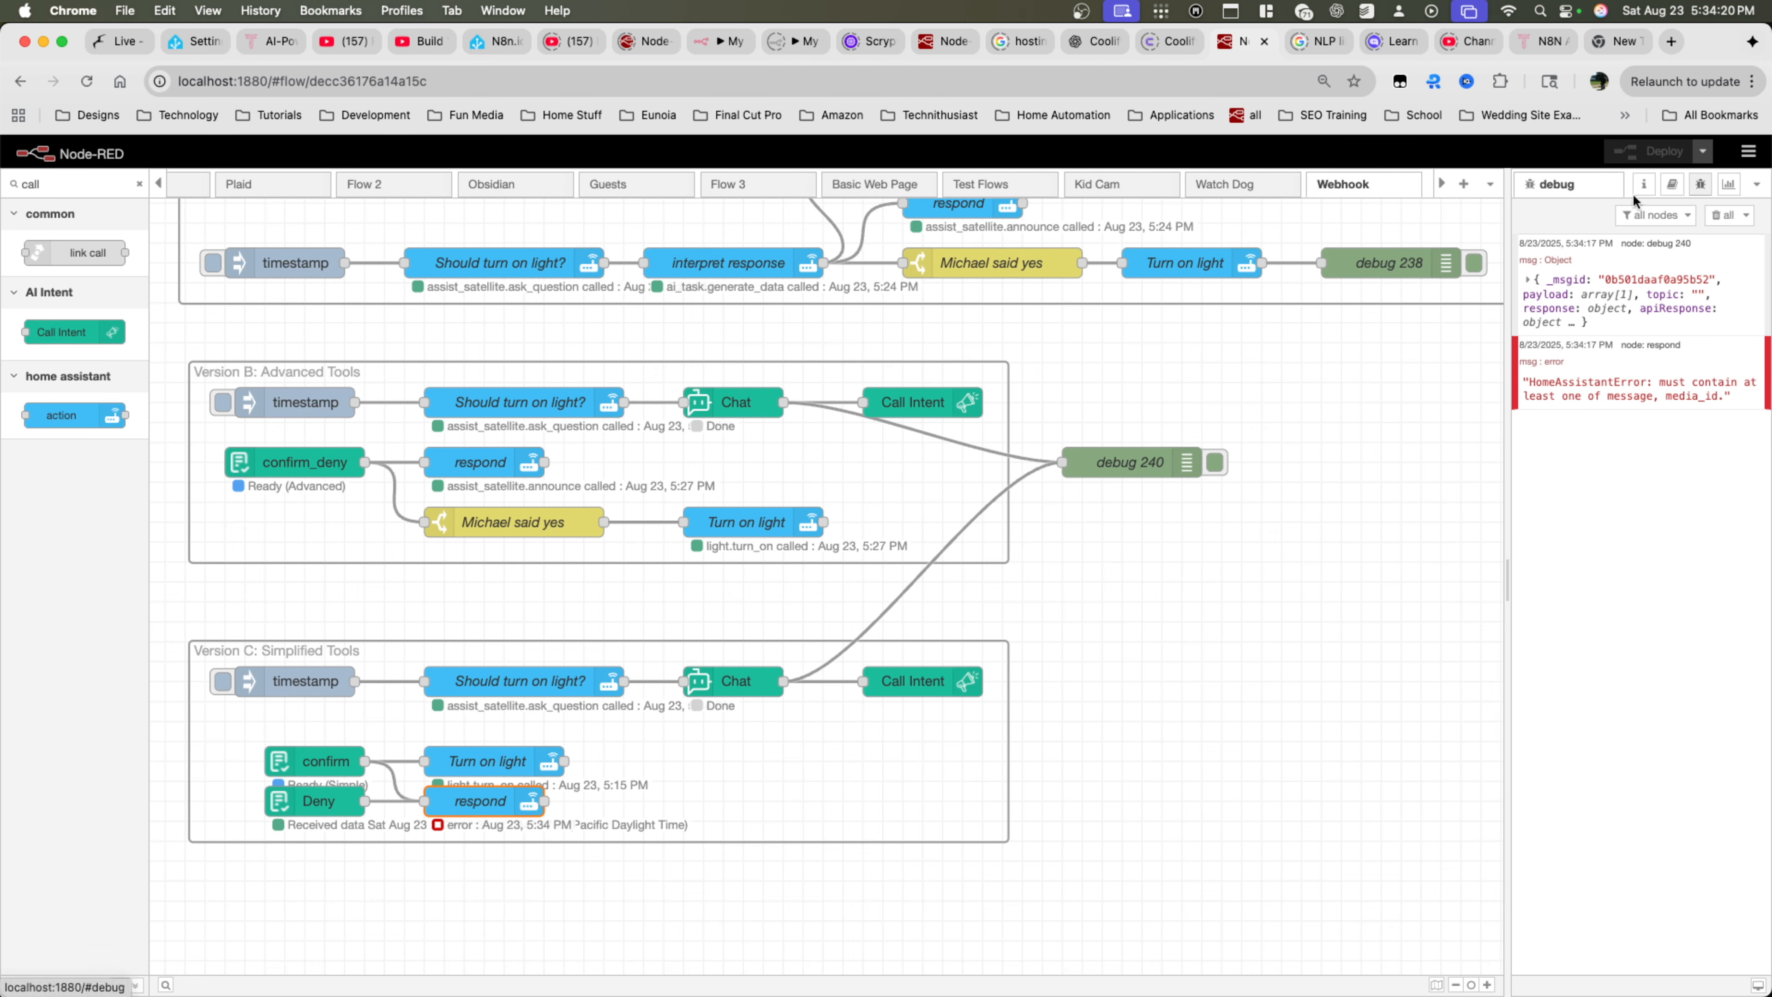
pyautogui.click(1550, 321)
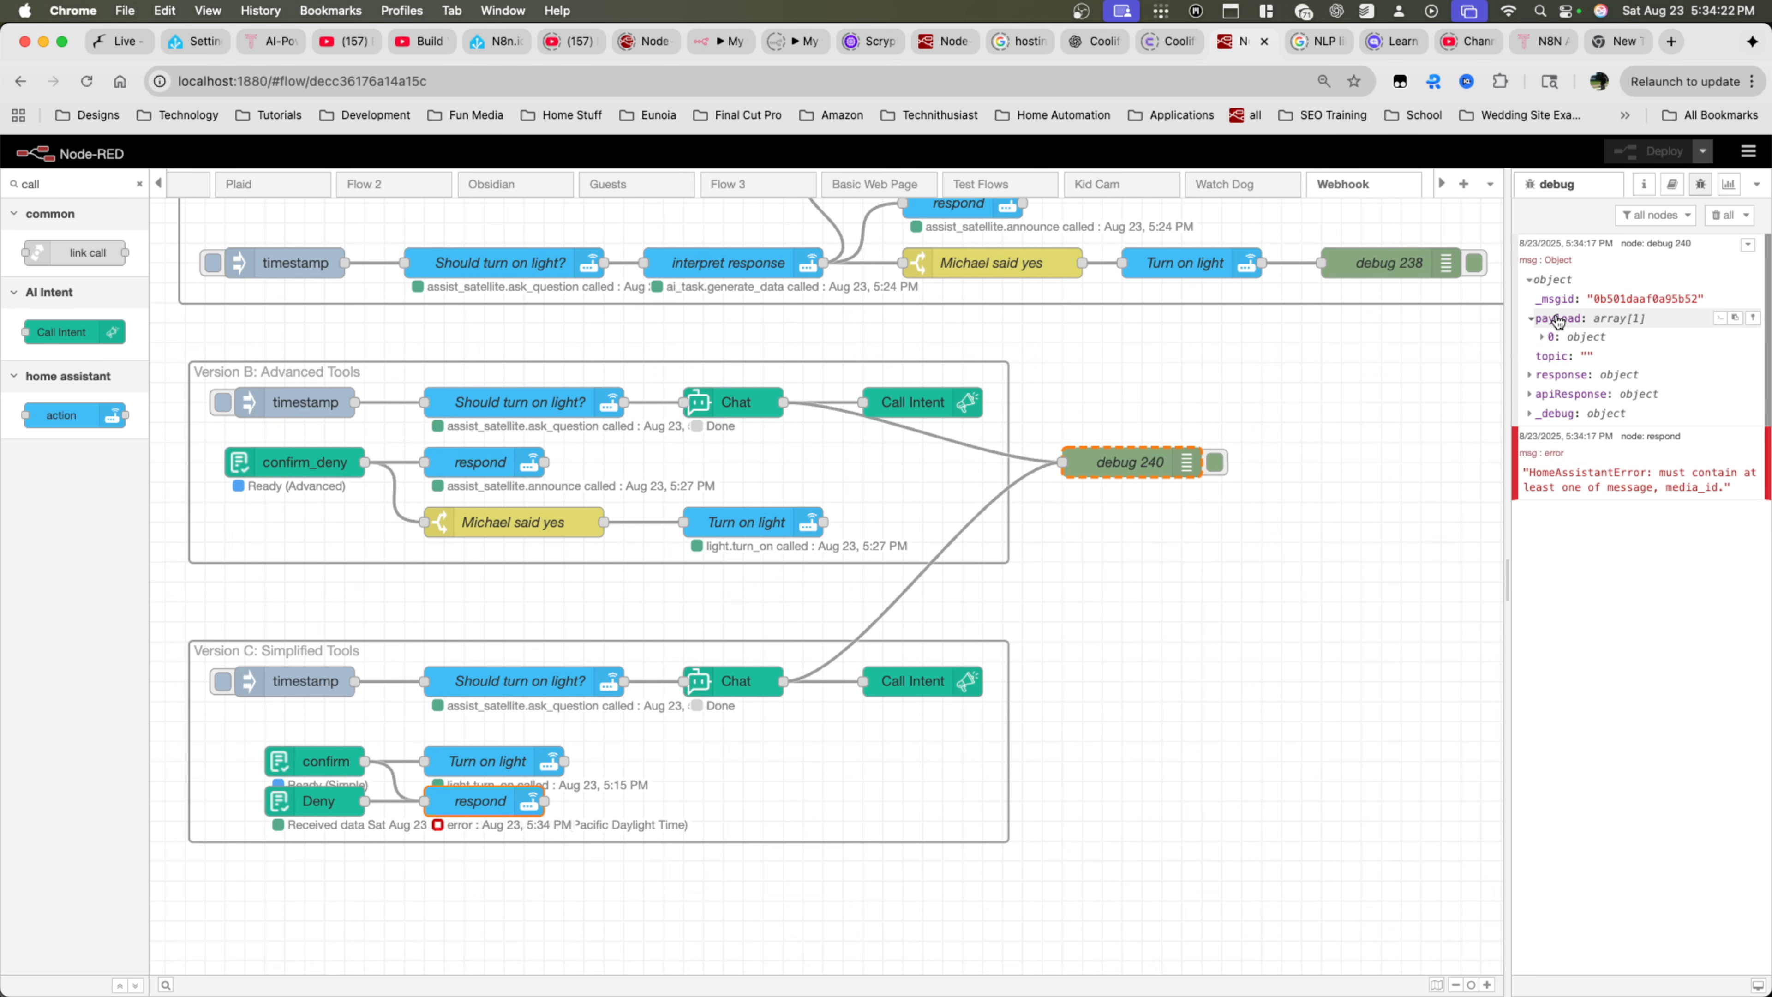
pyautogui.click(1550, 320)
pyautogui.click(1548, 337)
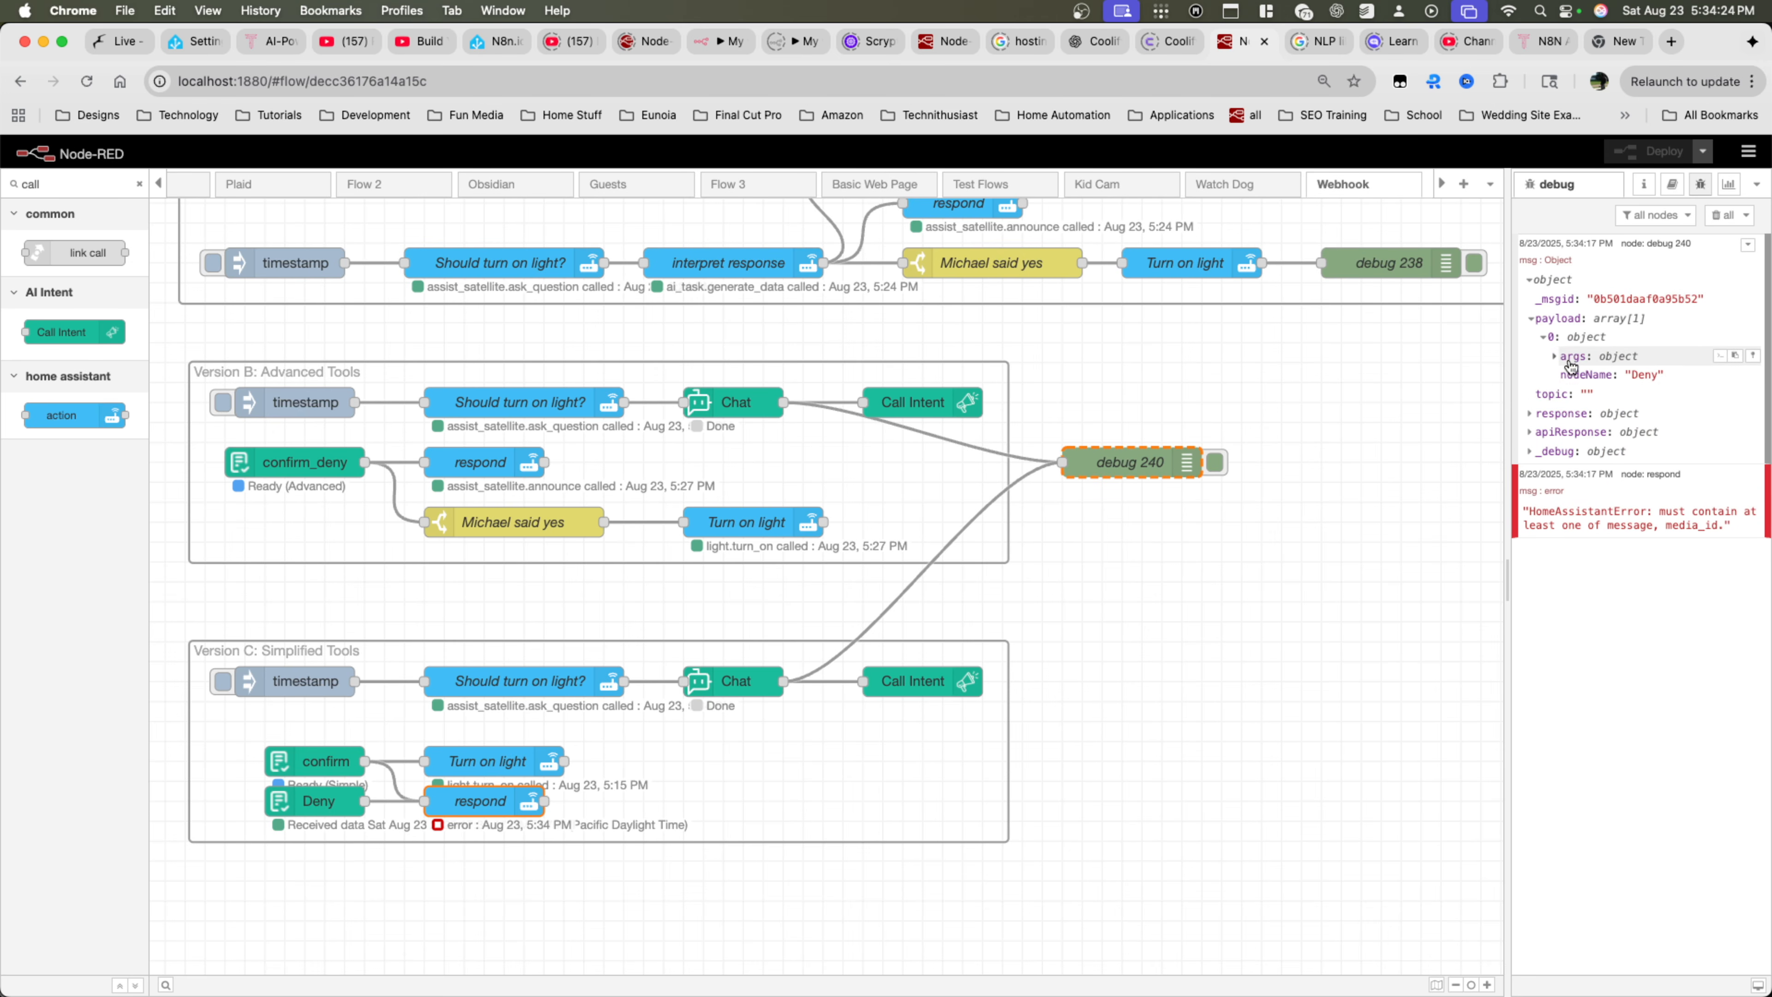
pyautogui.click(1556, 356)
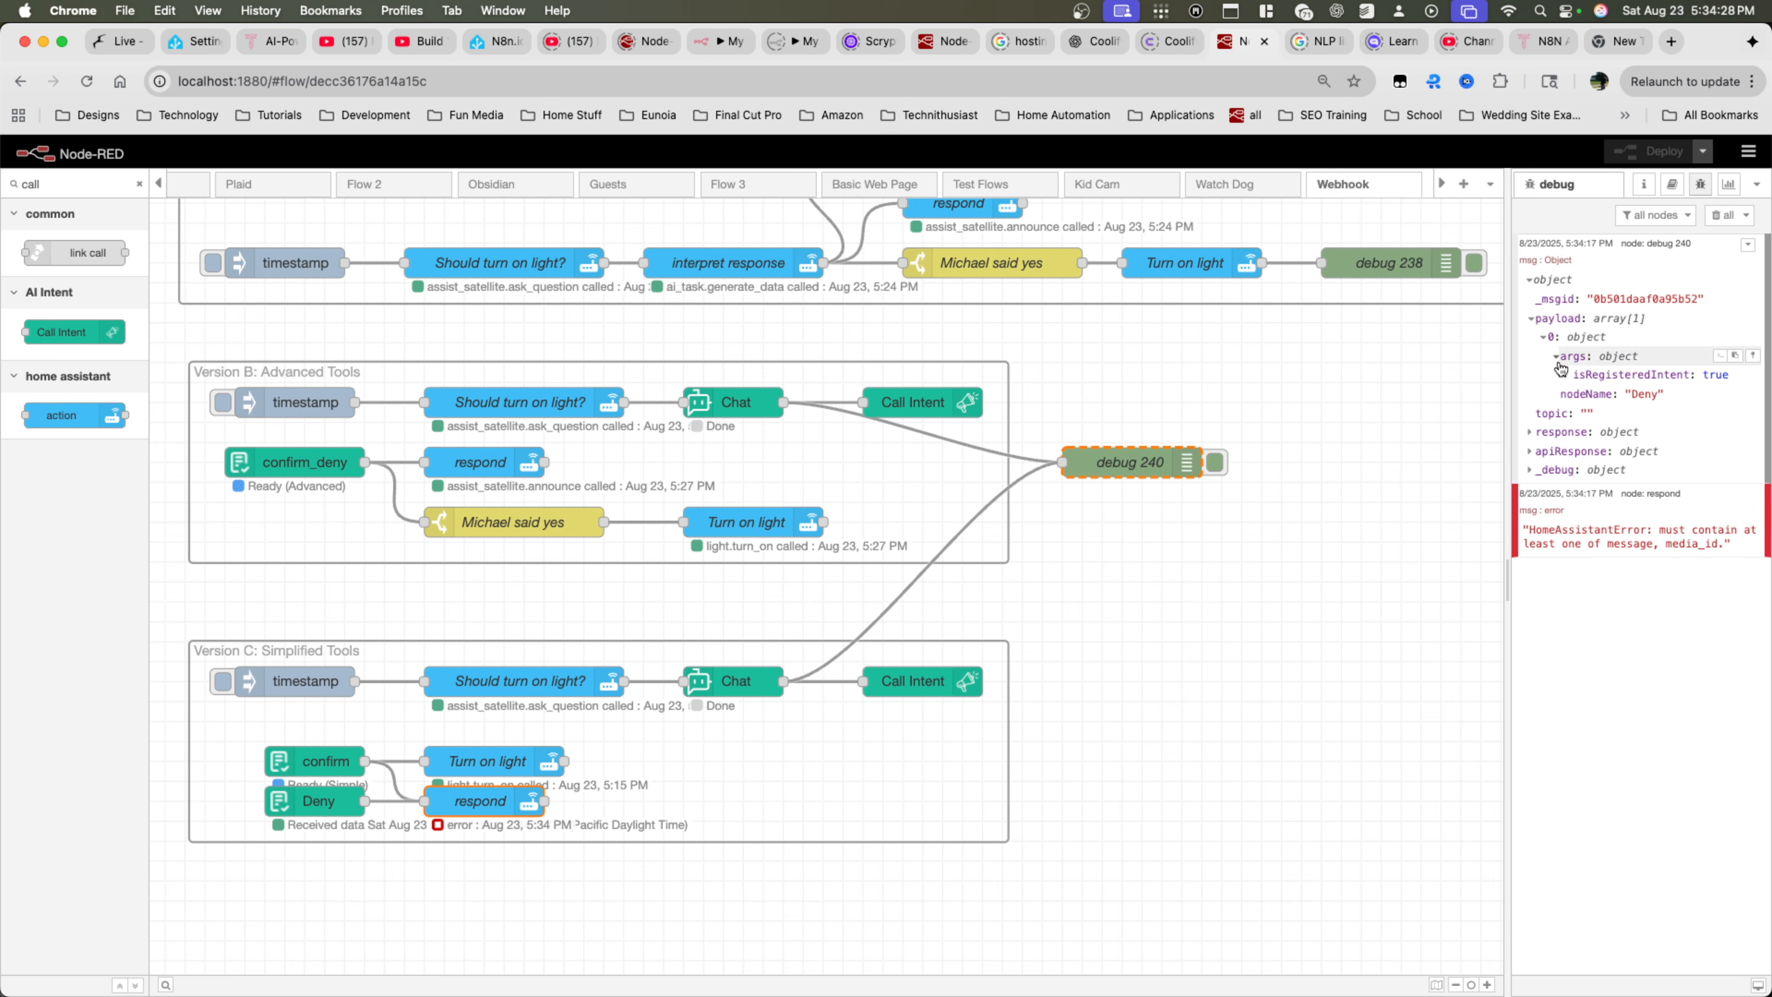
pyautogui.click(1556, 432)
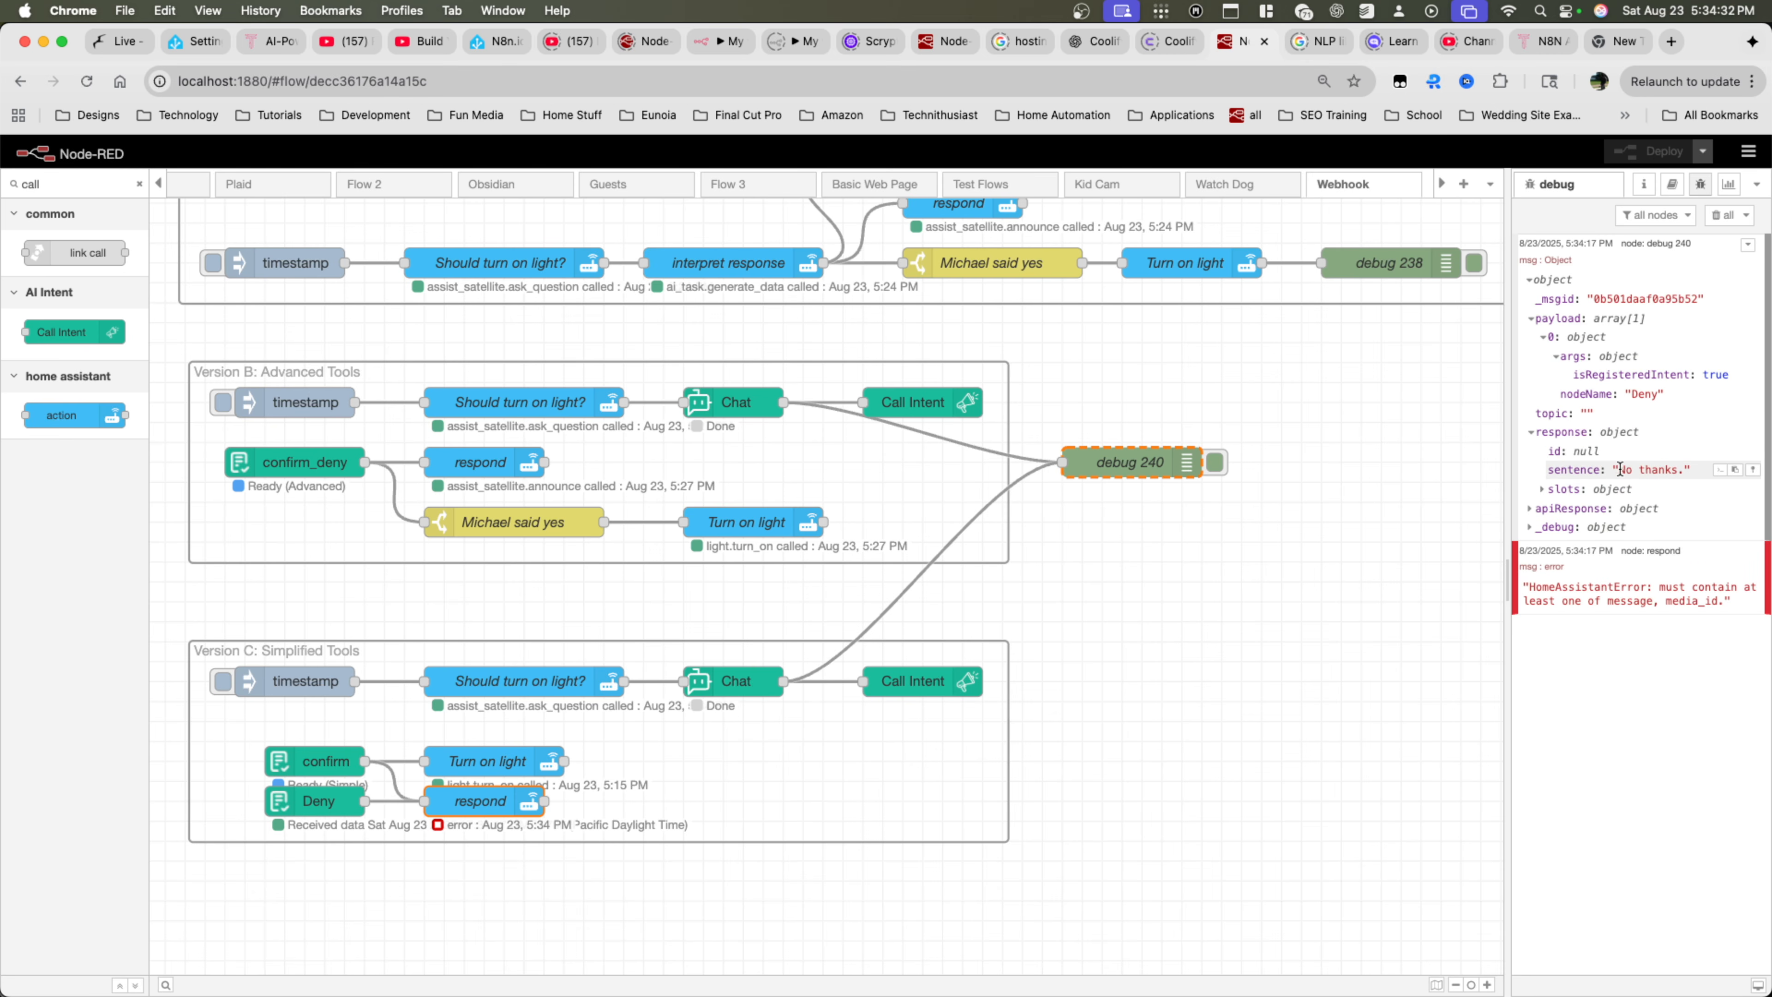
pyautogui.click(1555, 356)
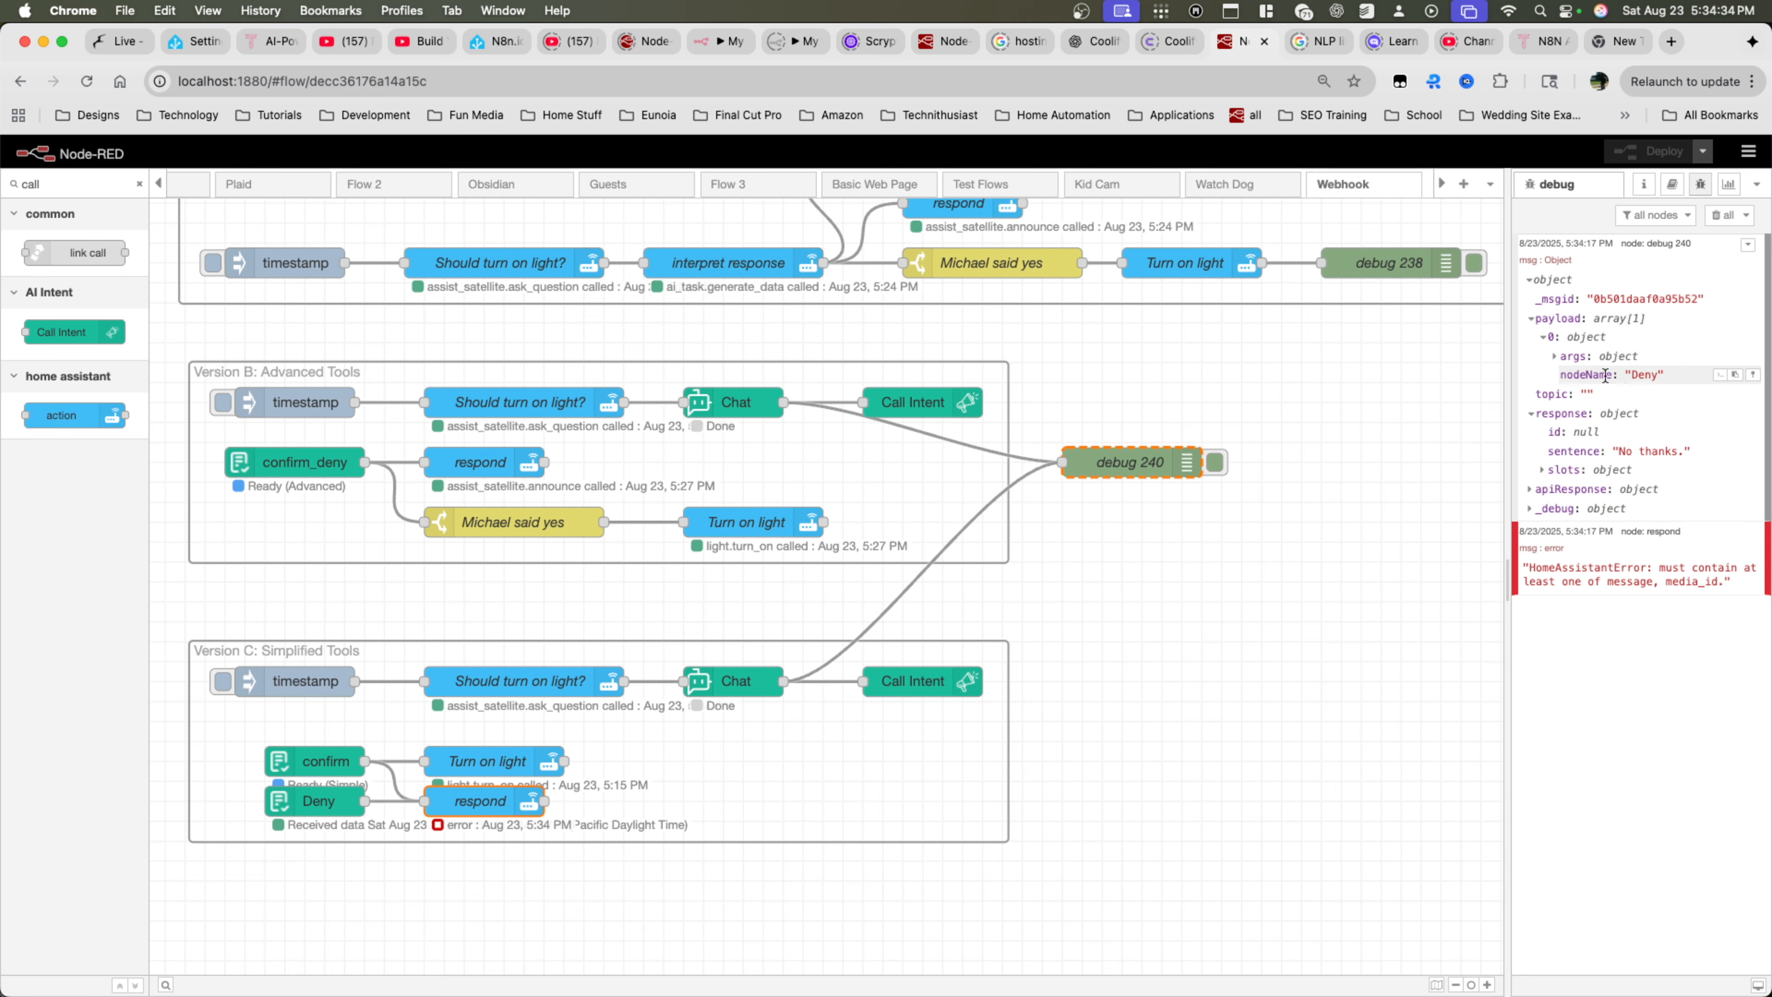
pyautogui.click(1593, 337)
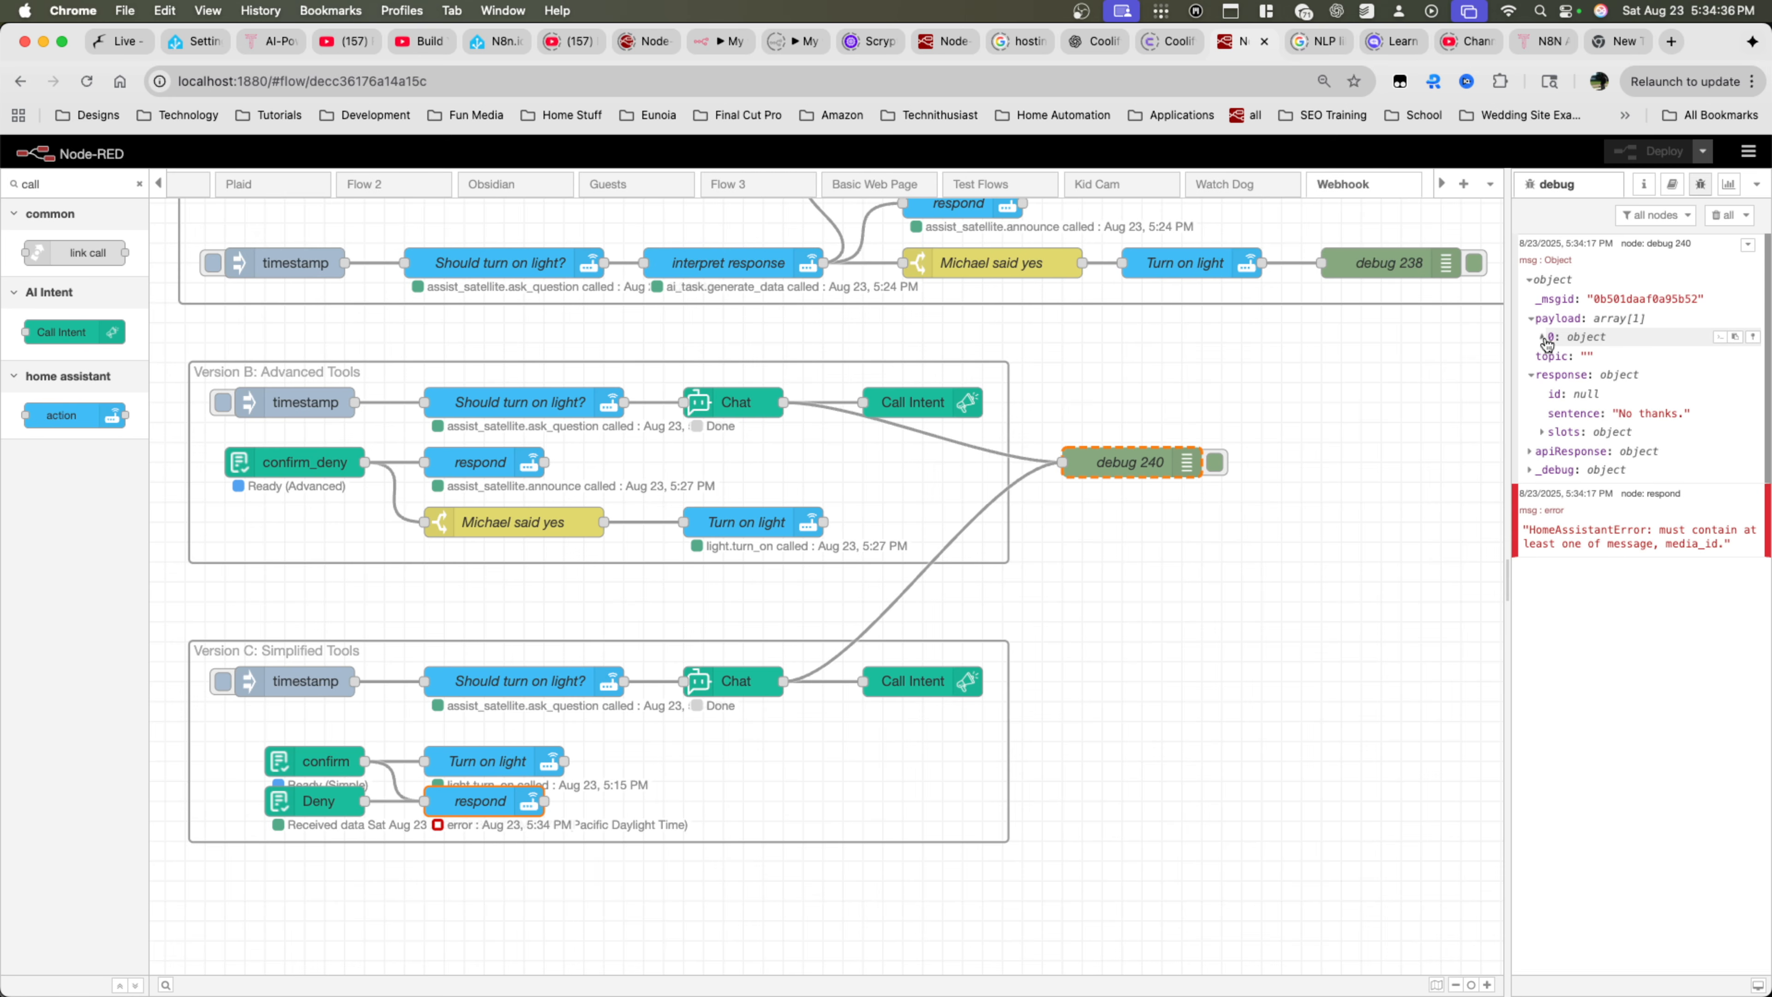